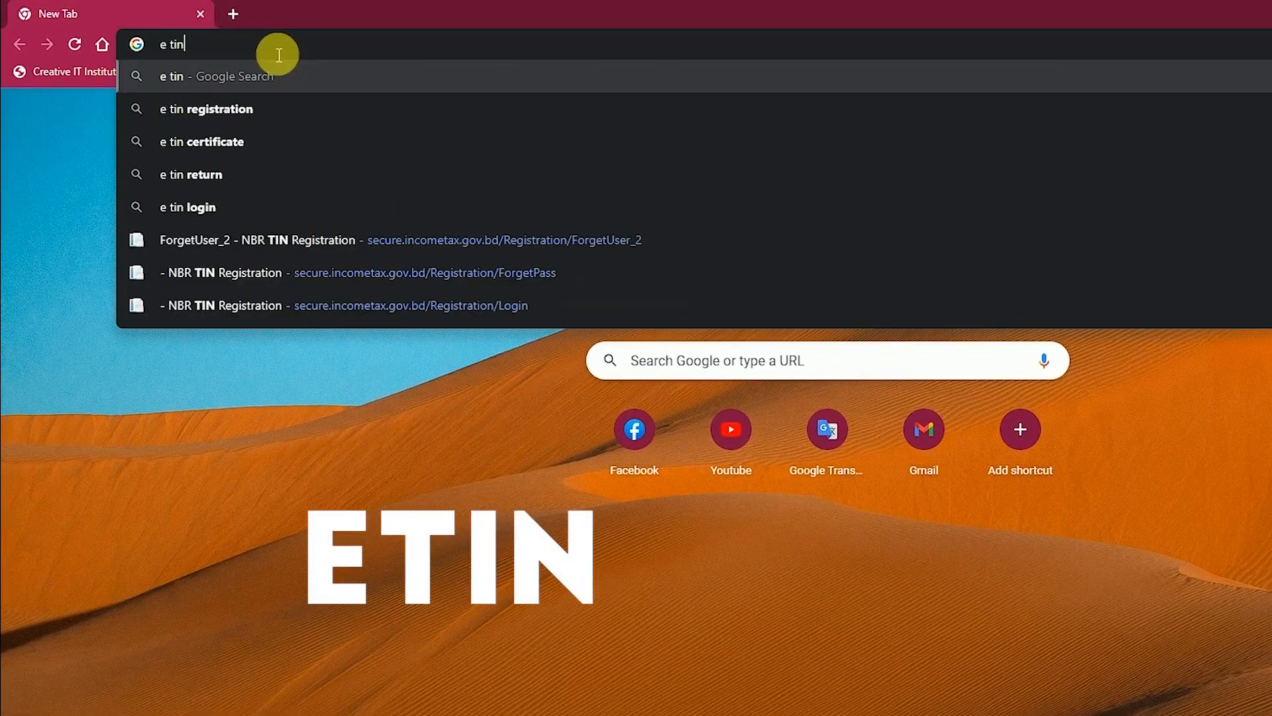
Search for 'e tin', open the e-TIN - TIN Registration result, and zoom the page to 125%
key(Return)
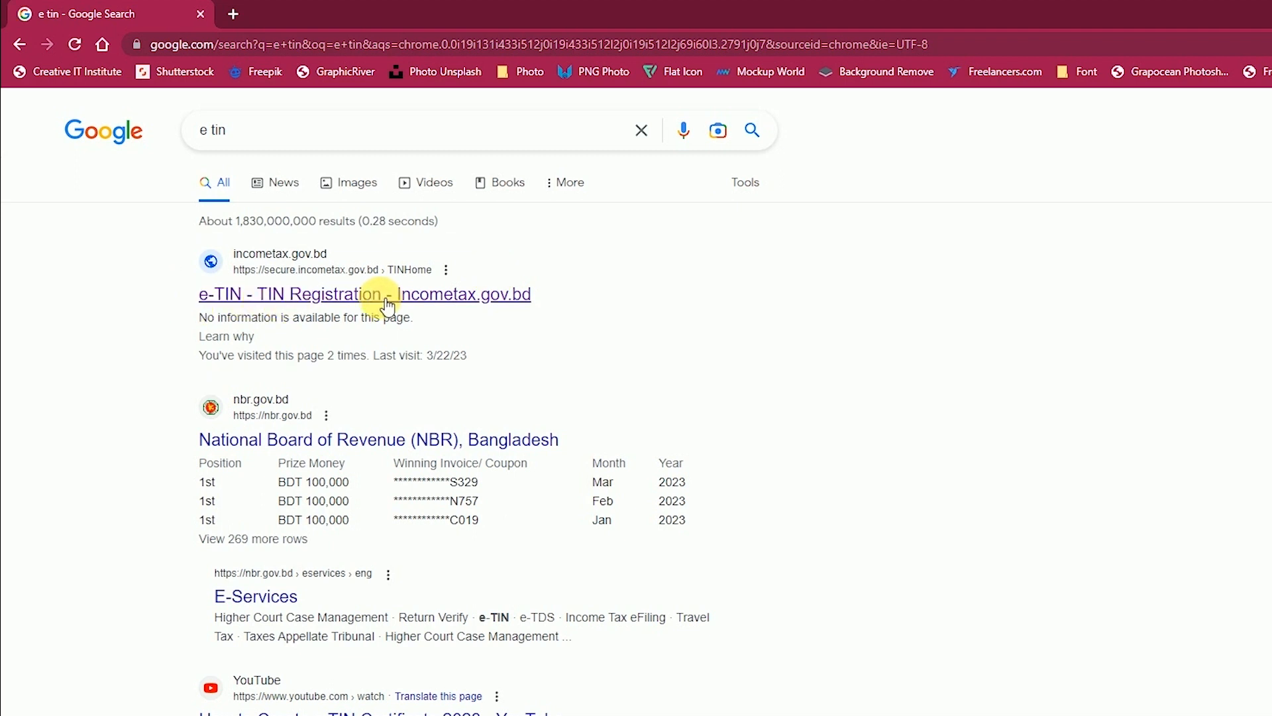
click(462, 303)
key(ctrl+plus)
key(ctrl+plus)
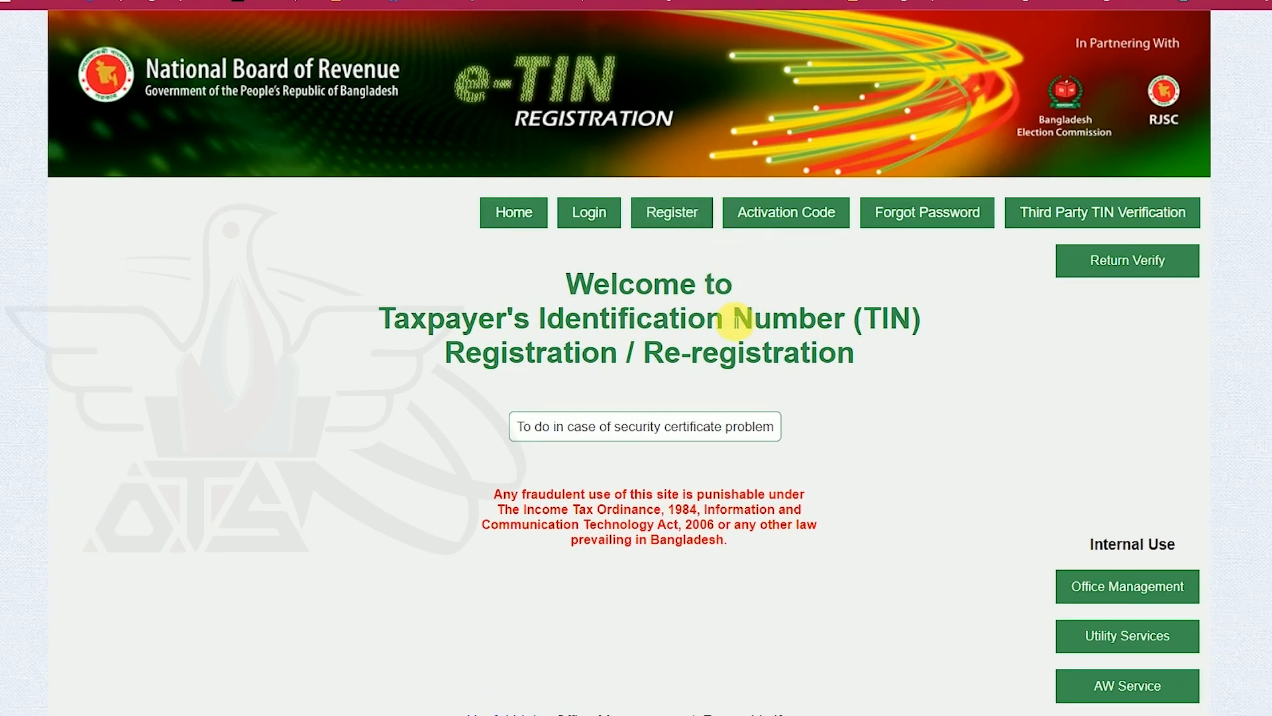
Open Register and fill User ID, Password and Retype Password with the saved account credentials
click(666, 211)
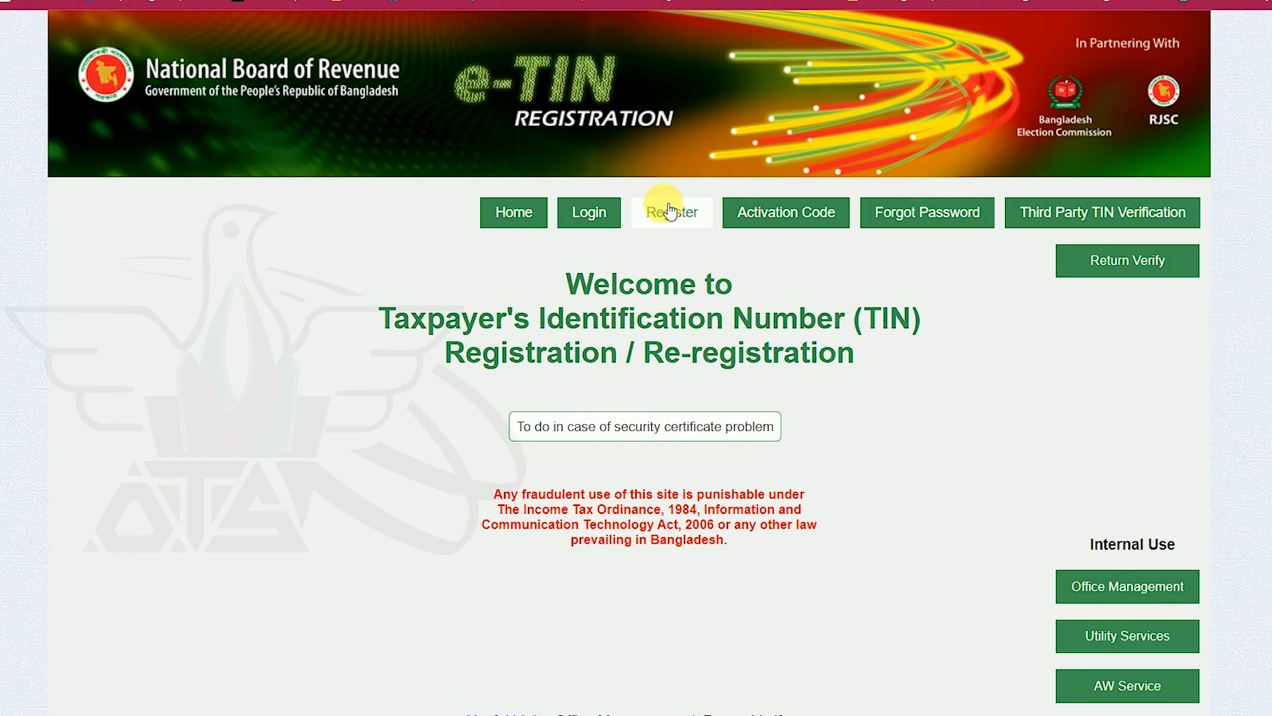
scroll(730, 381, down, 2)
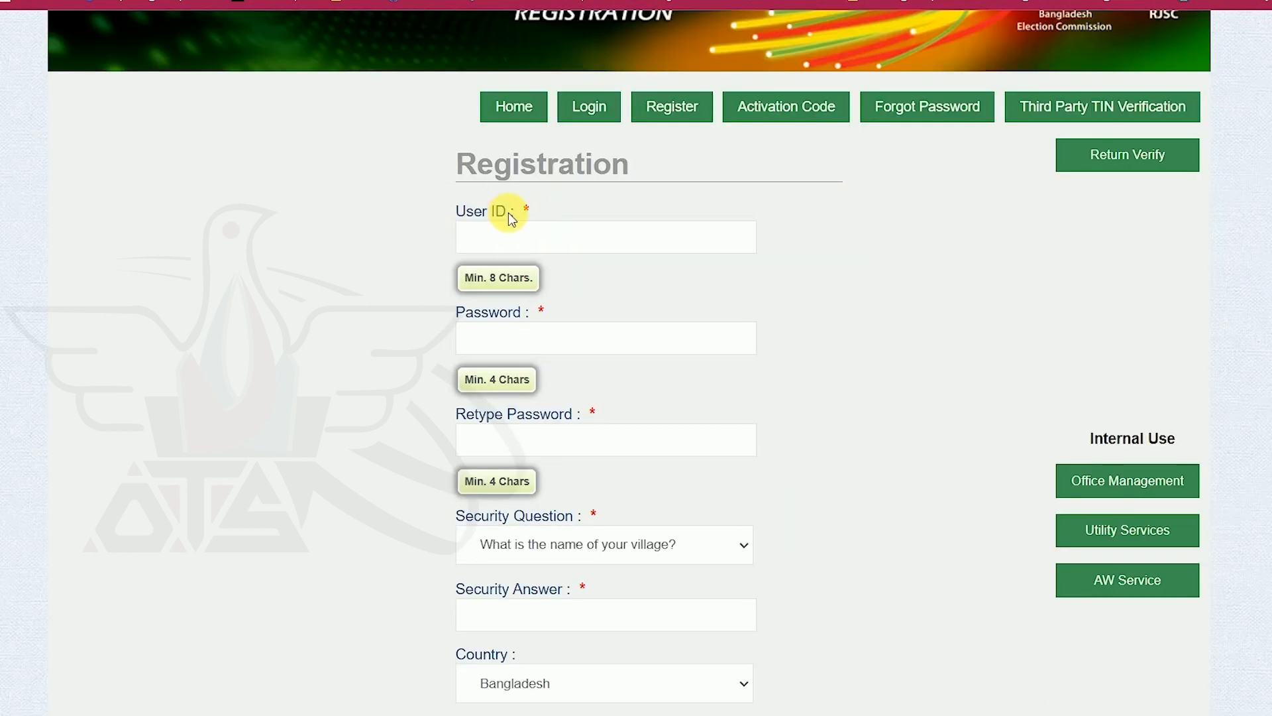
click(505, 238)
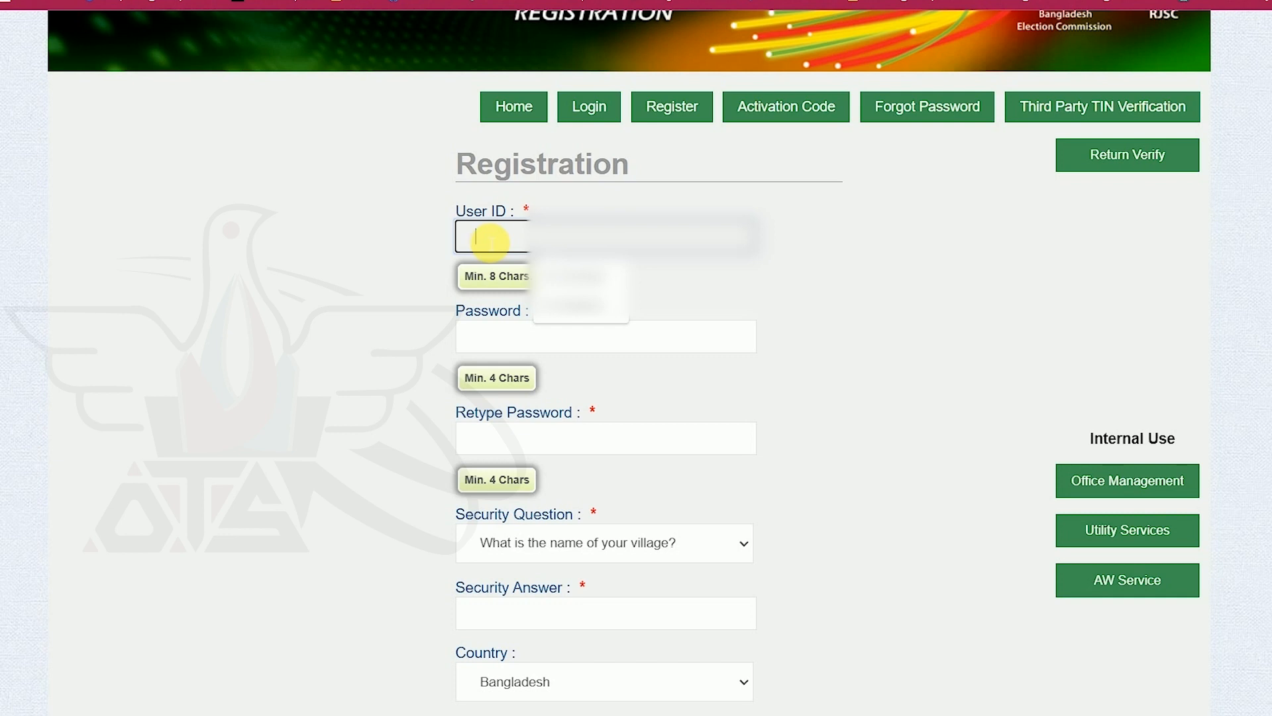
key(ctrl+v)
click(501, 330)
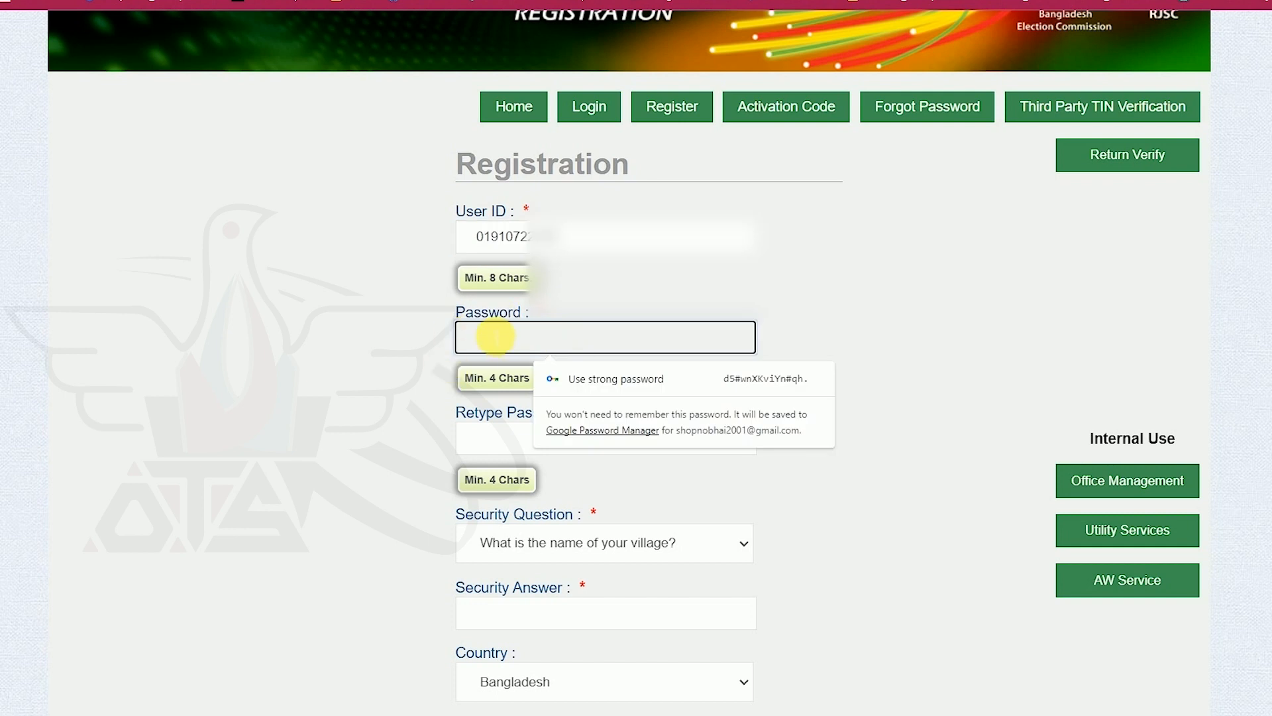
key(ctrl+v)
click(526, 442)
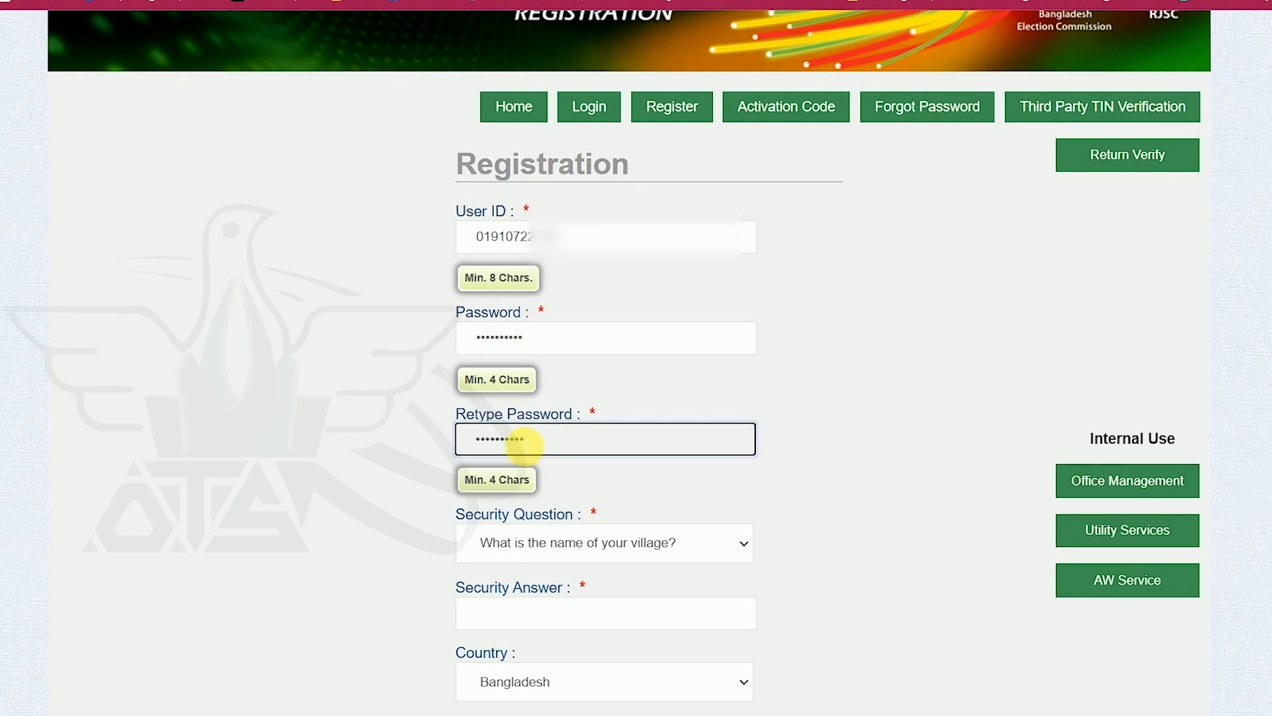
scroll(531, 437, down, 3)
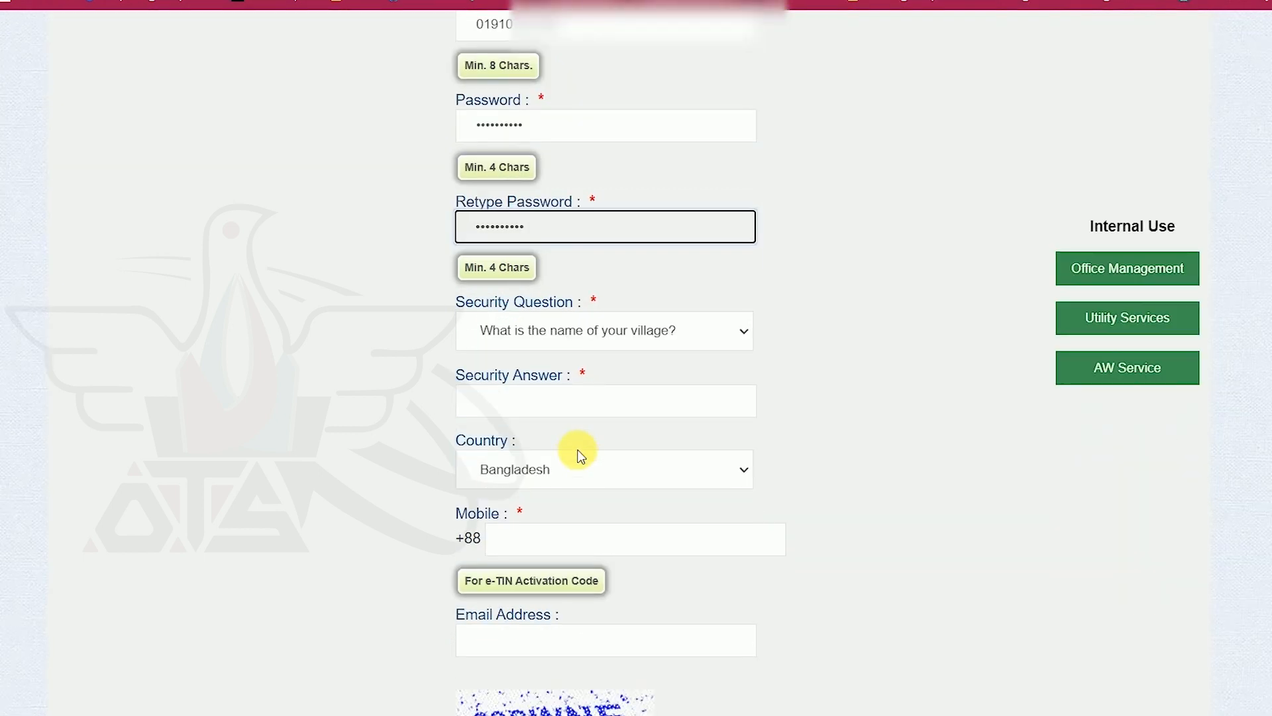
Choose the village-name security question and enter its answer
click(556, 334)
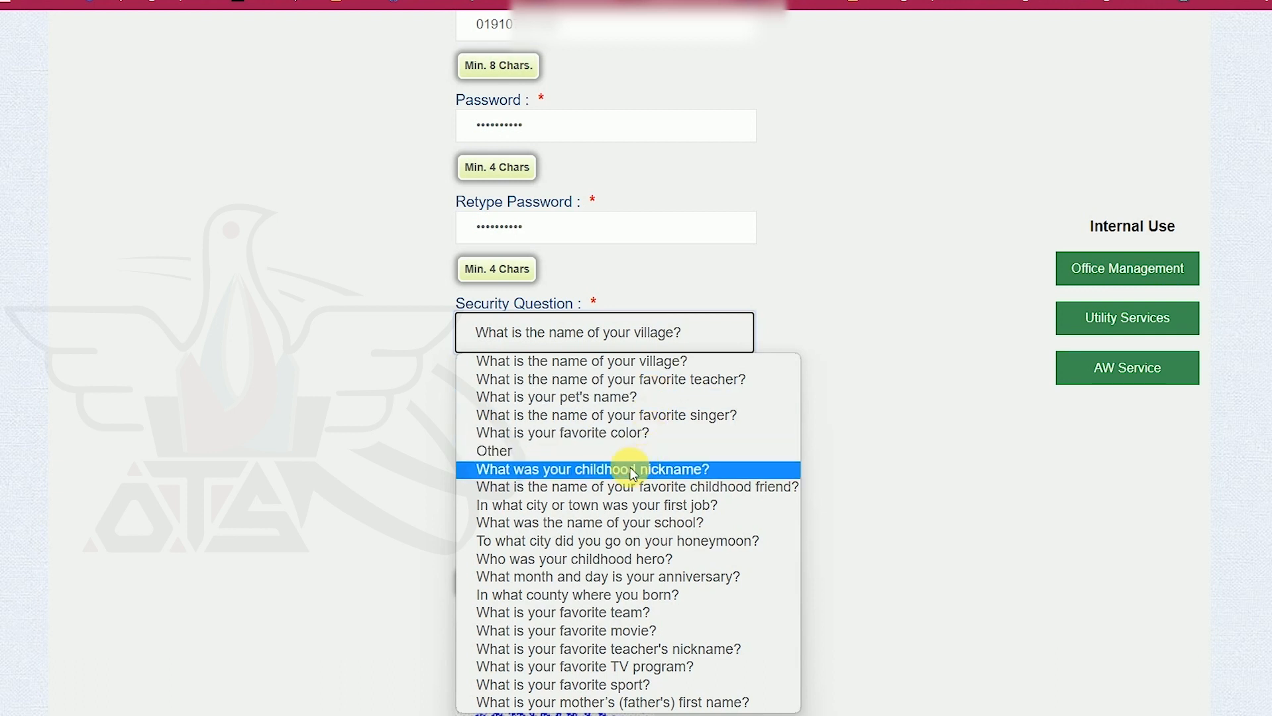
click(616, 361)
click(565, 408)
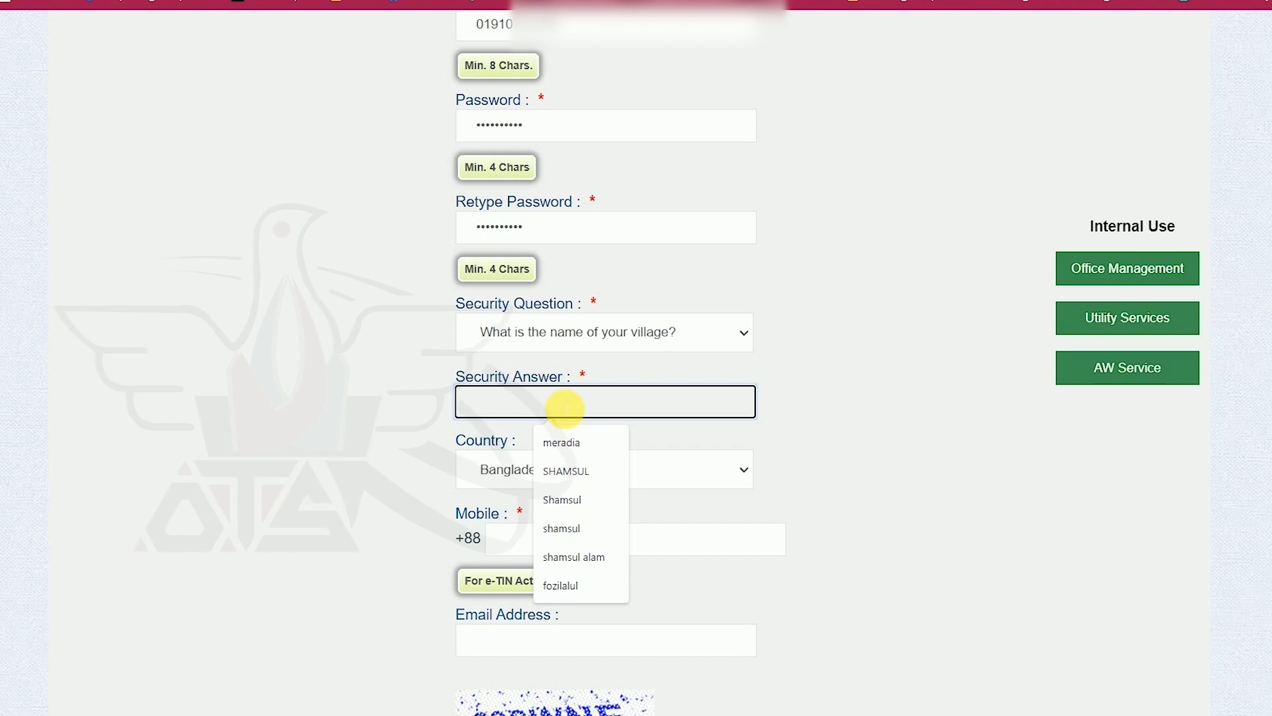
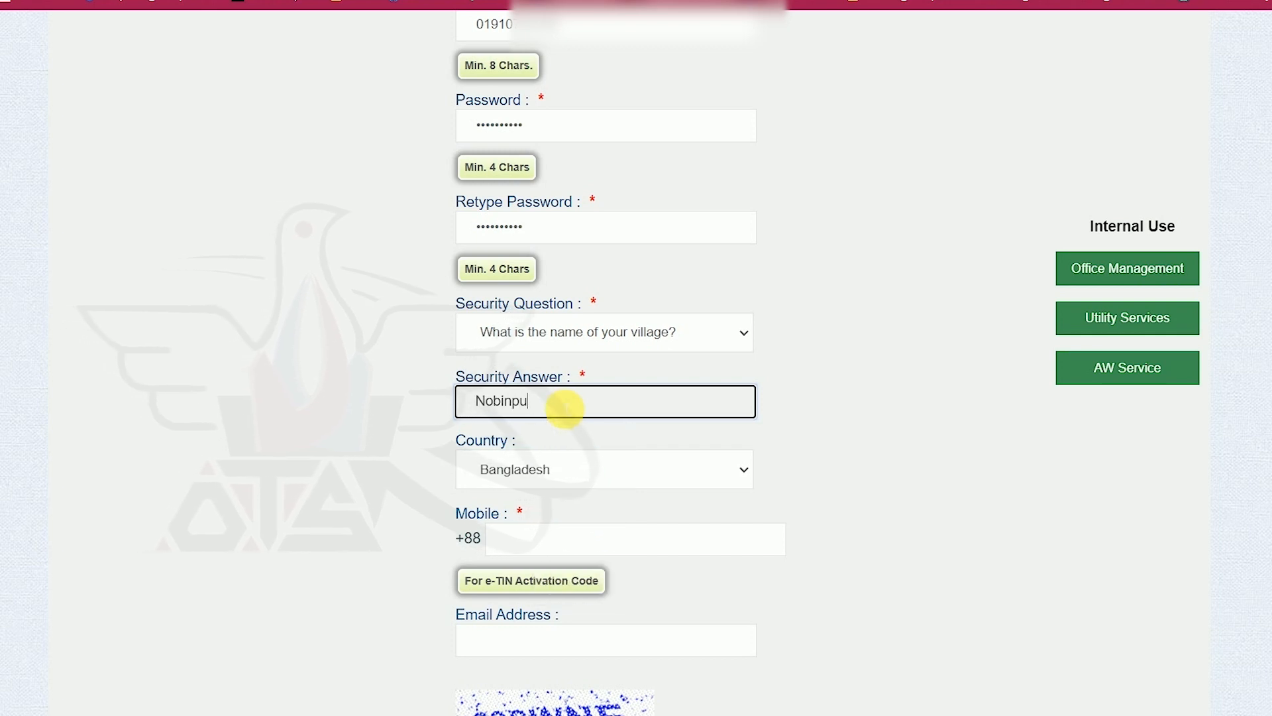
click(799, 419)
scroll(801, 422, down, 2)
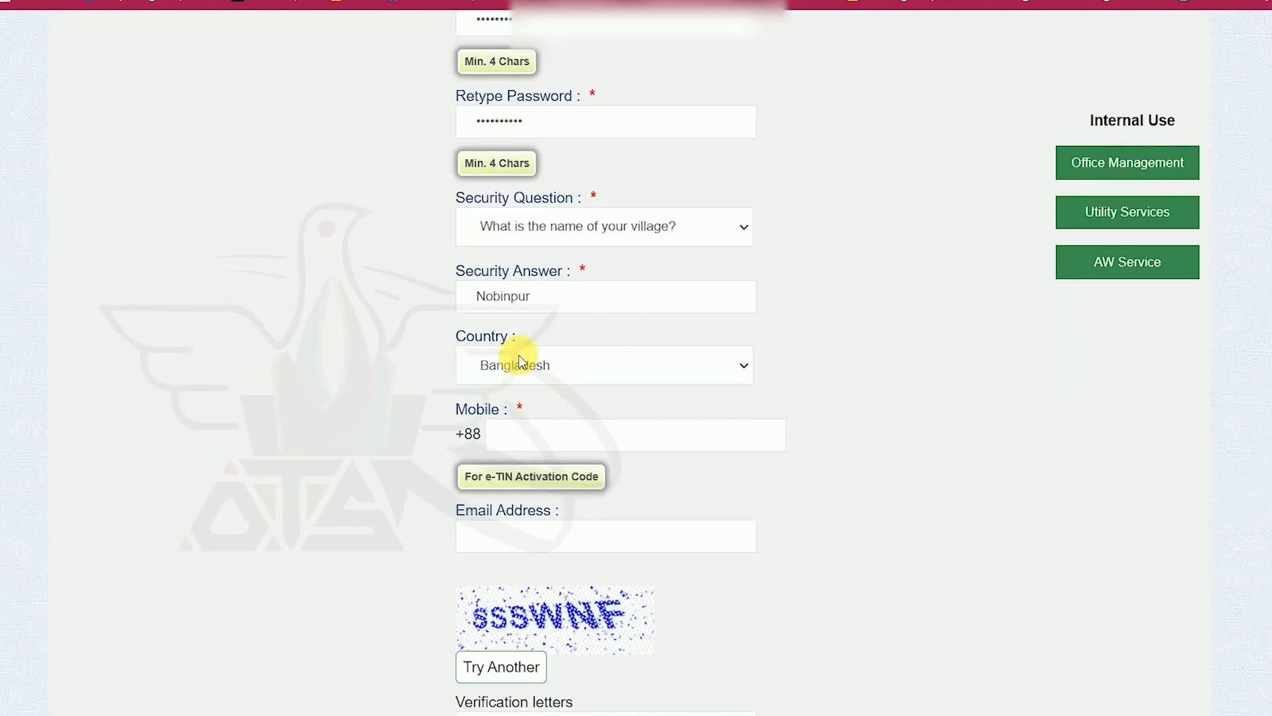
scroll(565, 388, down, 2)
Enter the mobile number and the captcha verification letters, then submit the registration
click(542, 329)
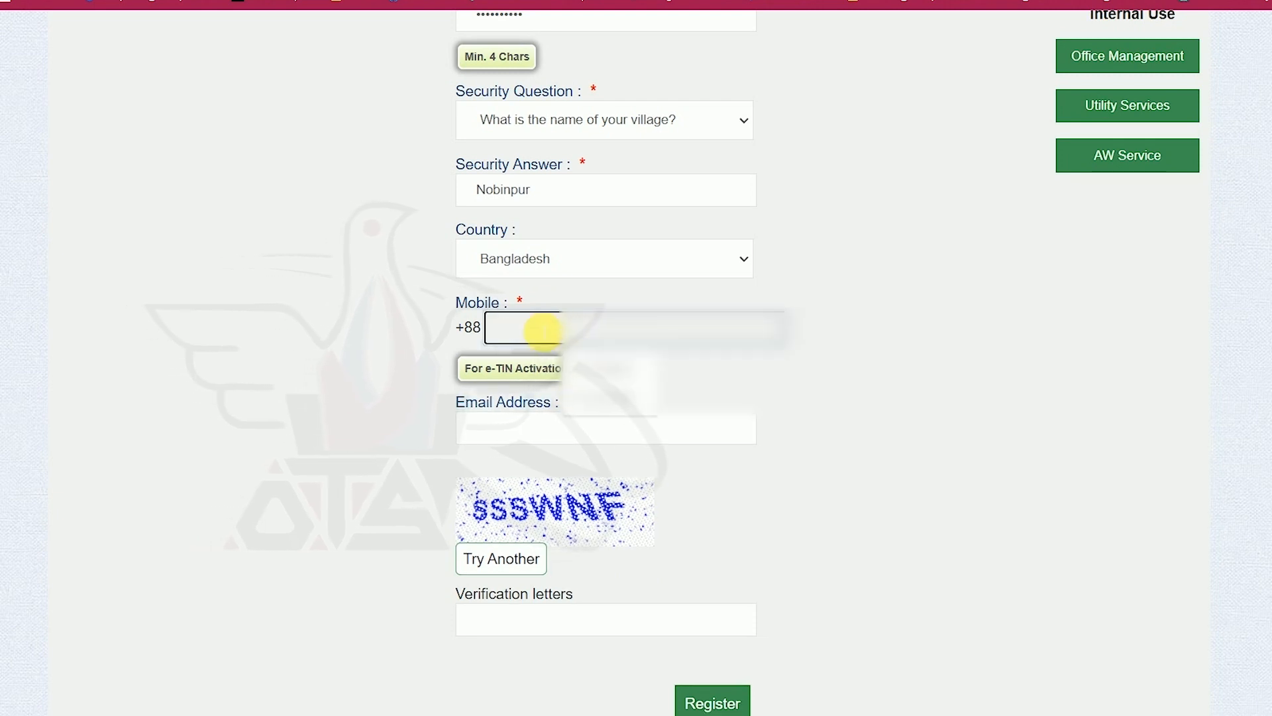
text(0191072)
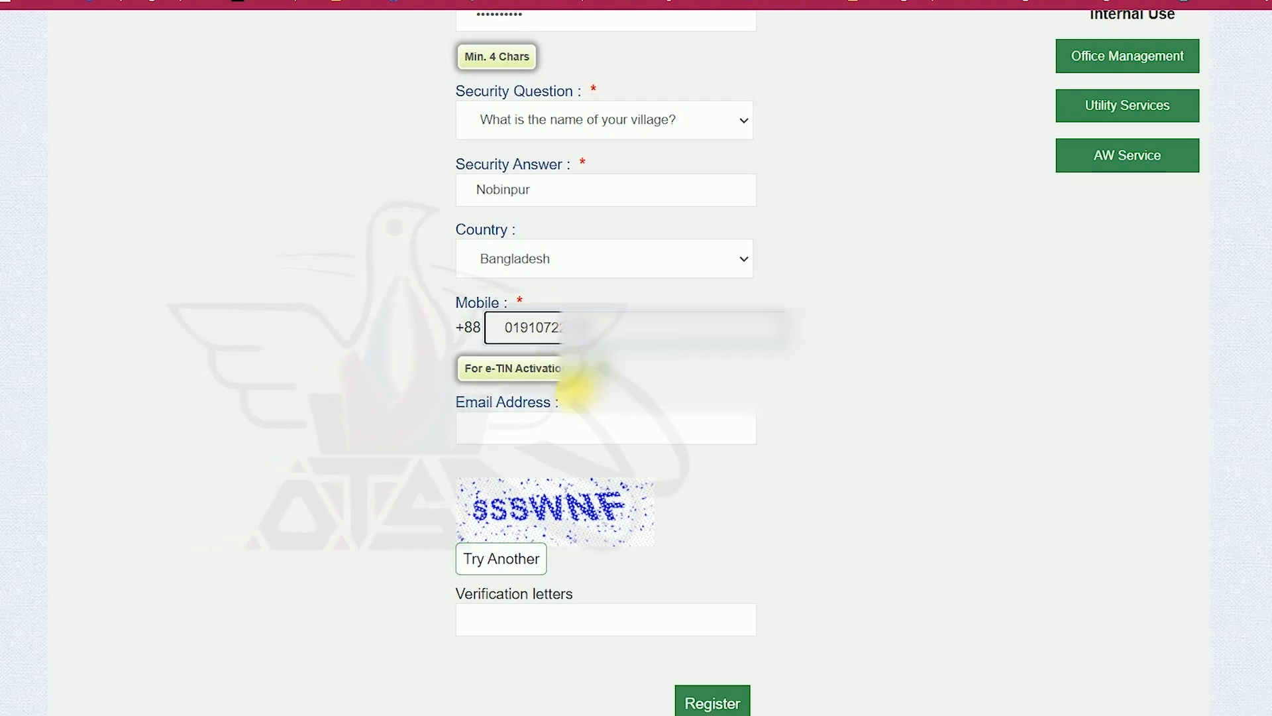
click(530, 430)
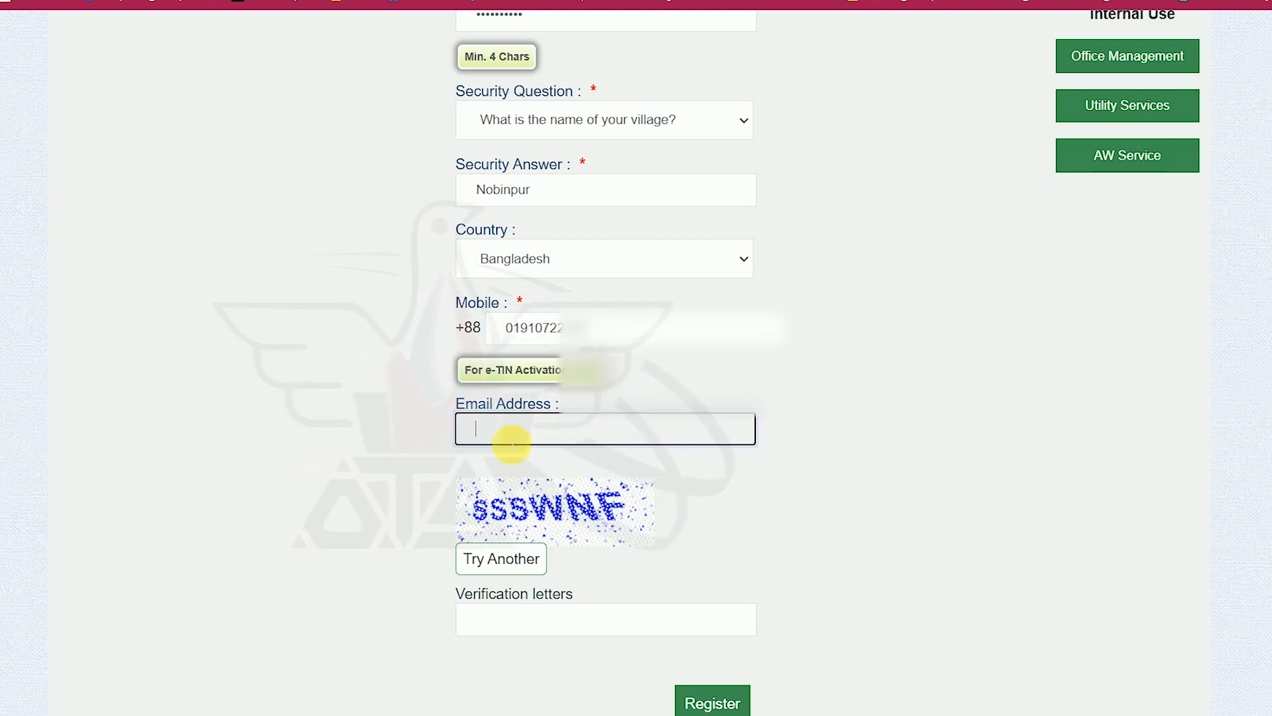
scroll(634, 451, down, 2)
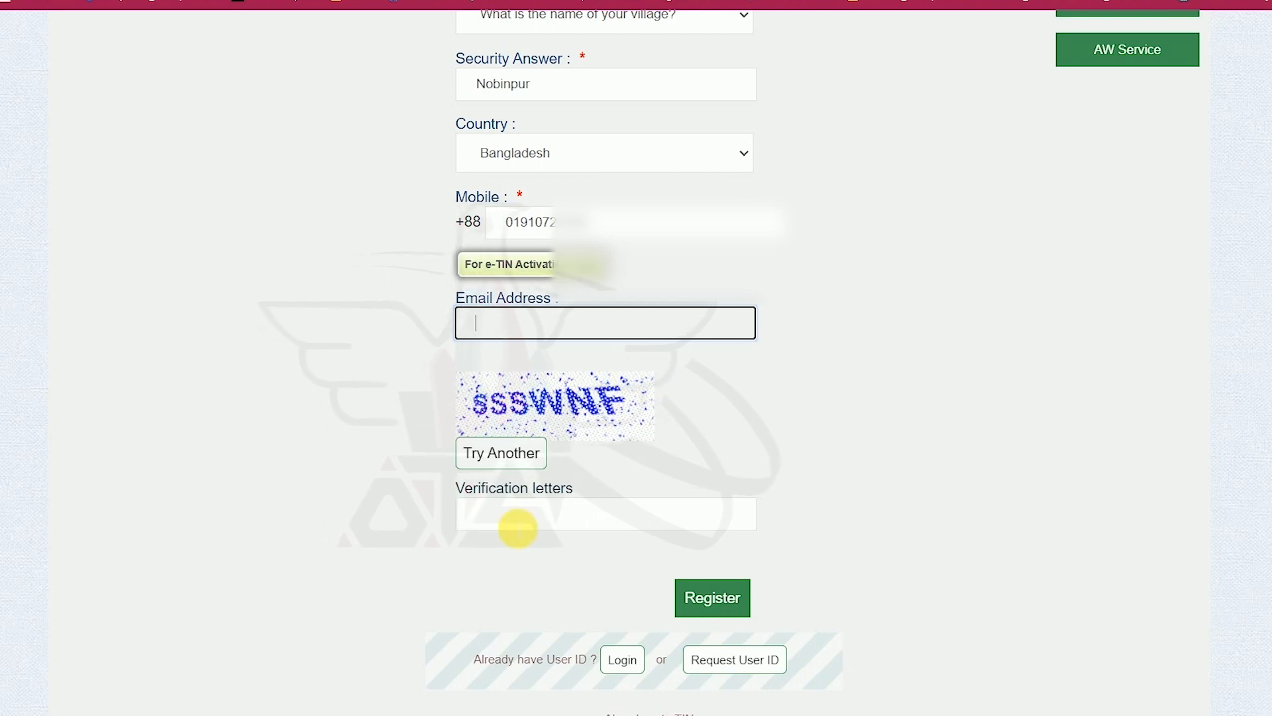
click(518, 527)
text(SSSWNF)
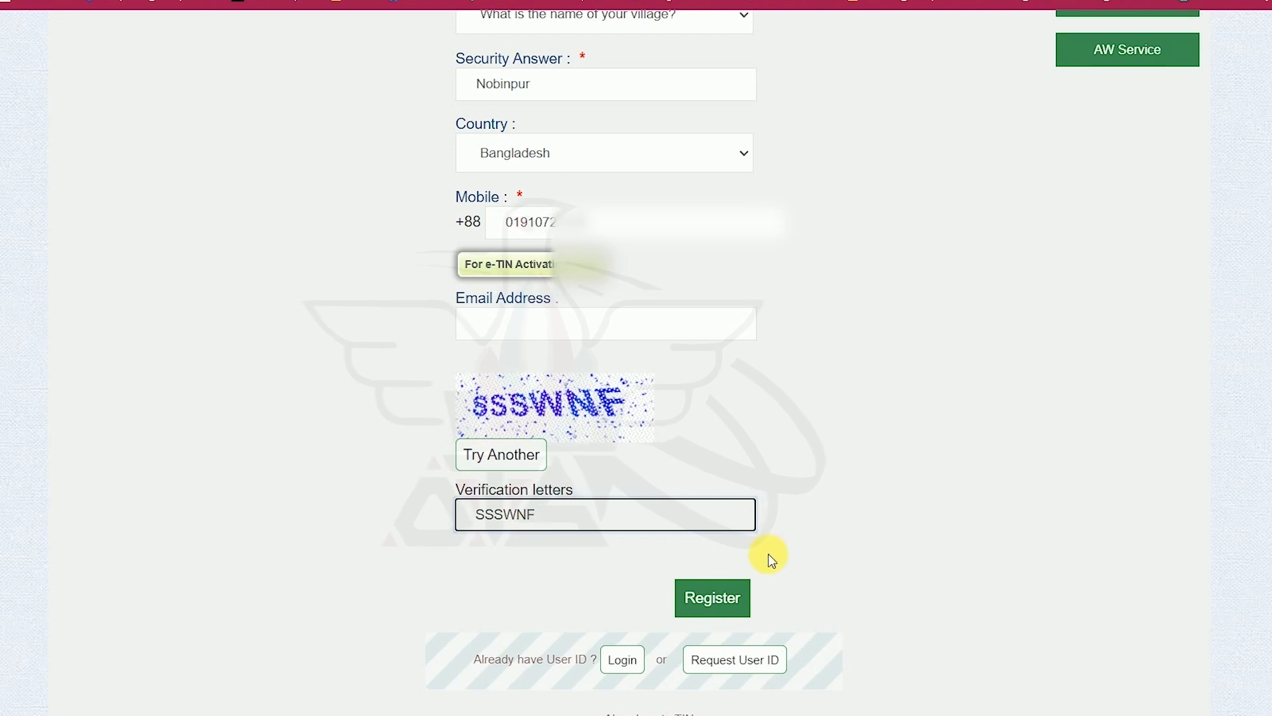
click(721, 607)
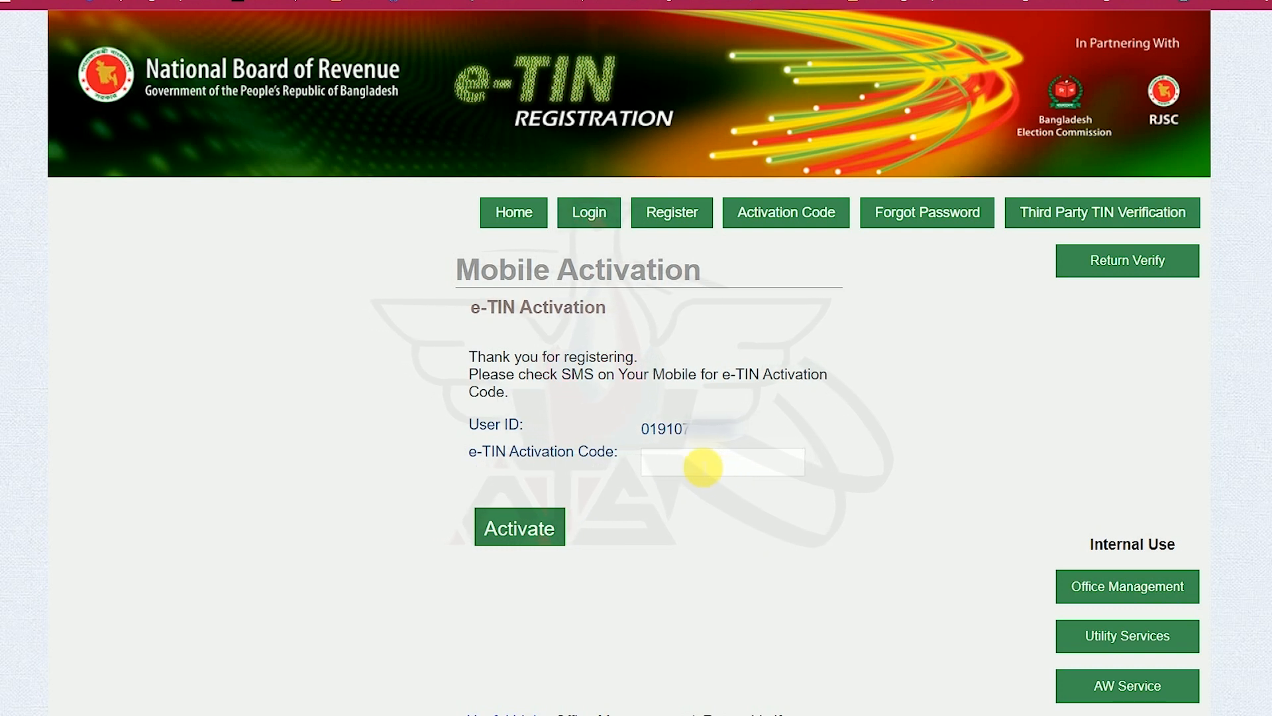
Enter the SMS activation code into e-TIN Activation Code and activate the account
click(703, 467)
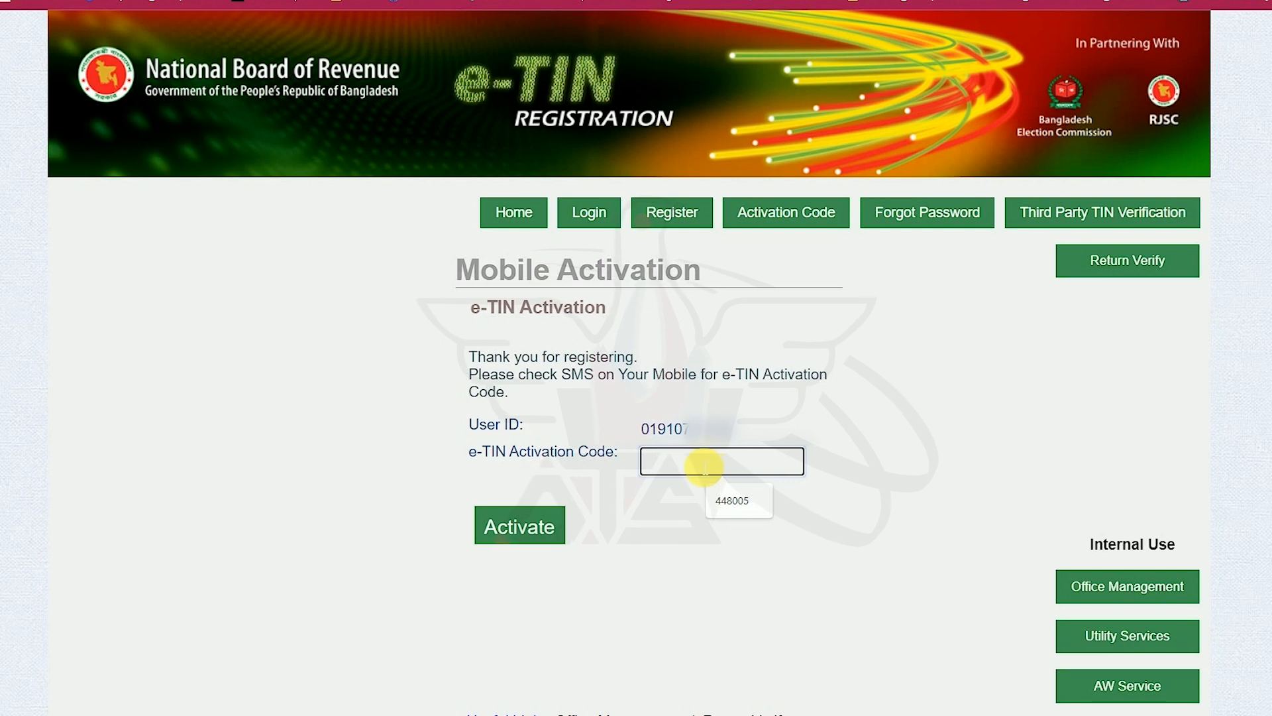
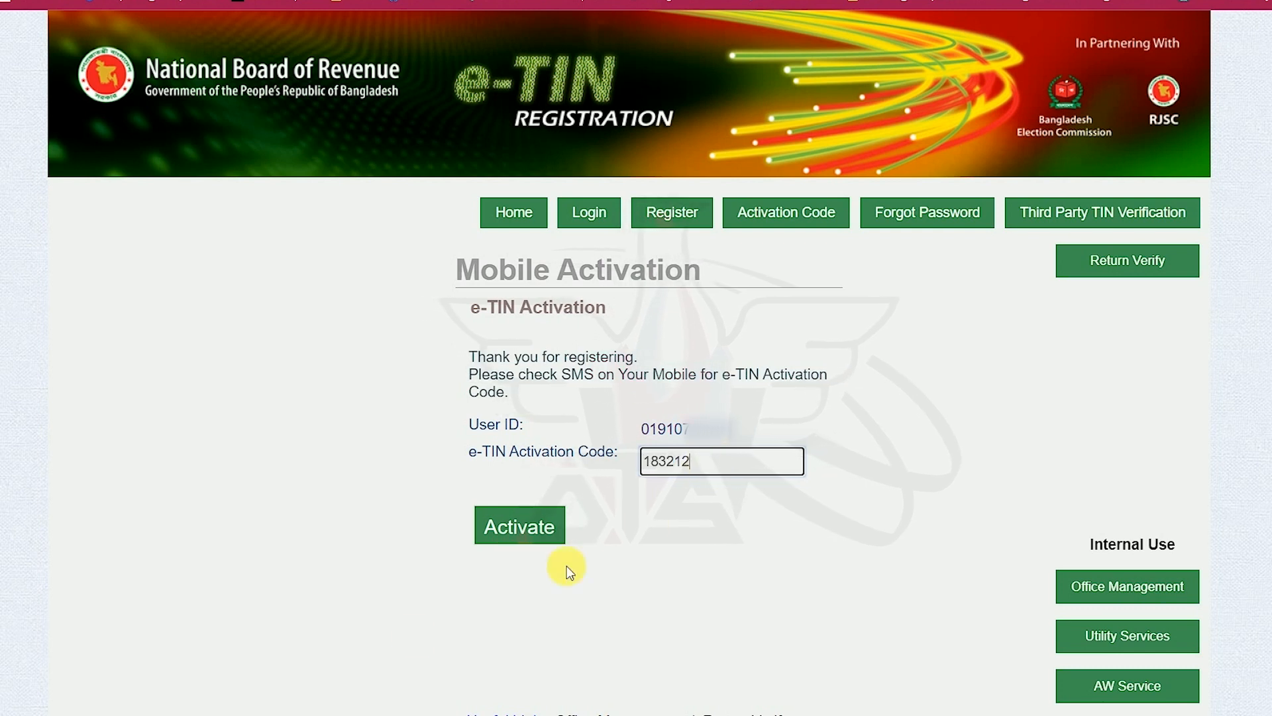
click(520, 527)
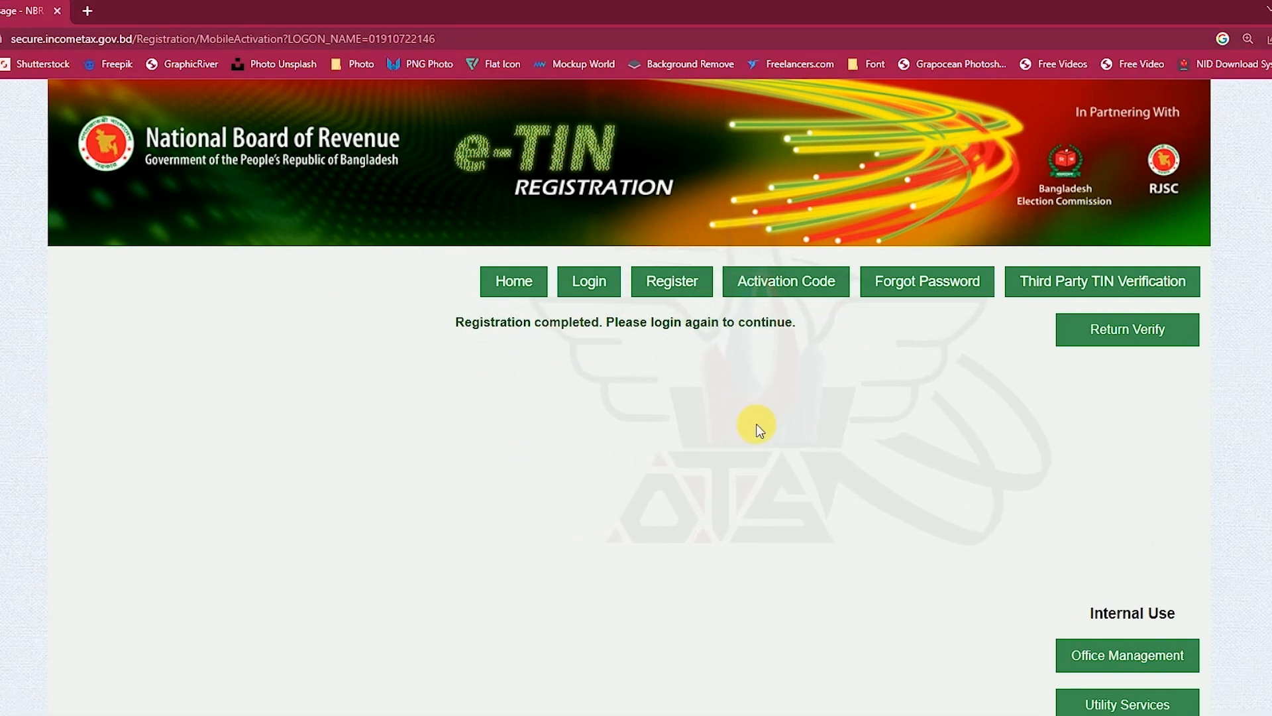
Log in with the saved user ID and the account password
click(595, 282)
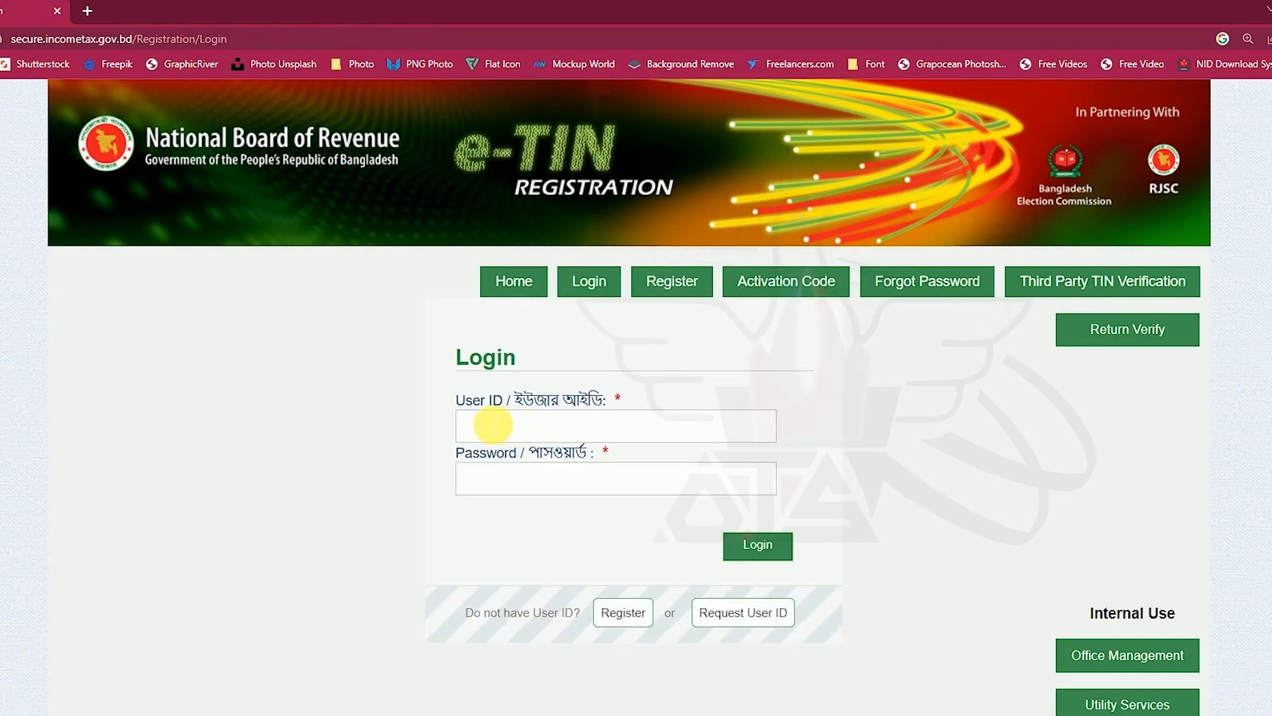
click(493, 425)
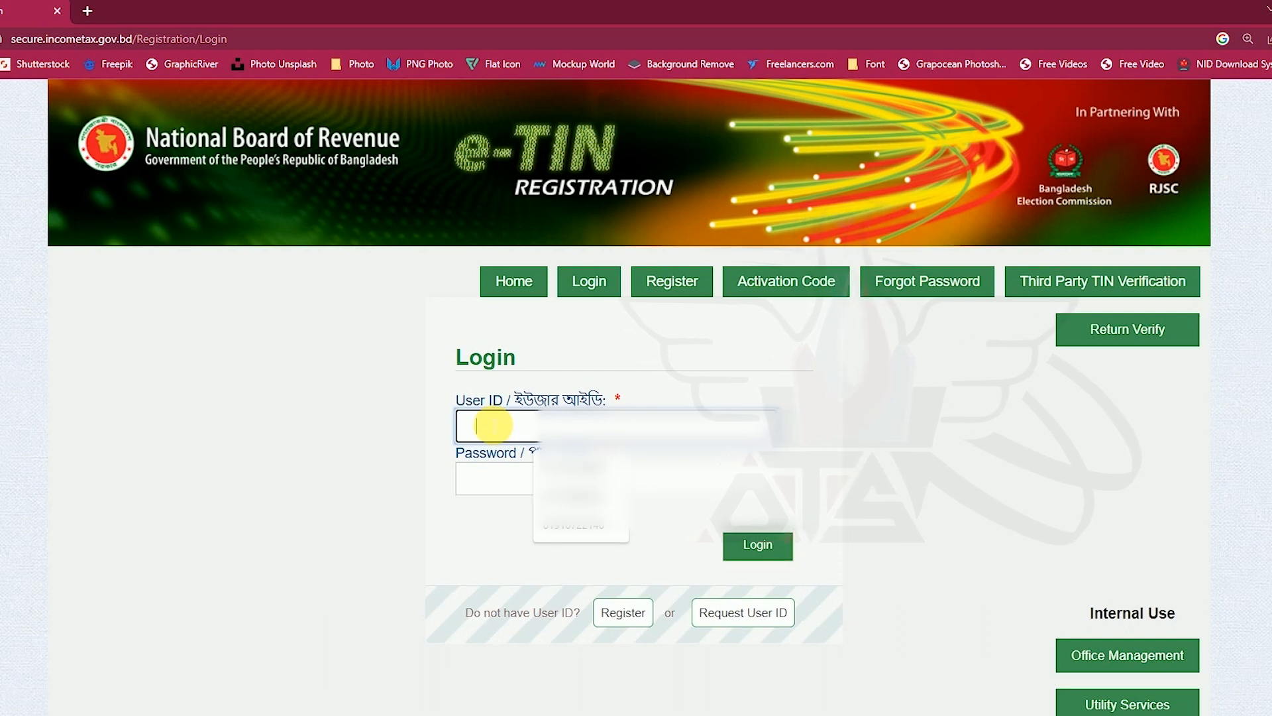
click(570, 464)
click(528, 489)
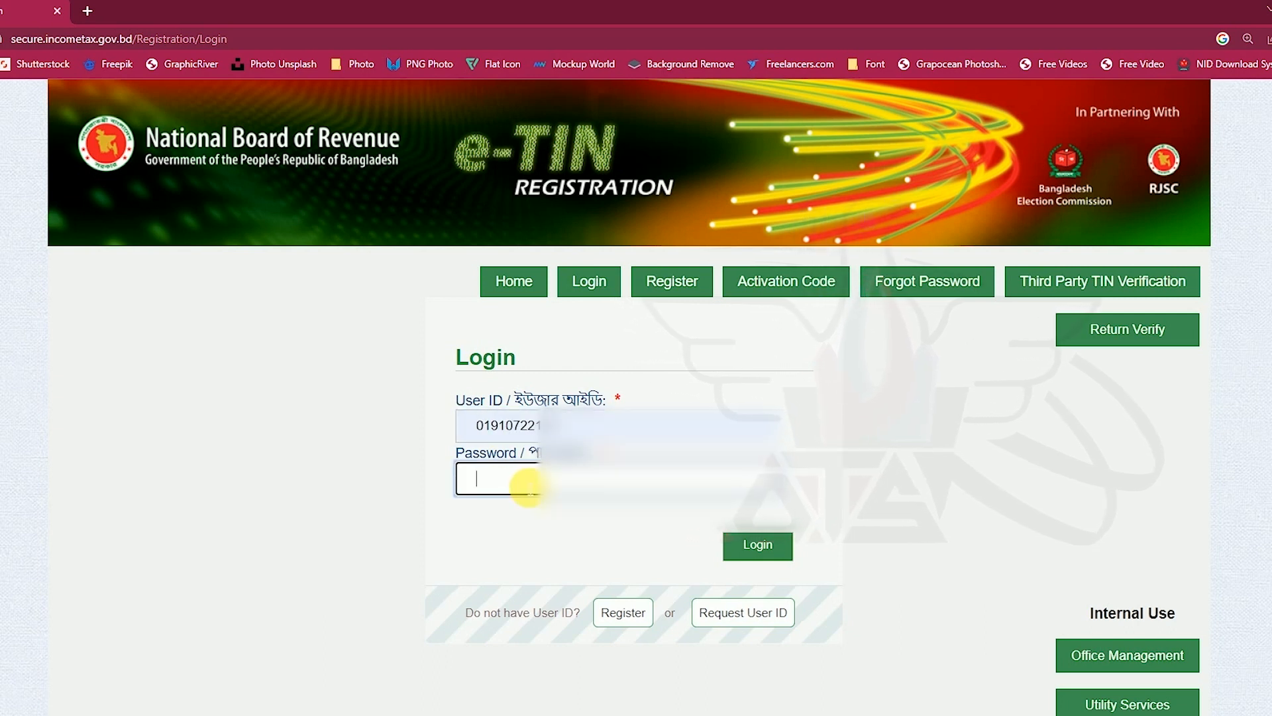
text(•••••••••••)
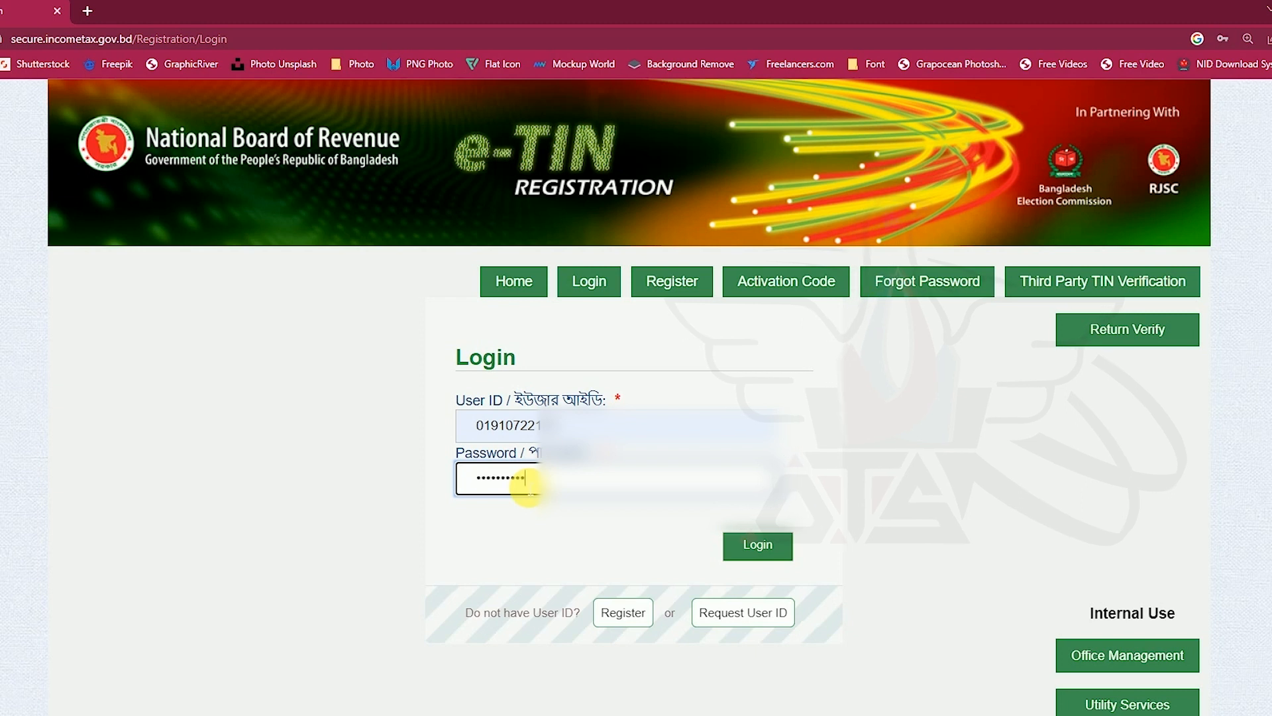
click(765, 557)
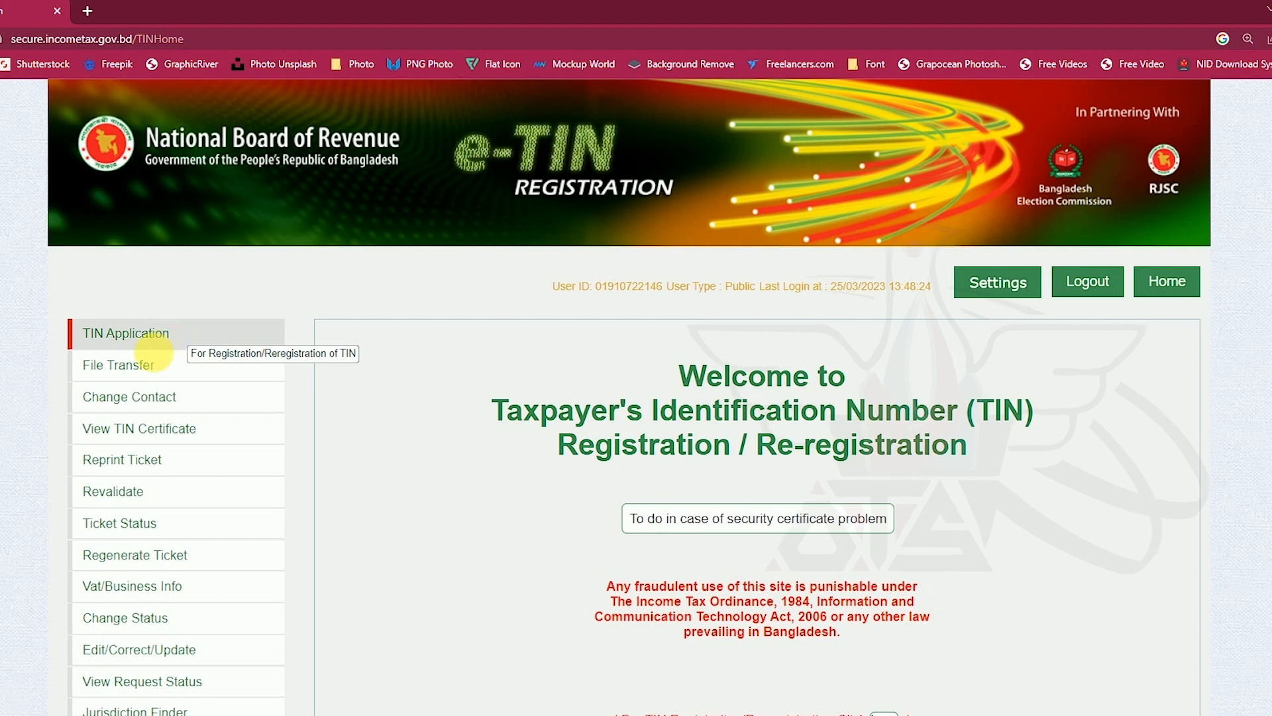
On the TIN Application form, set taxpayer status to Individual -> Bangladeshi, sub-status Having NID
click(130, 333)
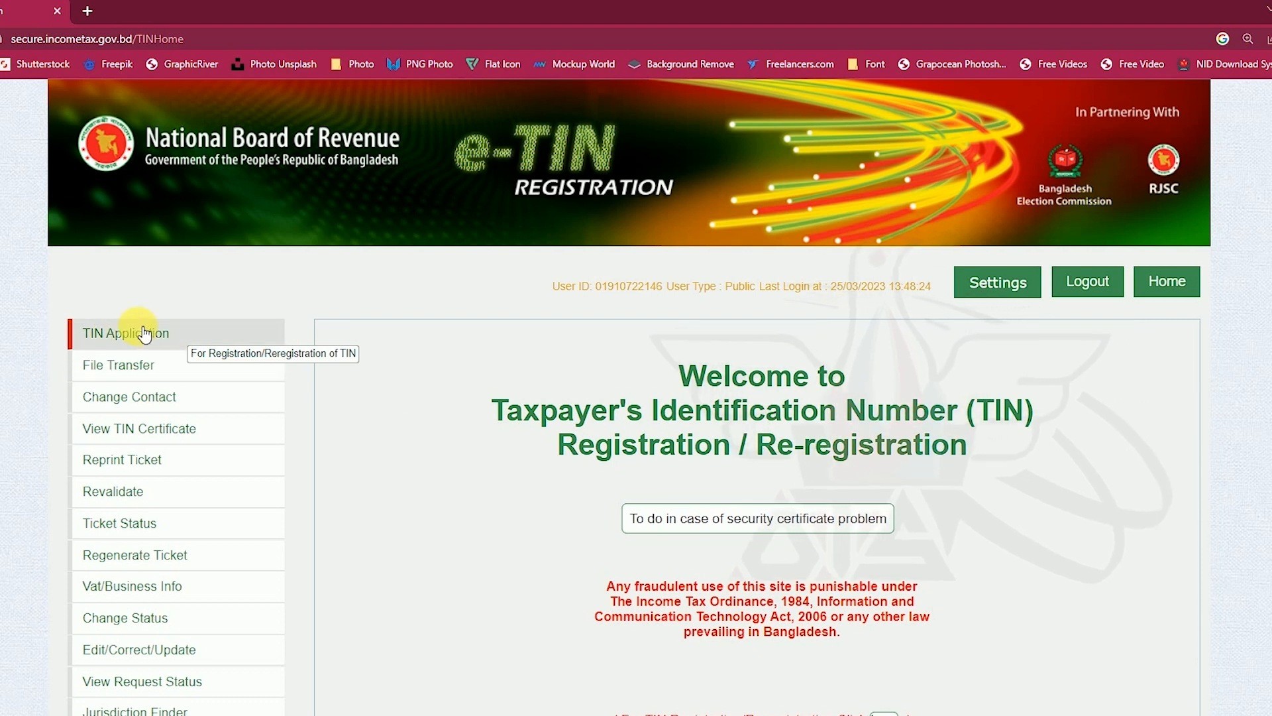
scroll(535, 339, down, 2)
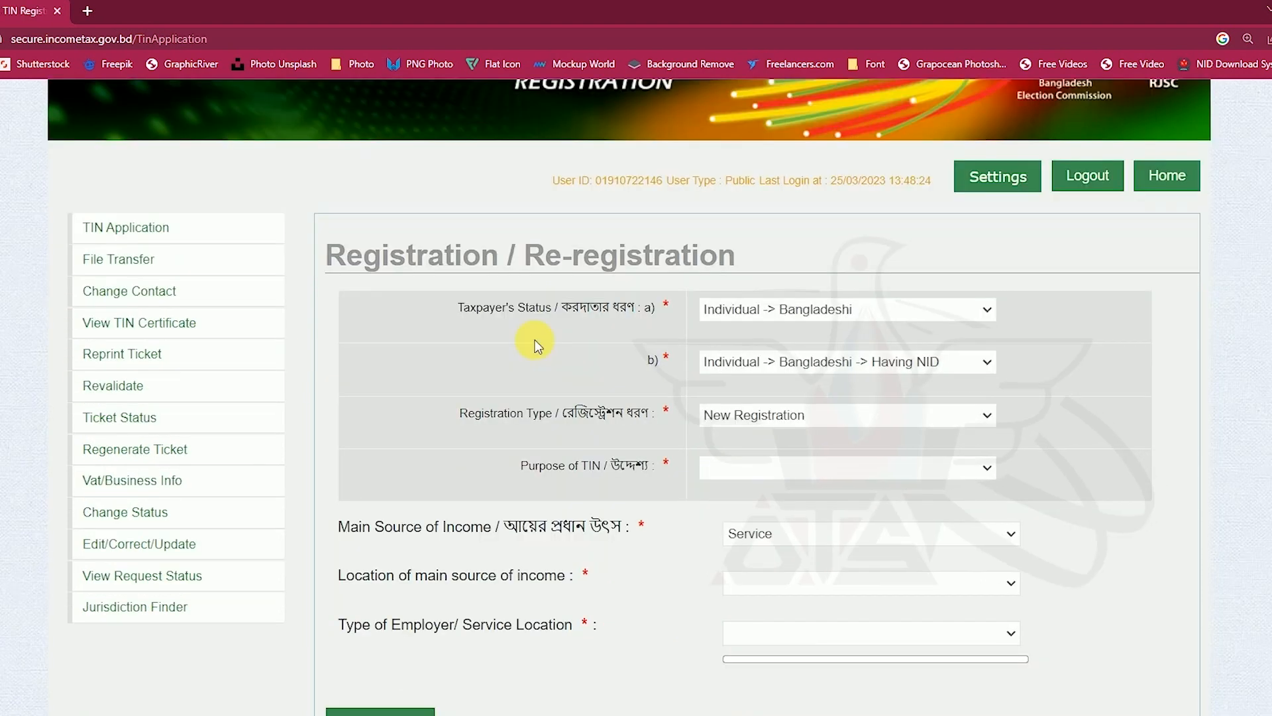
click(766, 314)
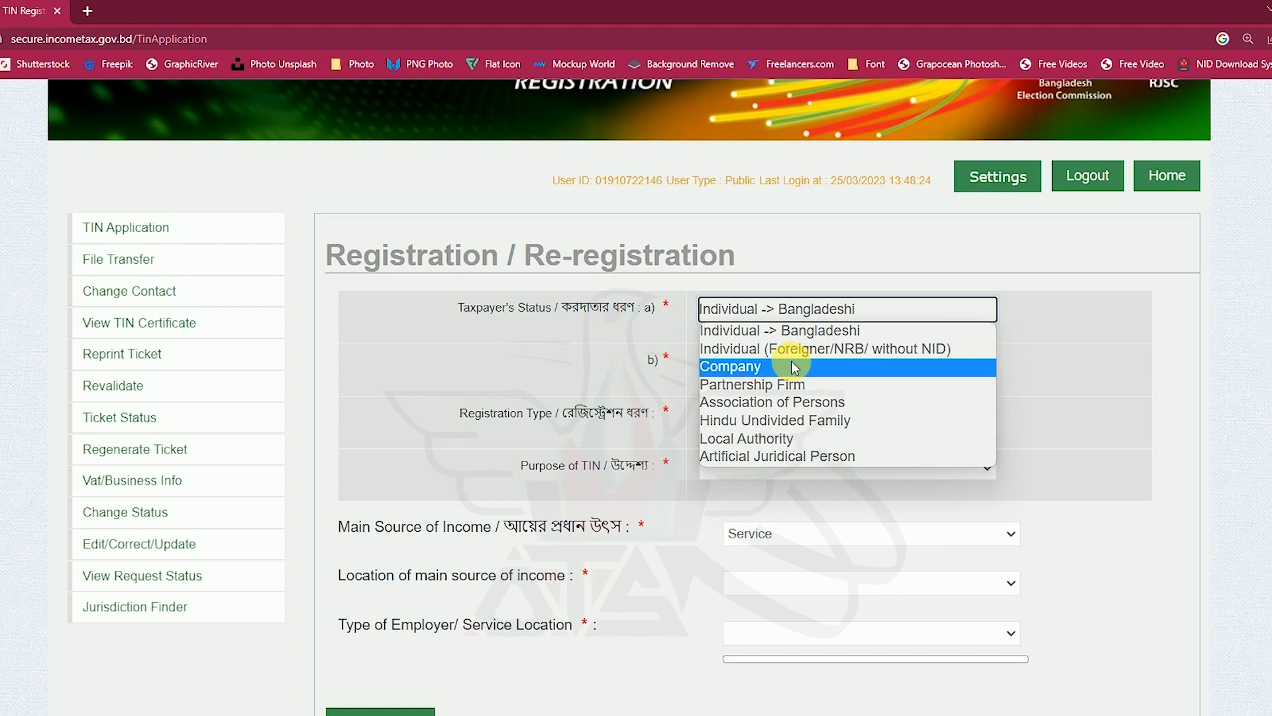
click(811, 335)
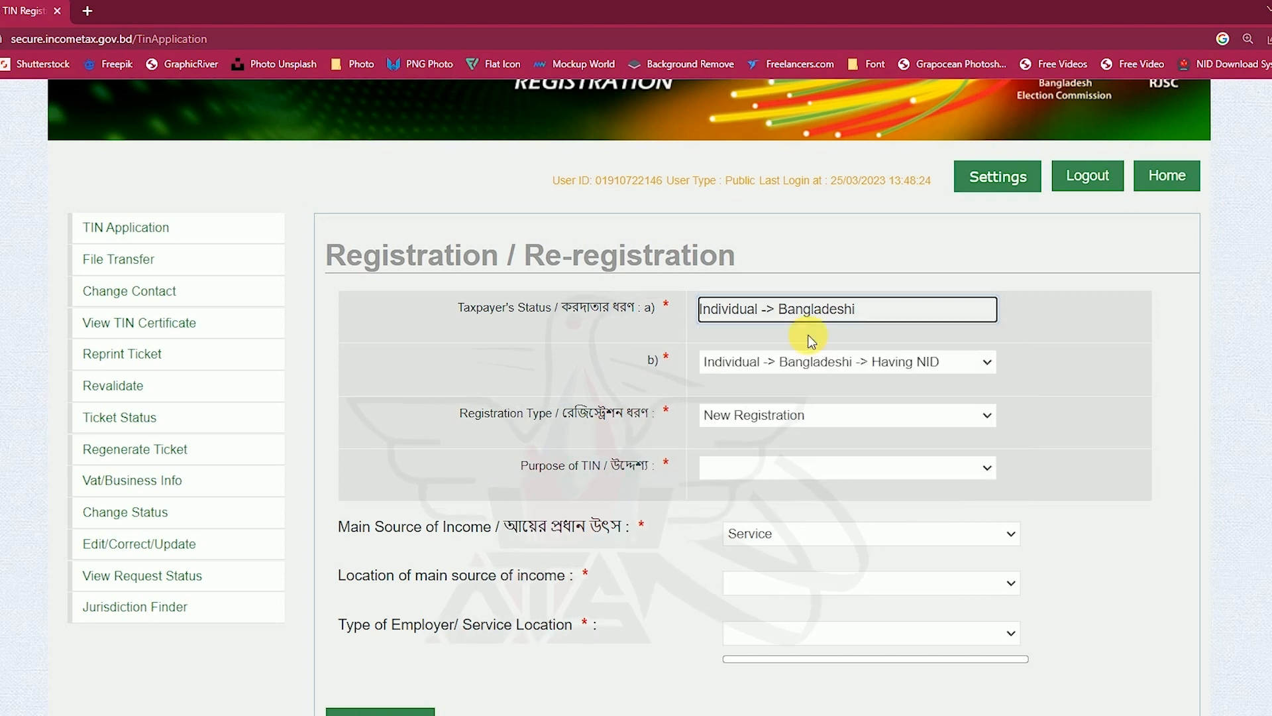
click(783, 366)
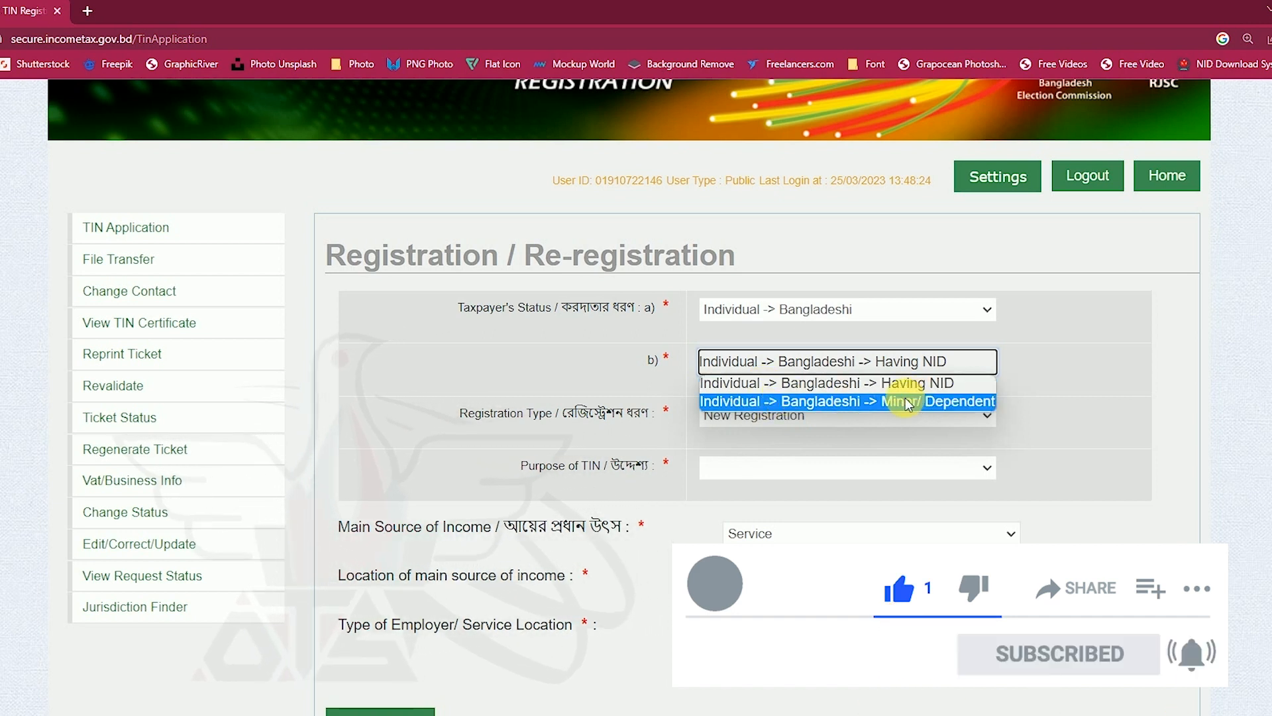
click(874, 401)
click(799, 370)
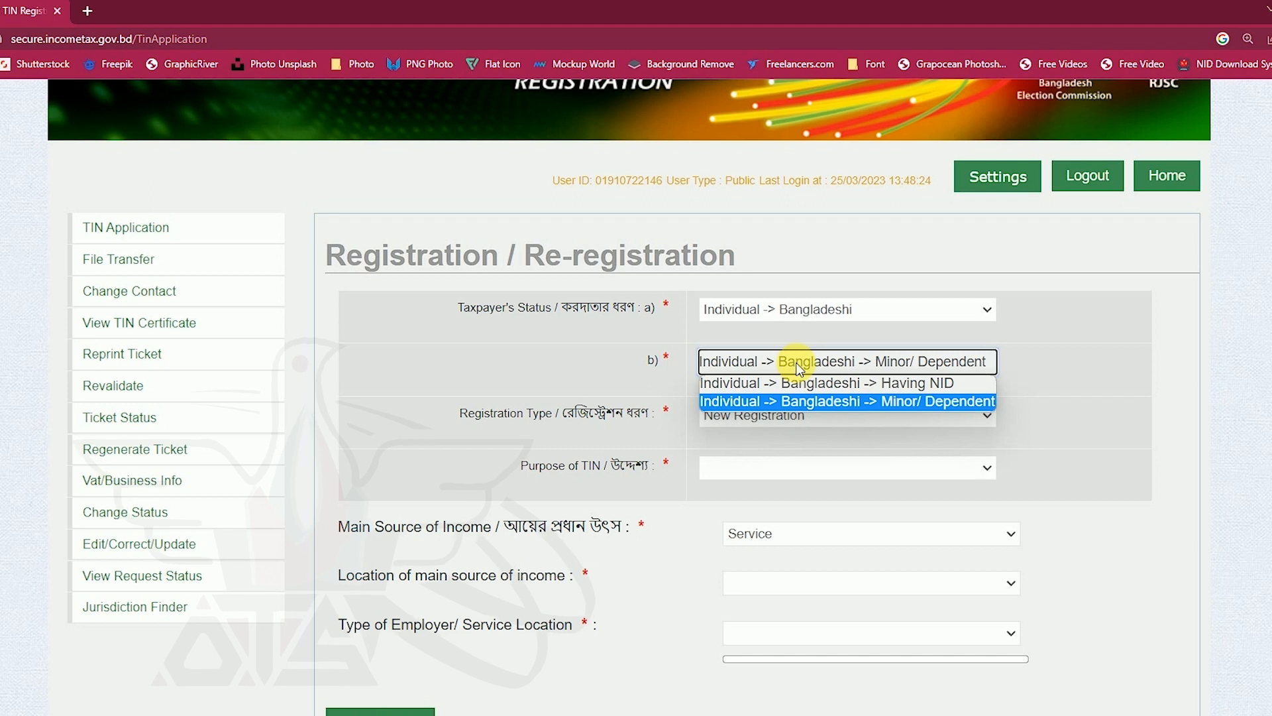
click(798, 387)
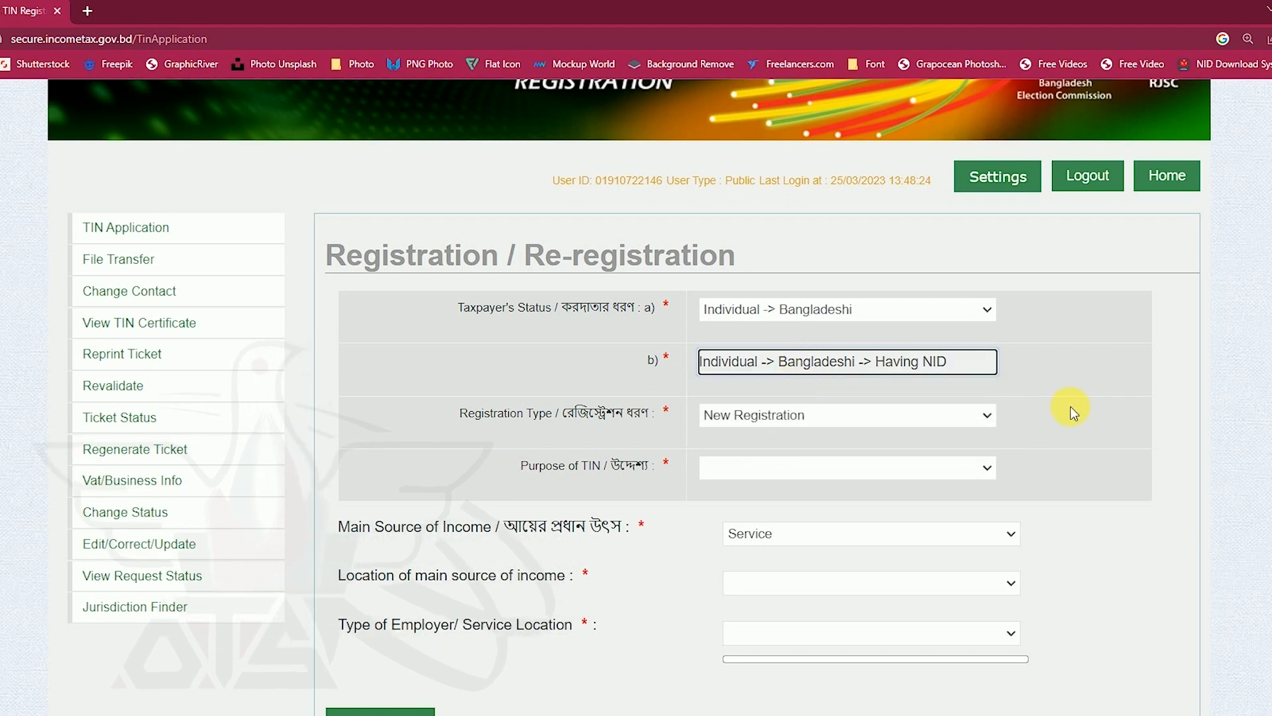
Set Registration Type to New Registration and Purpose of TIN to Others
click(778, 421)
click(776, 419)
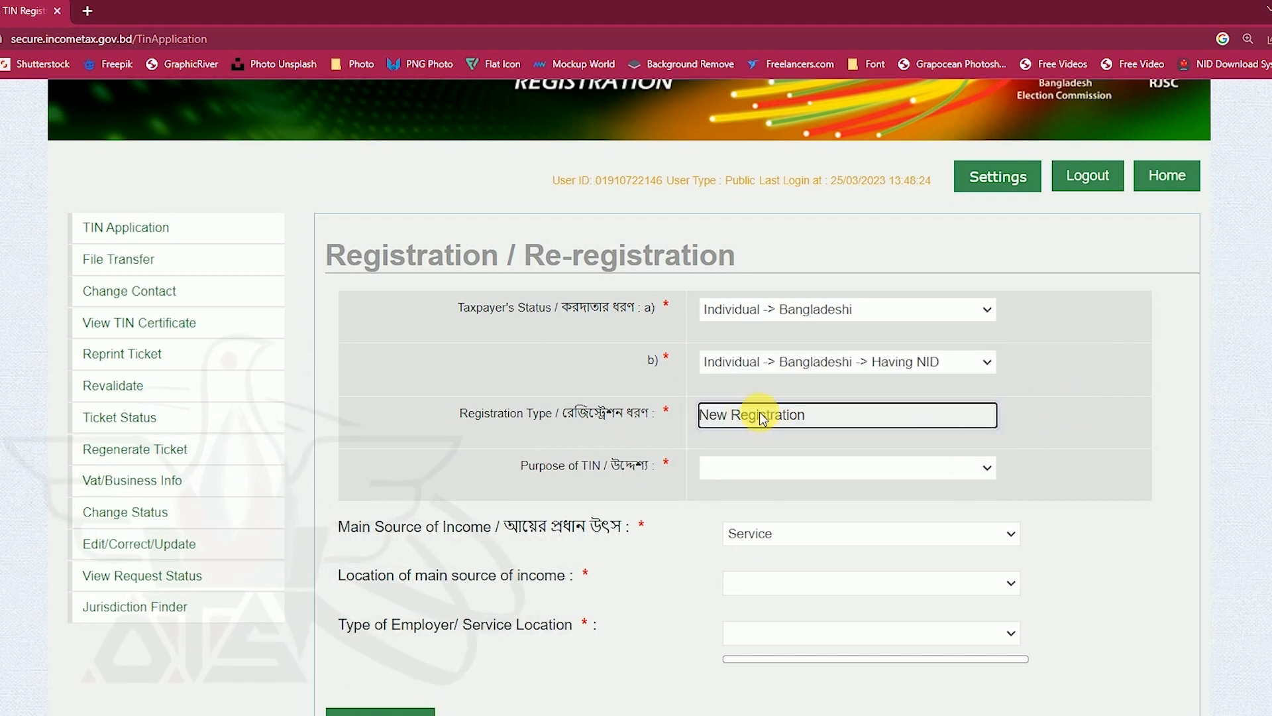
scroll(773, 438, down, 1)
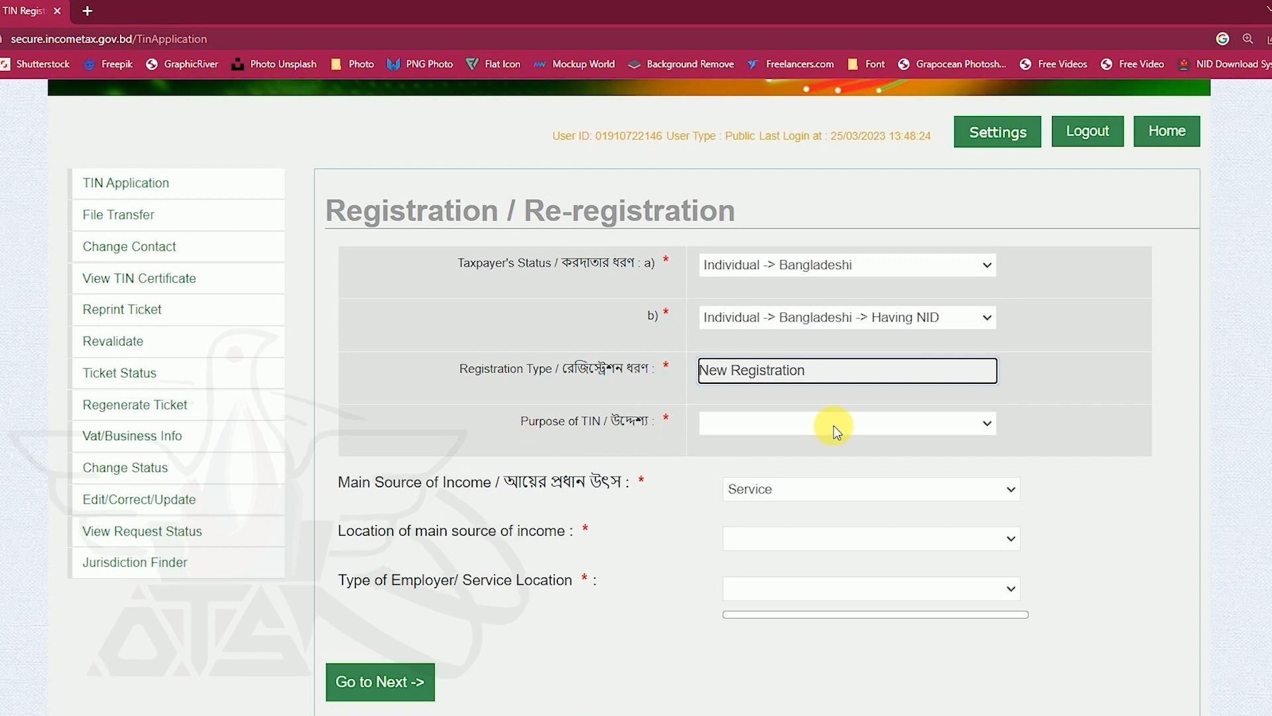
click(834, 426)
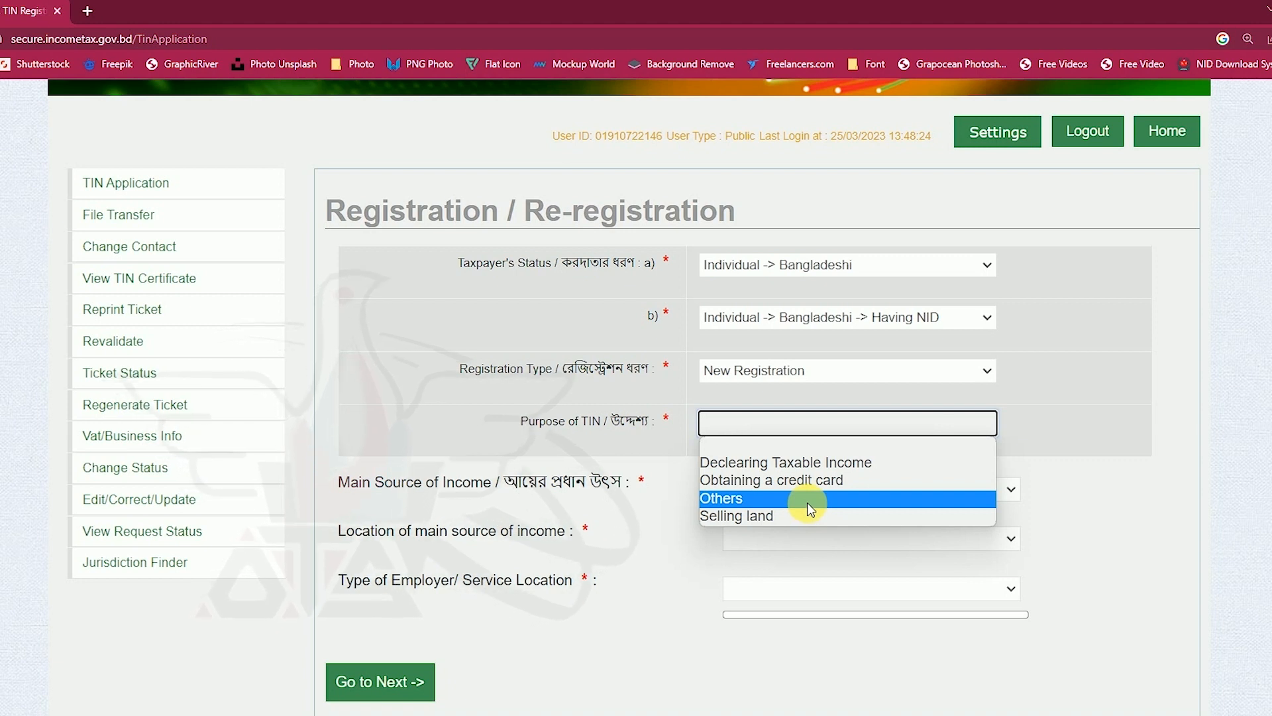
click(745, 504)
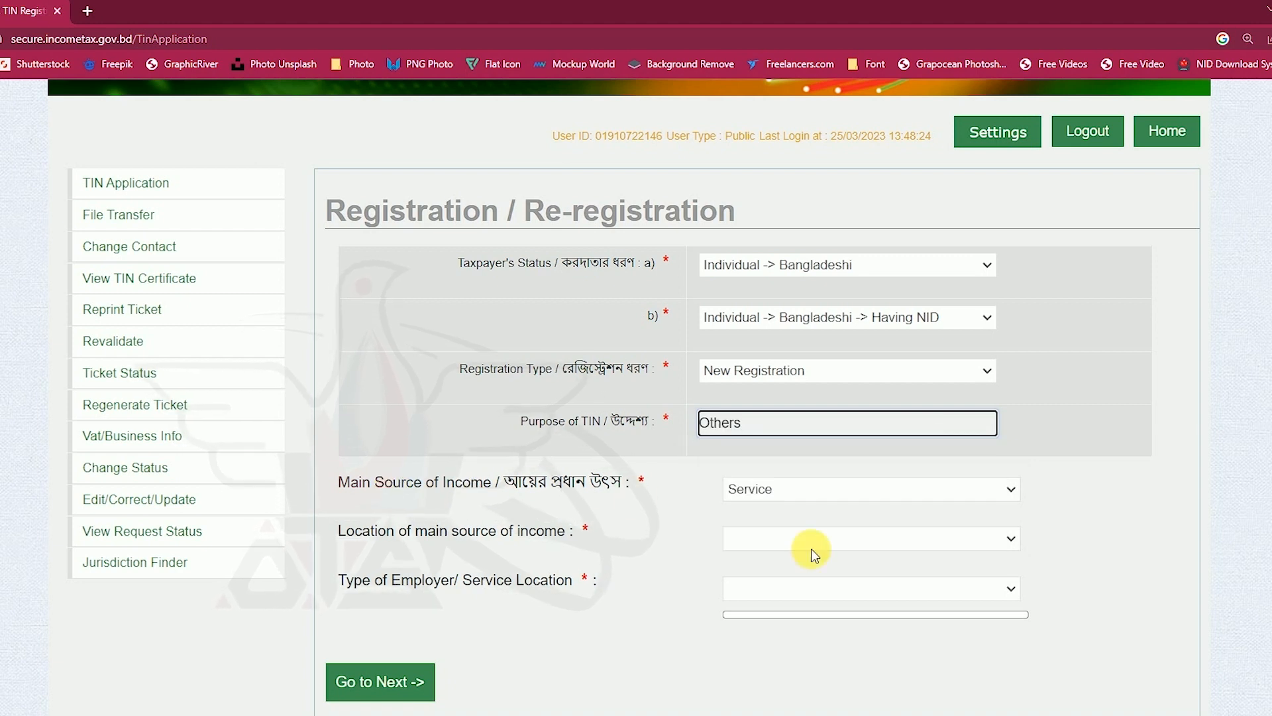
click(808, 491)
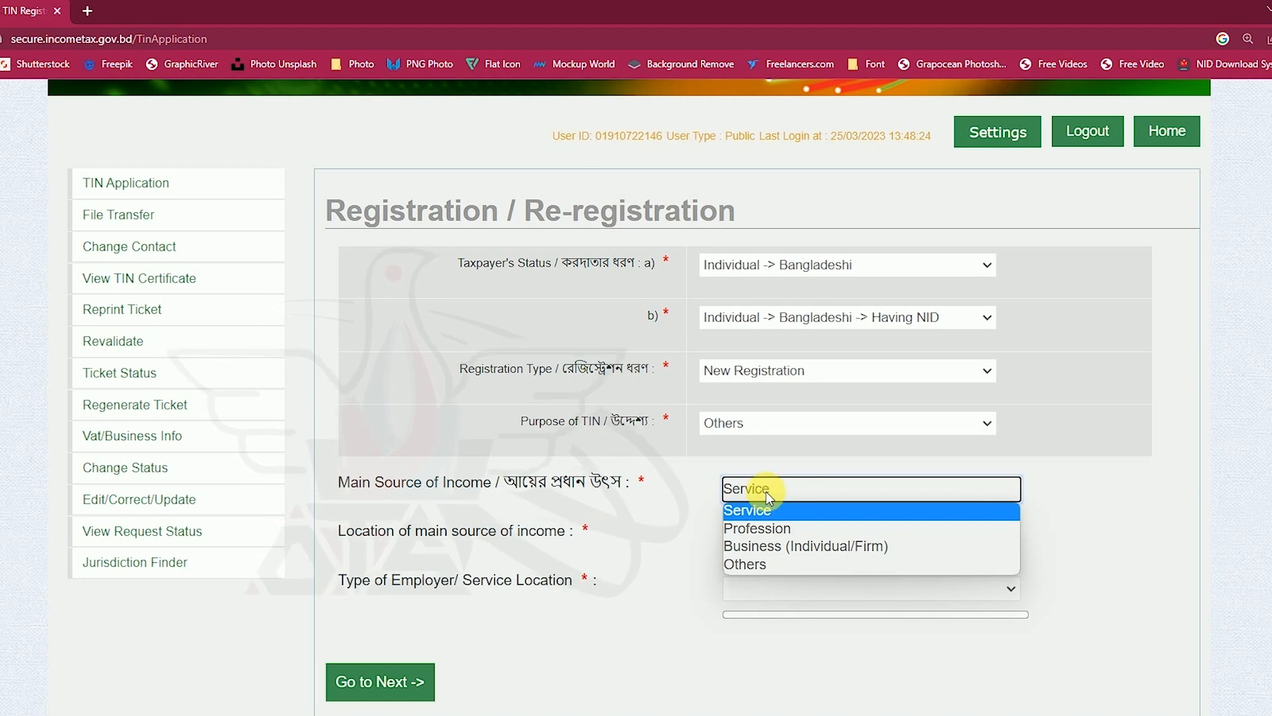
Set main income source to Profession with location Dhaka, browsing profession types without choosing
click(769, 526)
click(759, 538)
click(744, 425)
click(759, 585)
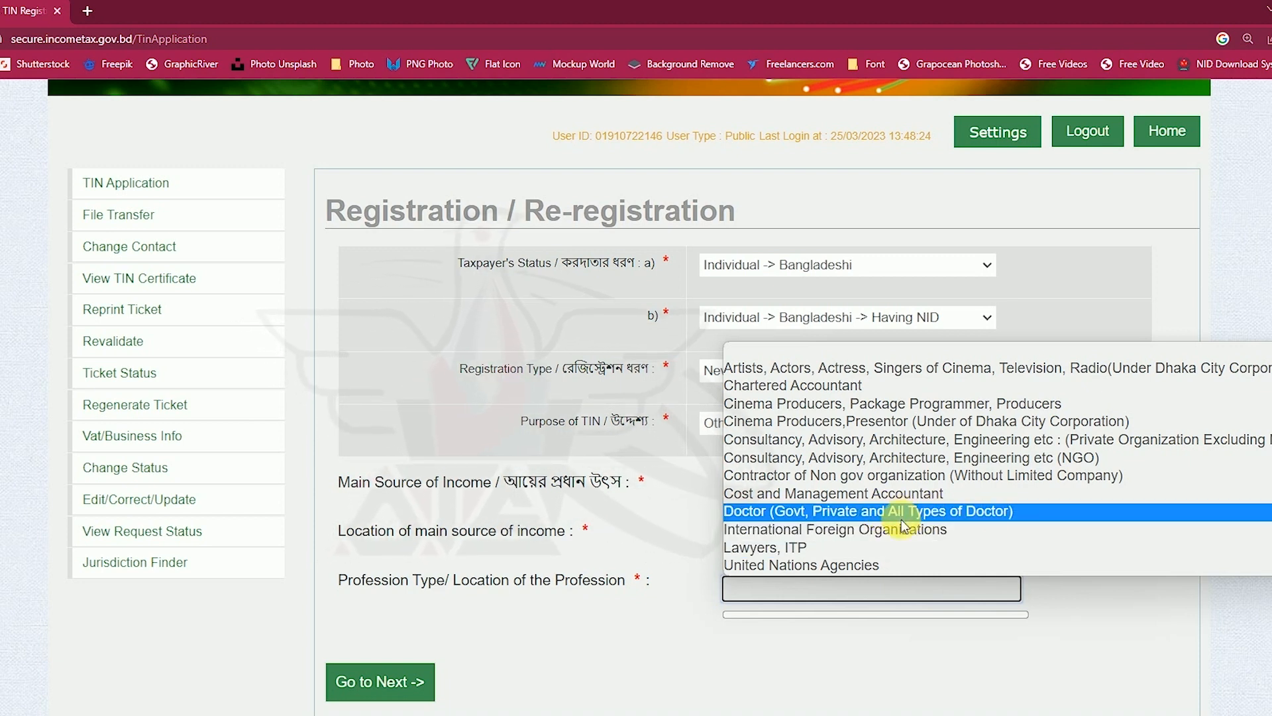
click(706, 530)
Change main income source to Business (Individual/Firm) and browse business types without choosing one
click(782, 496)
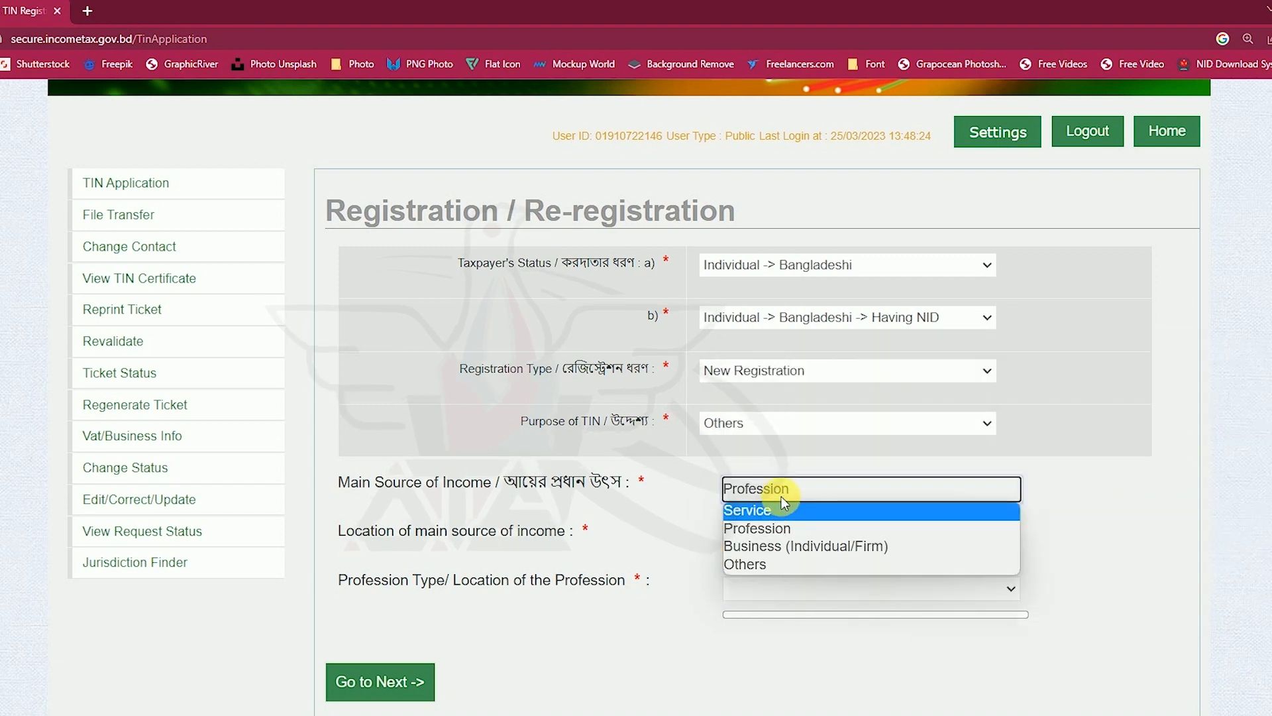
click(799, 549)
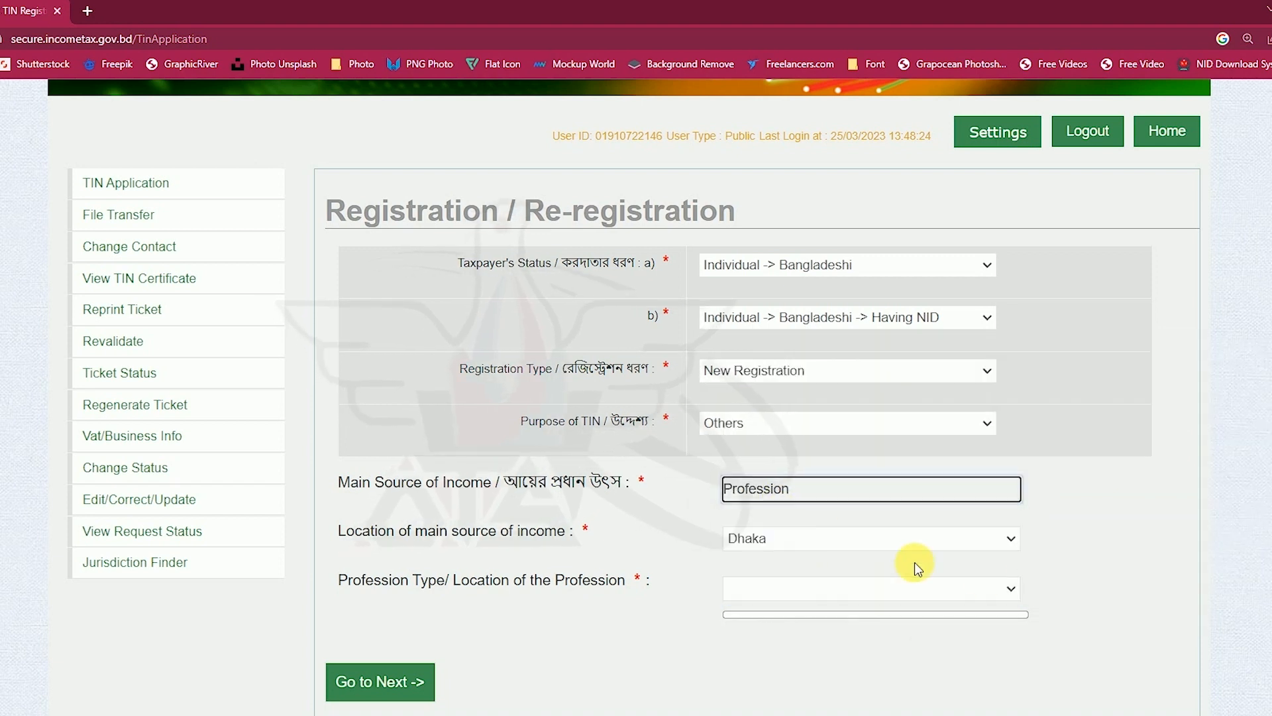
click(781, 590)
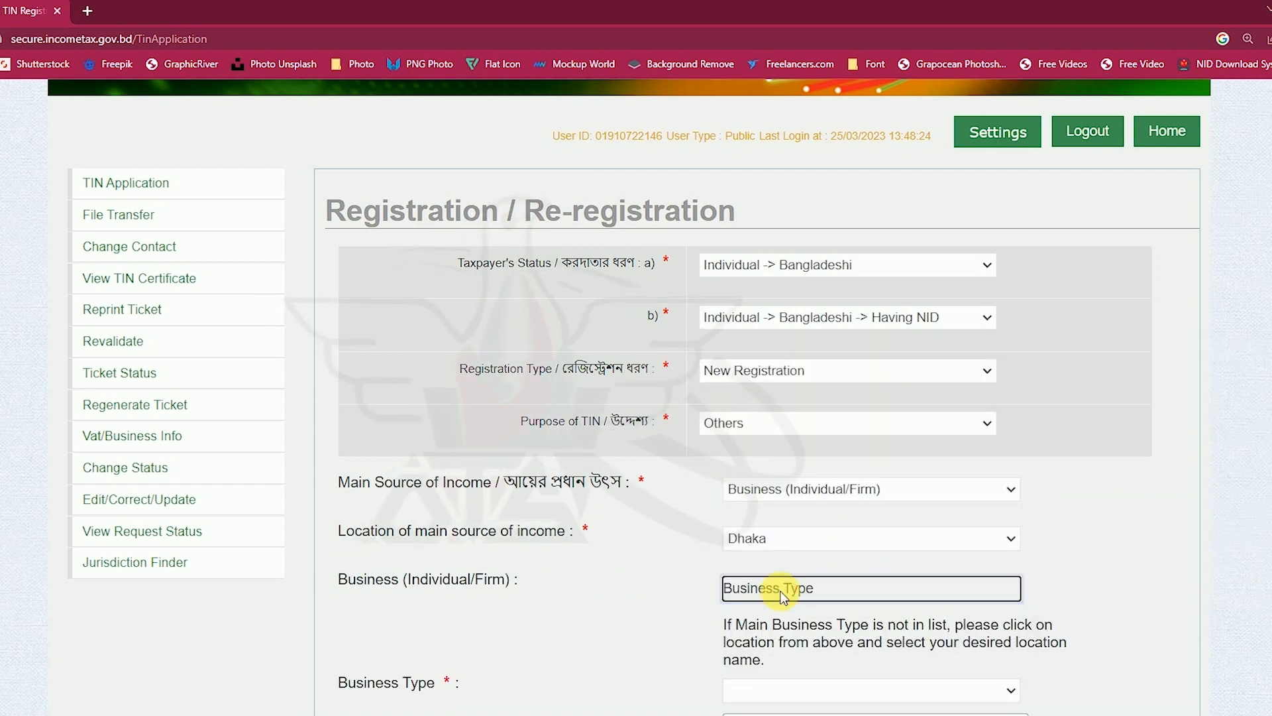
click(758, 689)
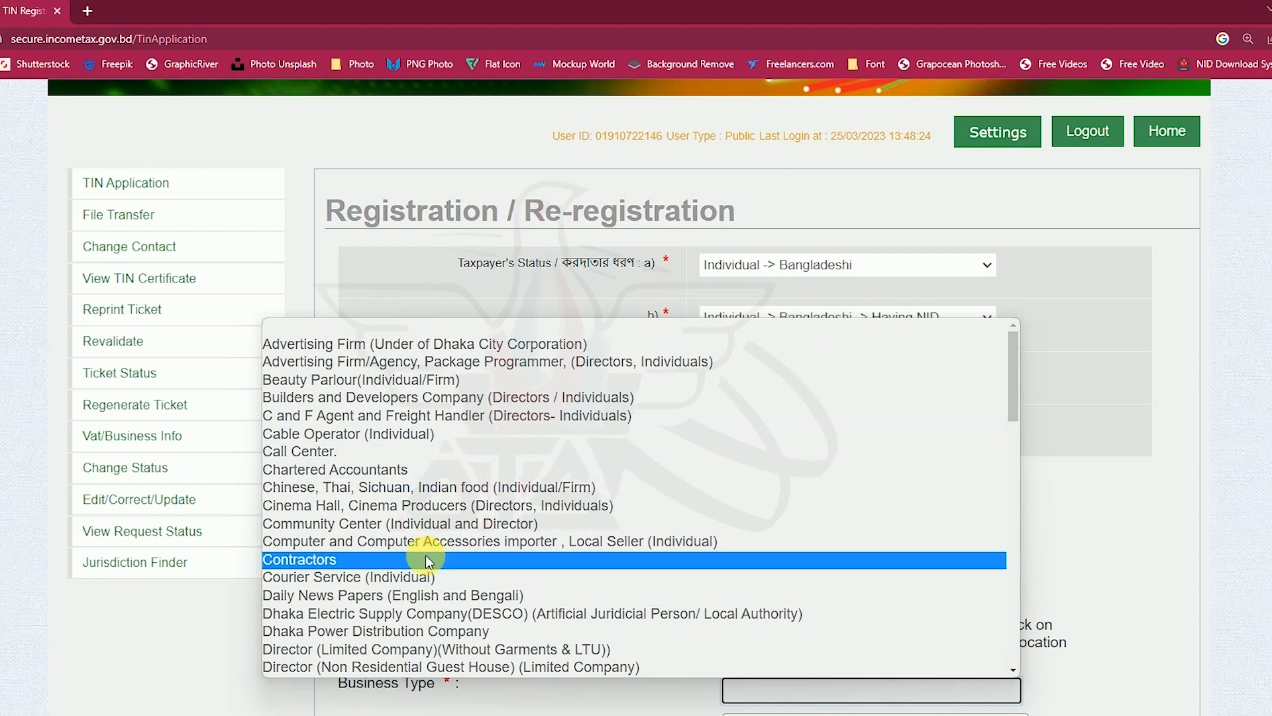
scroll(424, 555, down, 12)
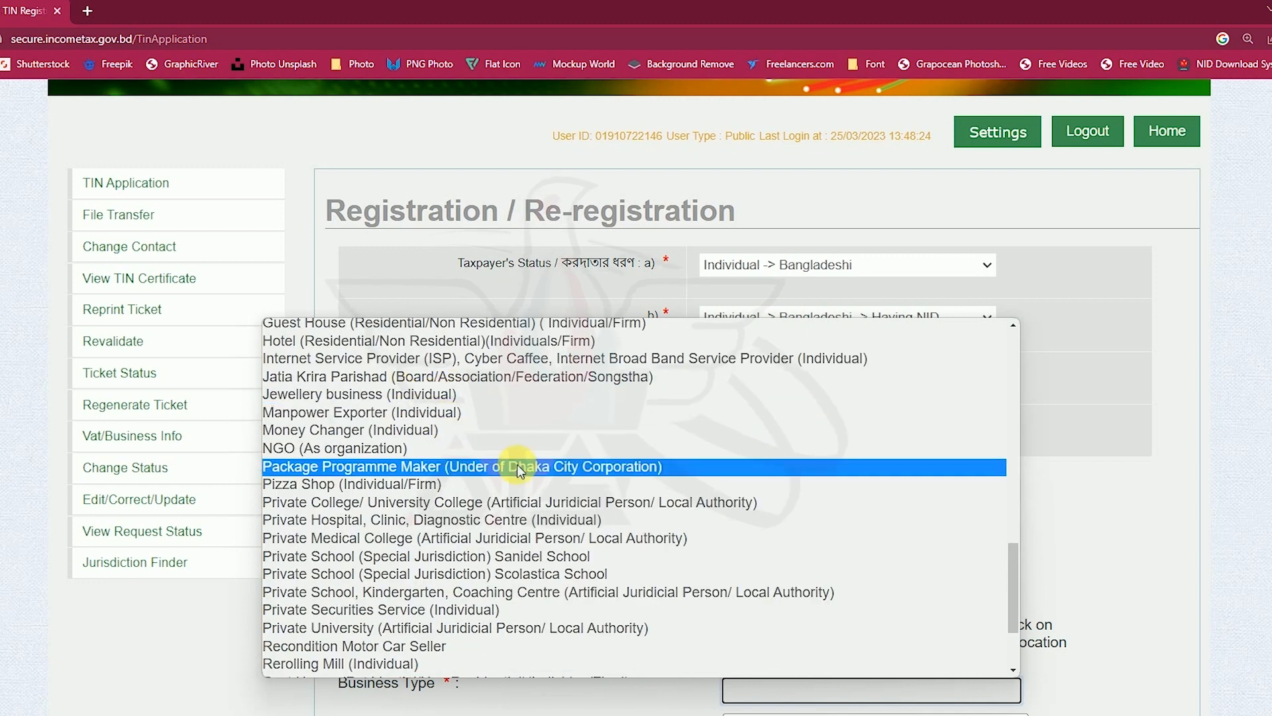
scroll(411, 606, down, 2)
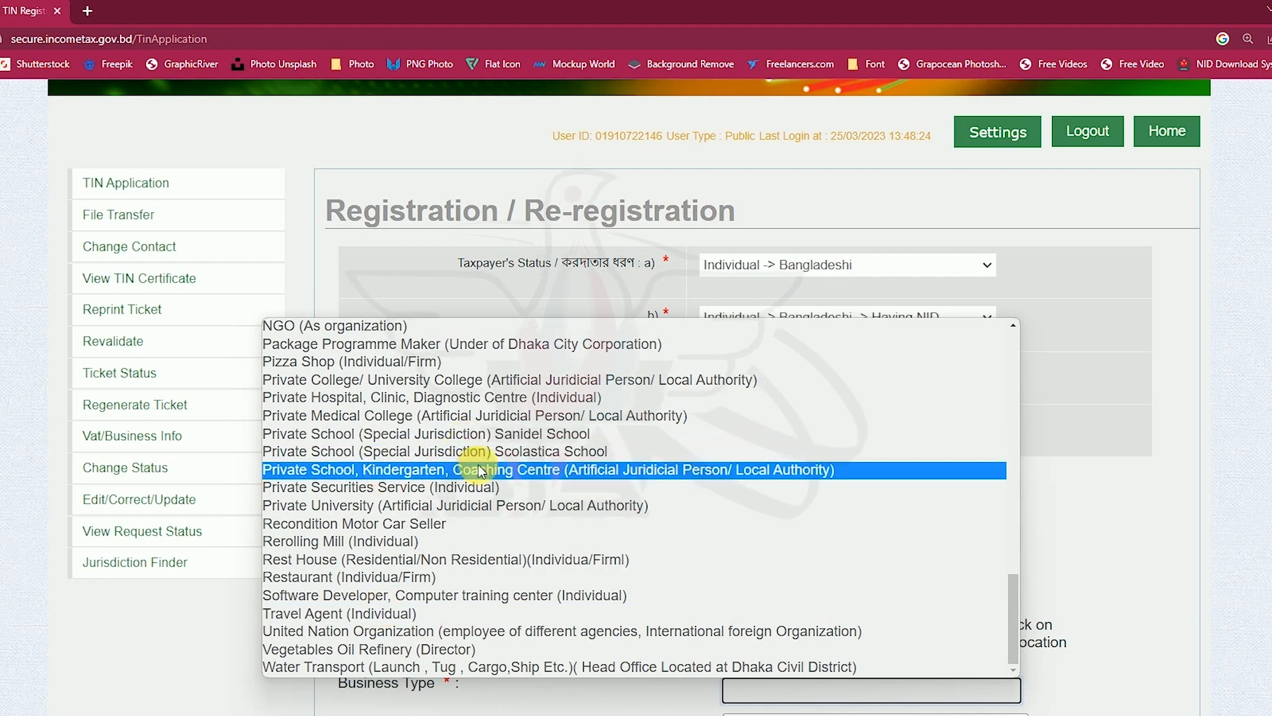
scroll(727, 510, up, 1)
scroll(726, 510, up, 8)
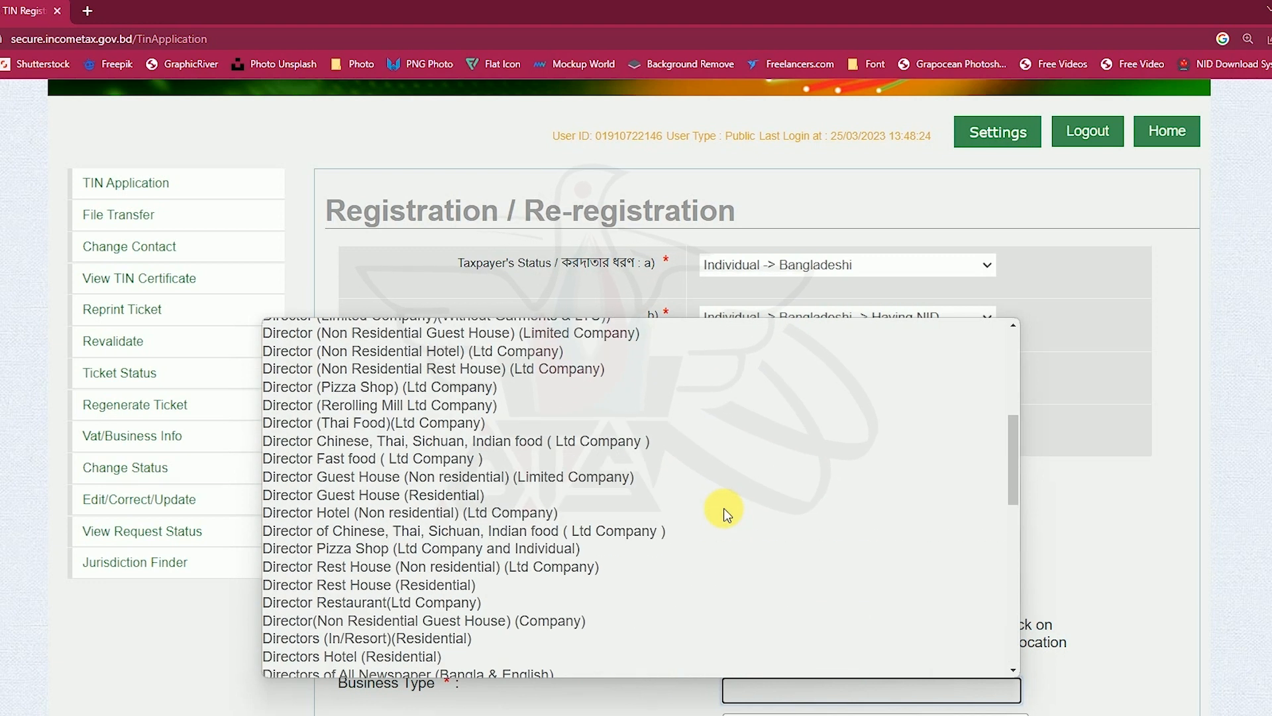
scroll(726, 510, up, 5)
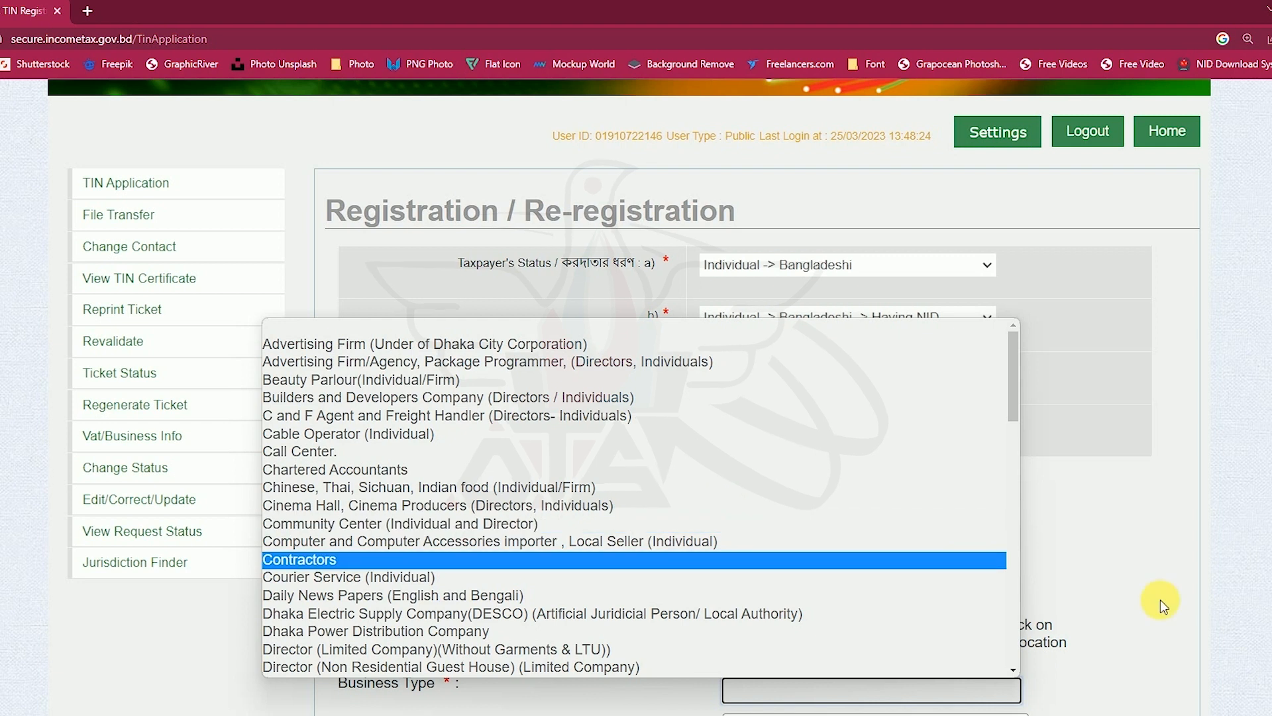
scroll(666, 546, down, 15)
click(811, 687)
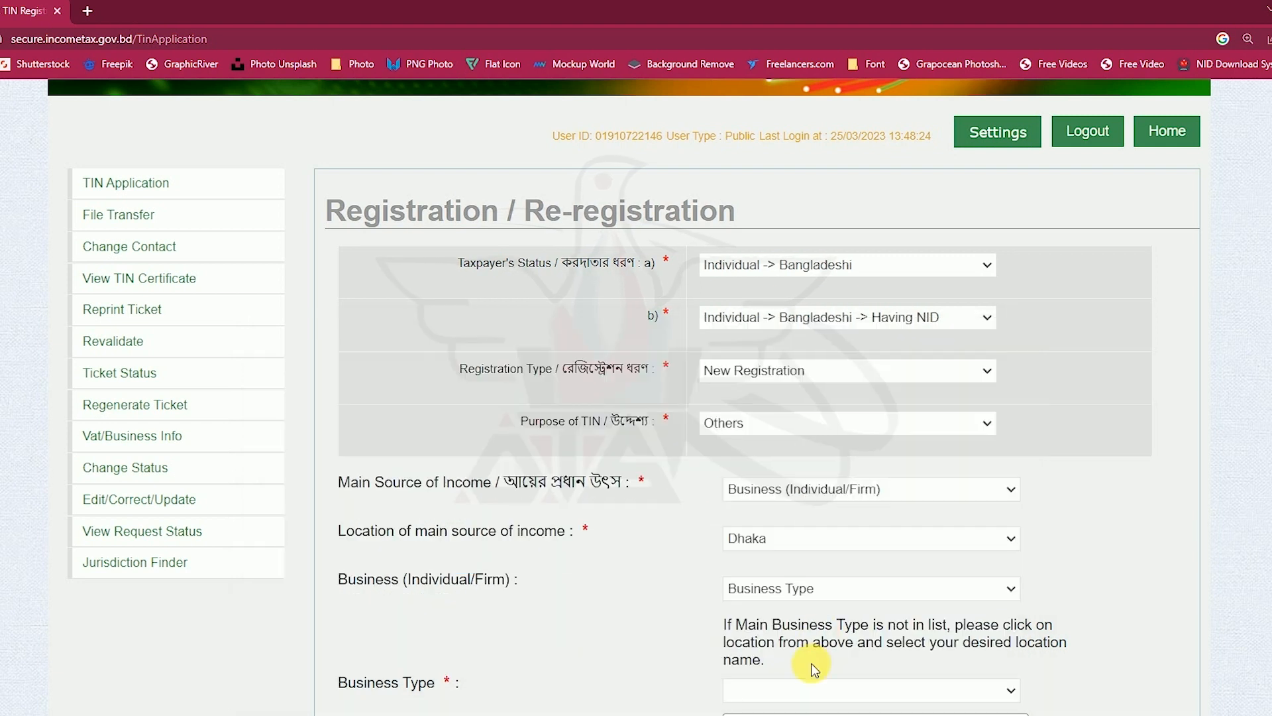
Keep Business Type in the business field and browse business locations without choosing
click(802, 589)
click(775, 611)
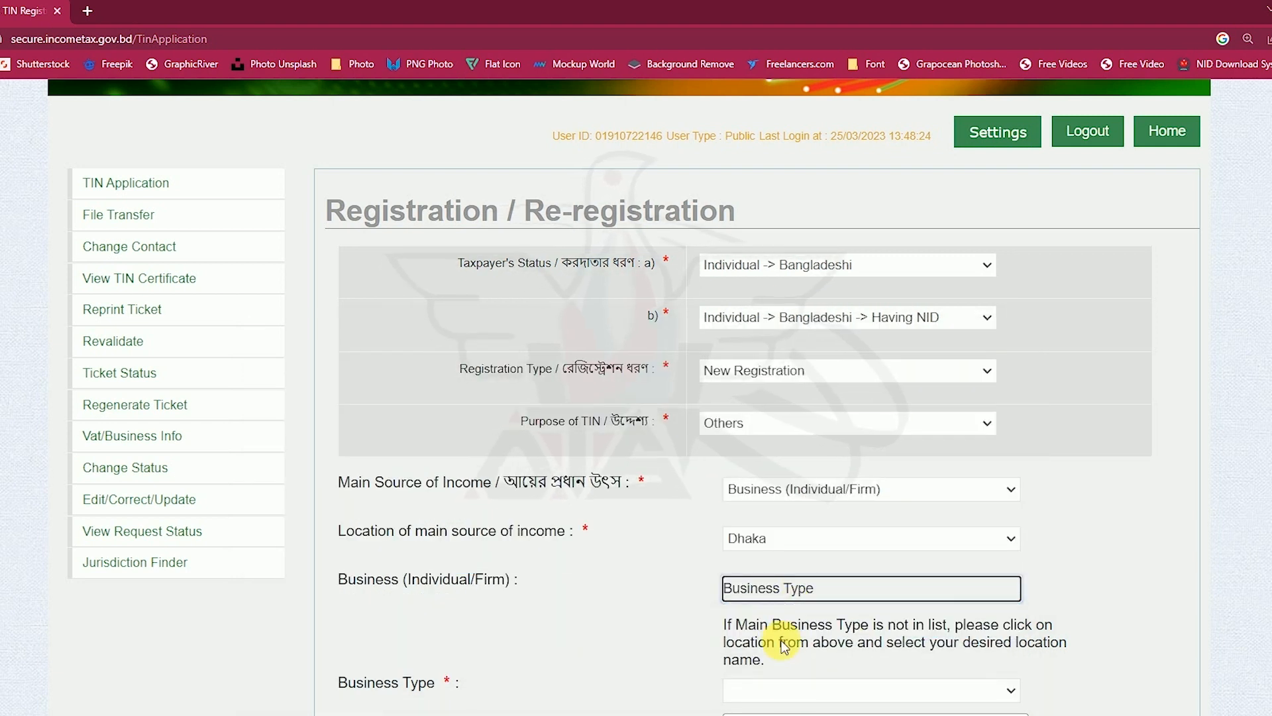
click(787, 701)
scroll(603, 518, down, 20)
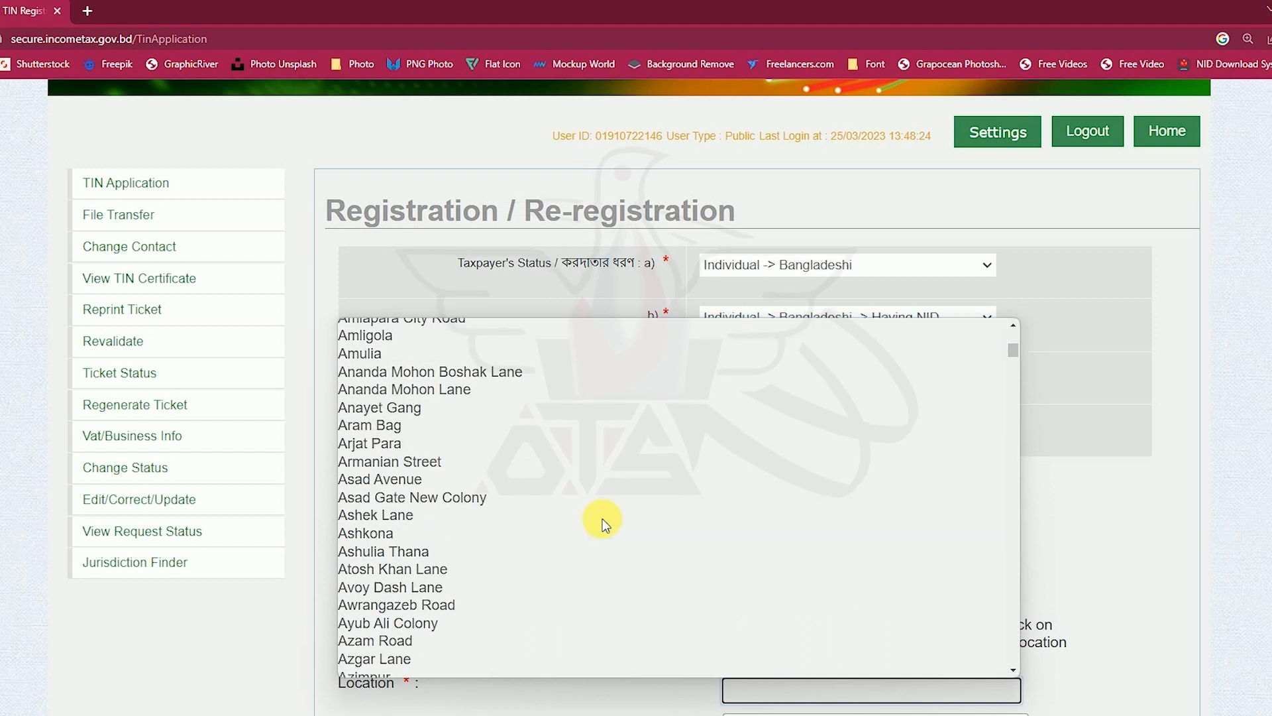
scroll(599, 520, up, 20)
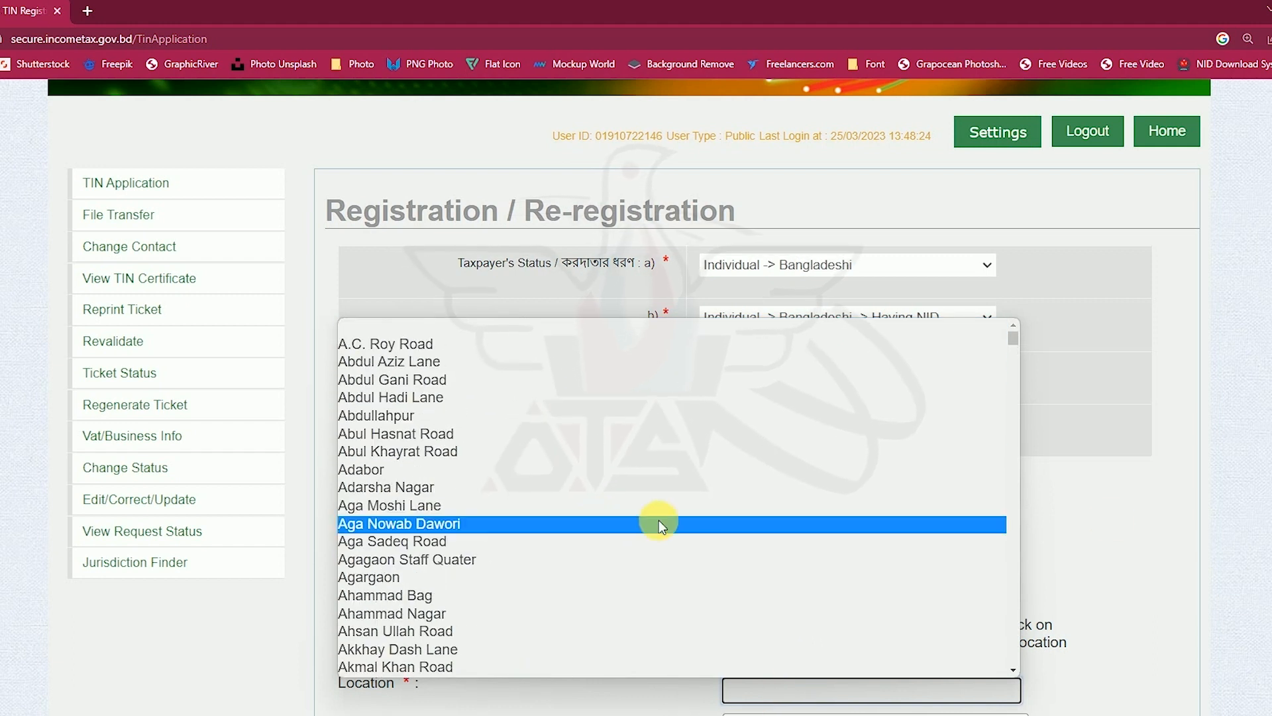
click(1133, 523)
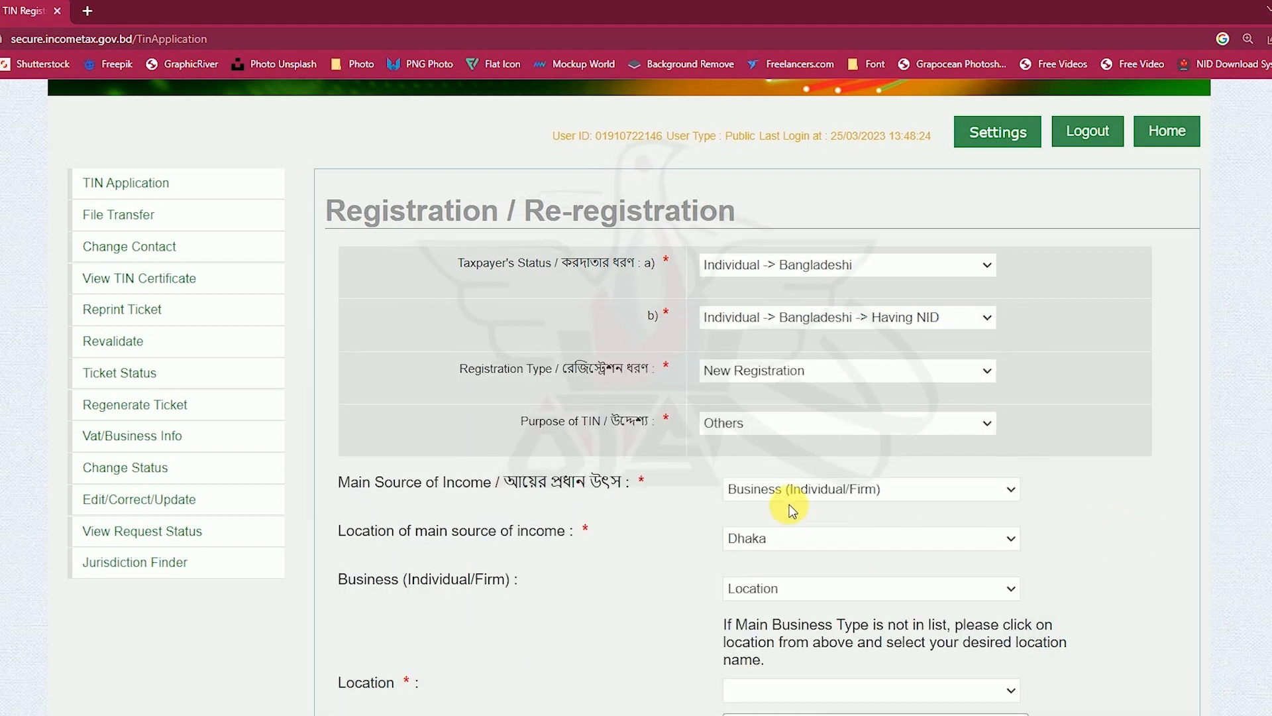
Set main income source to Others, income location Dhaka, and Location to Meradia
click(799, 489)
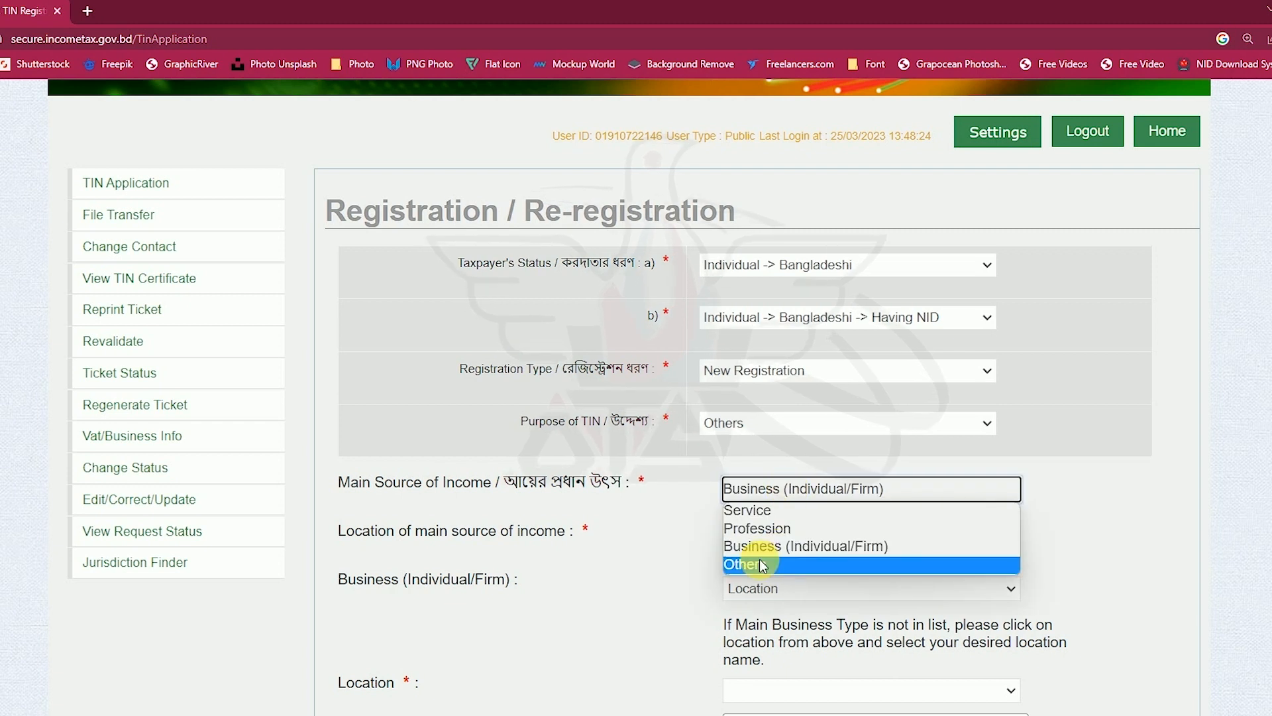
click(763, 566)
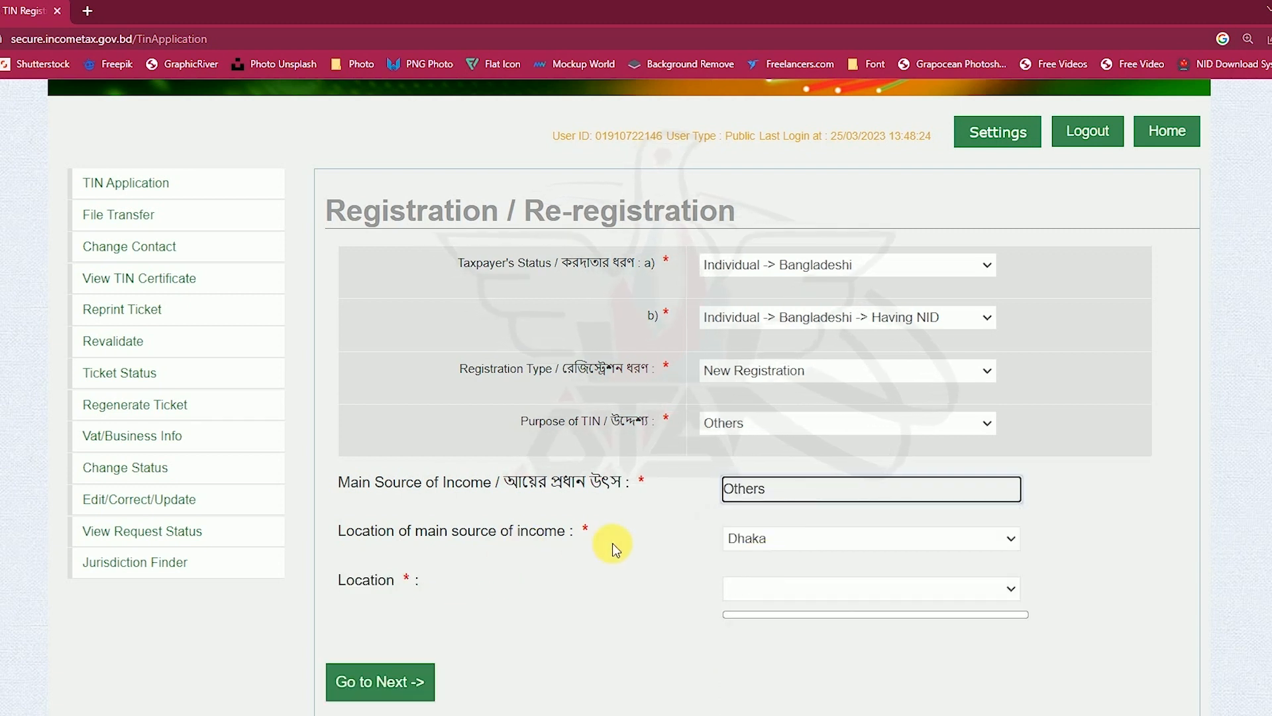
click(787, 549)
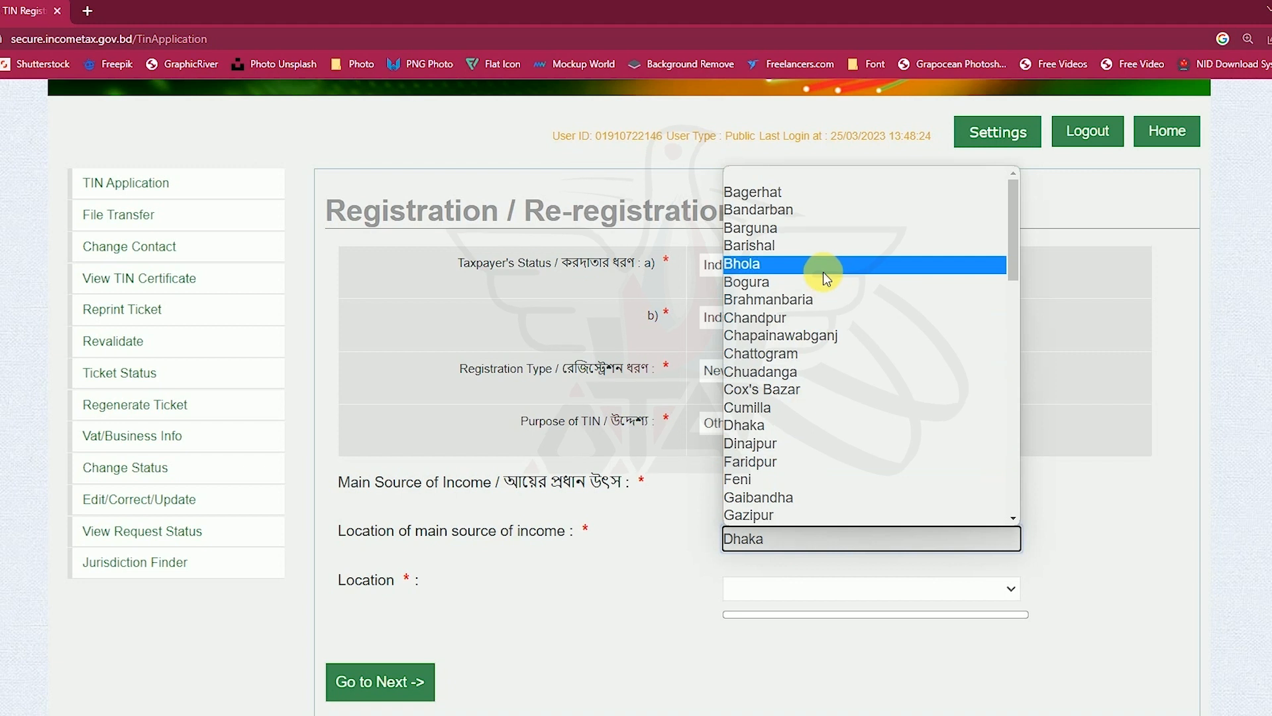
click(787, 426)
click(777, 592)
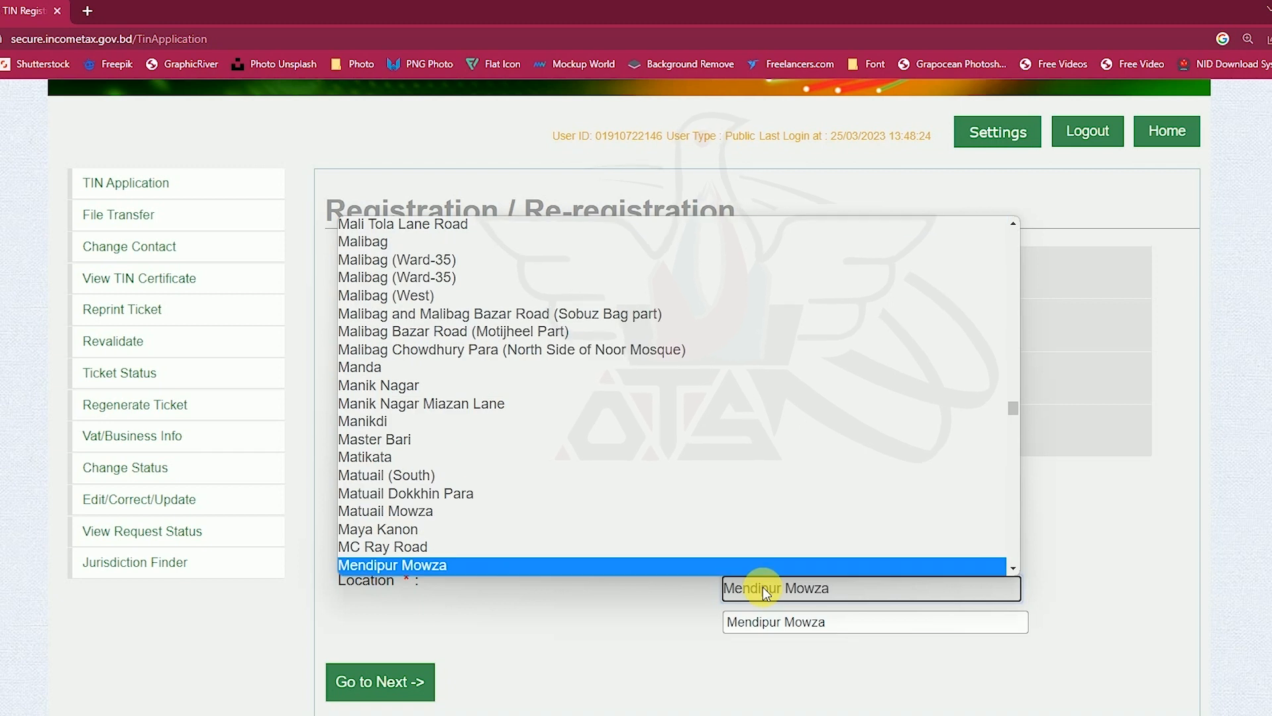
key(Down)
key(Return)
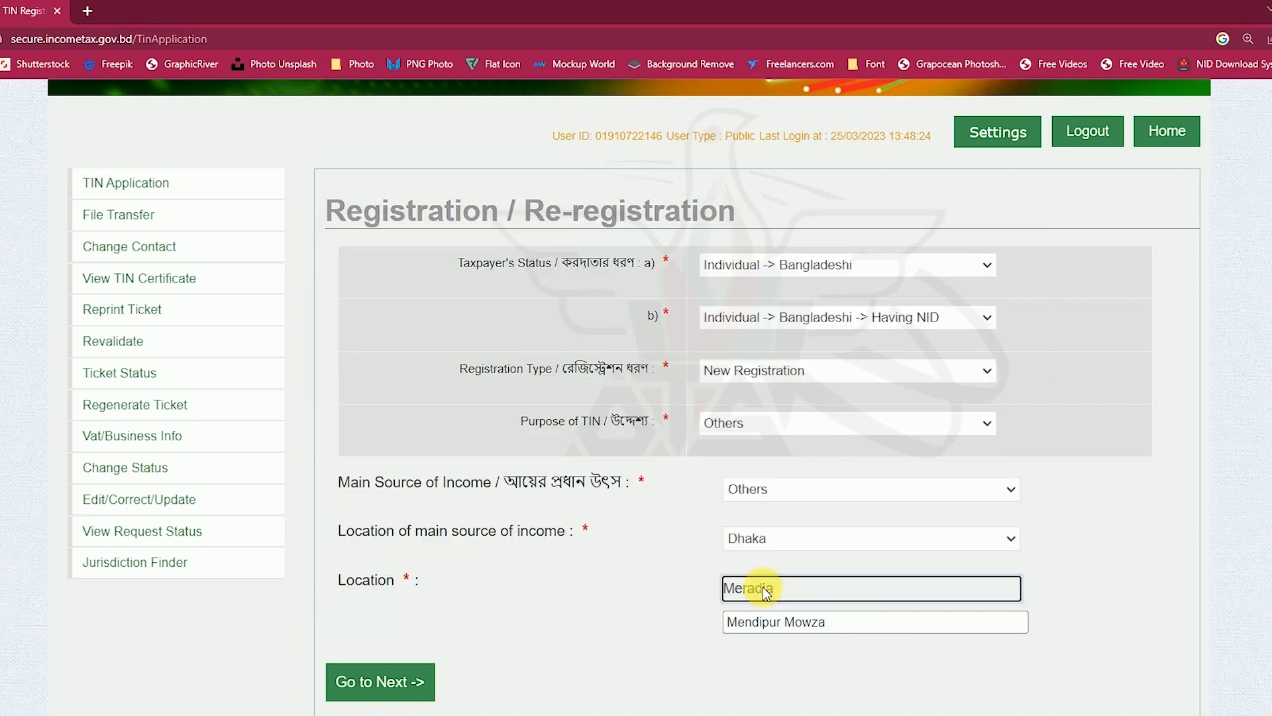
click(868, 490)
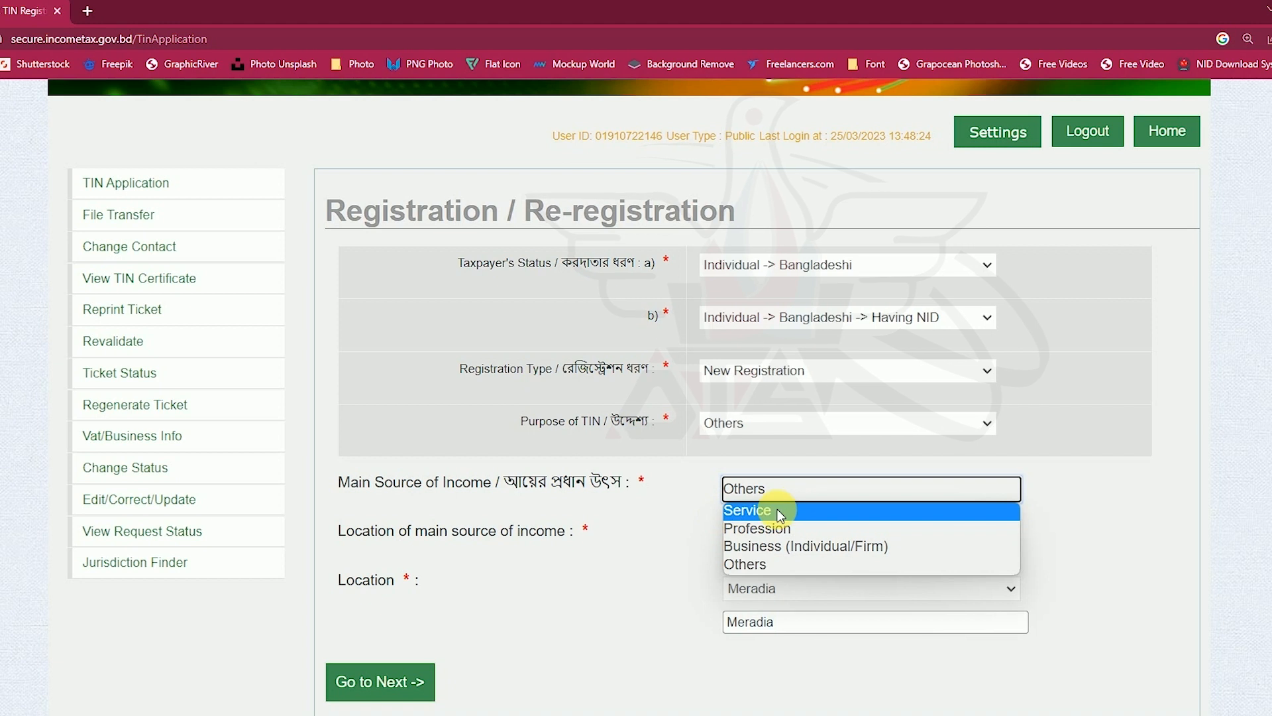
click(1120, 516)
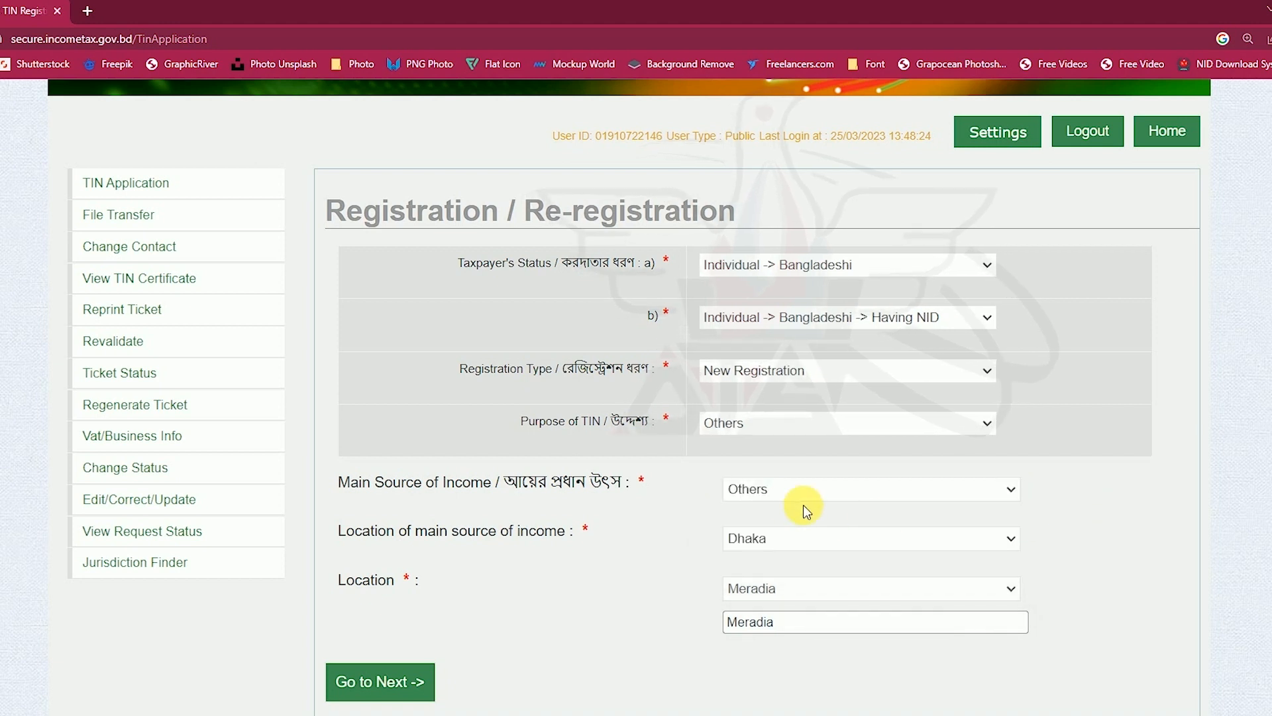
click(763, 489)
click(751, 562)
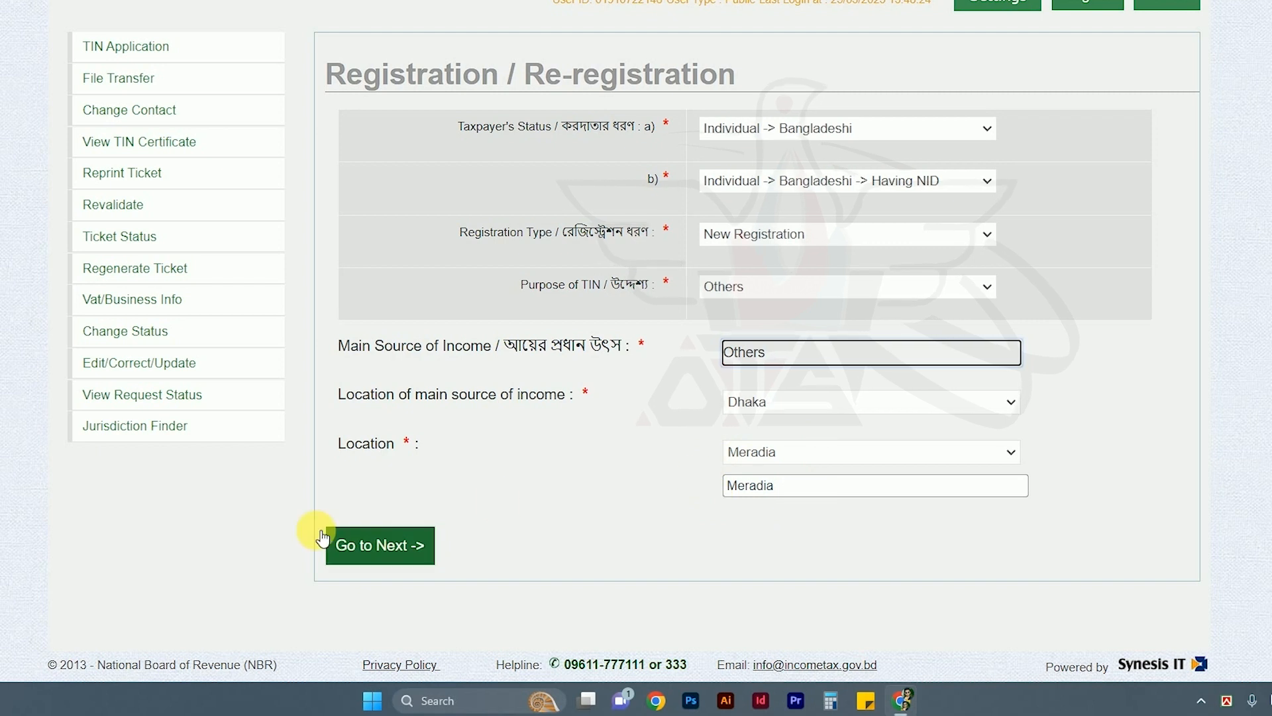
In Basic Information, enter the taxpayer's full name, gender Male, and the national ID number
click(349, 548)
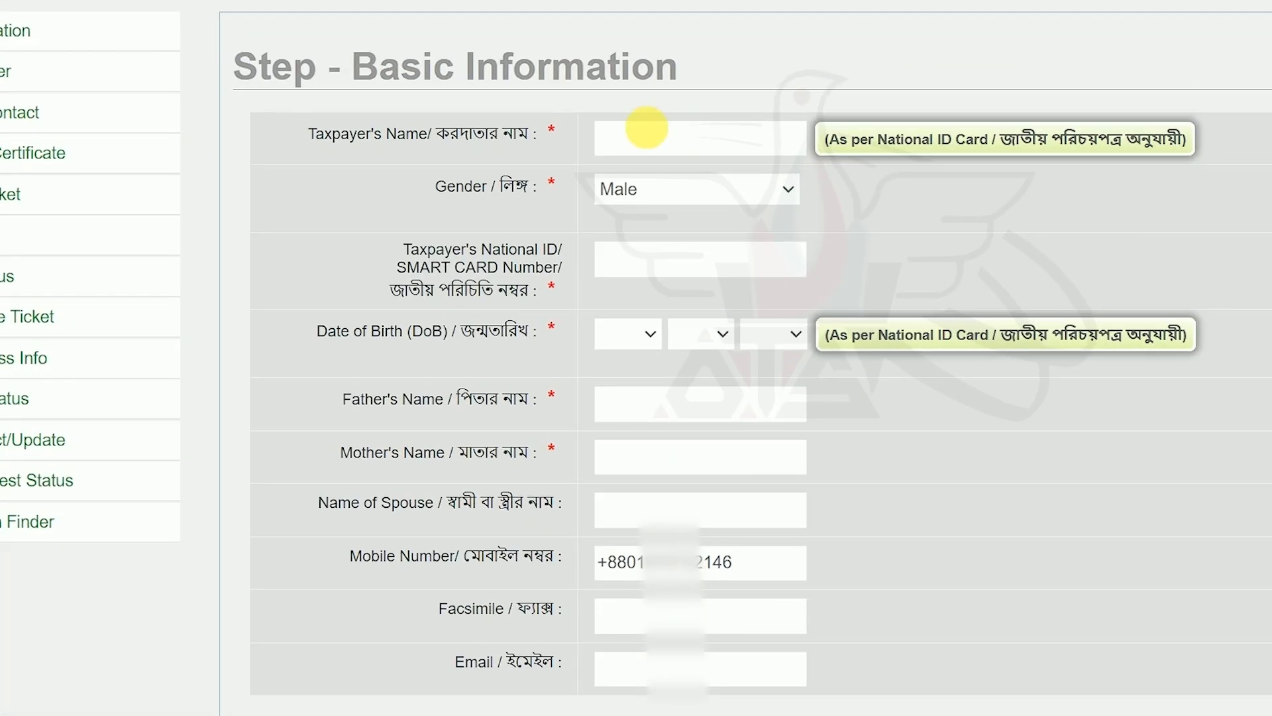
click(646, 129)
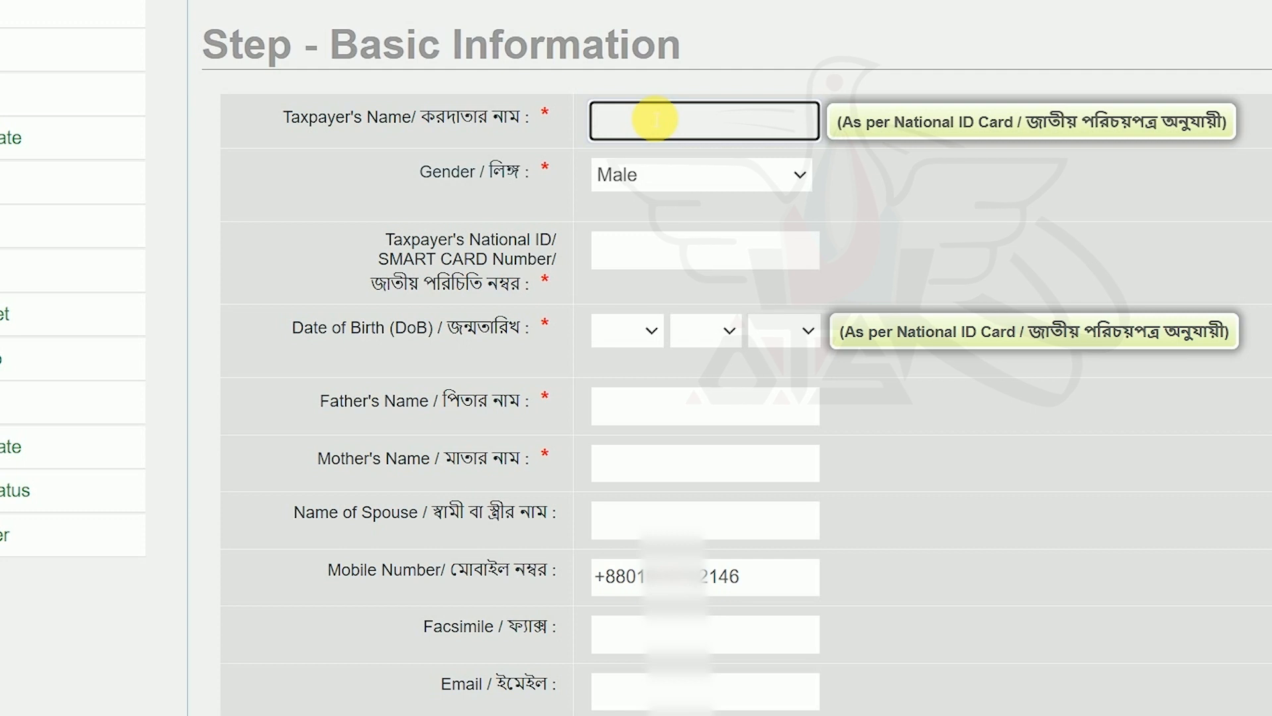
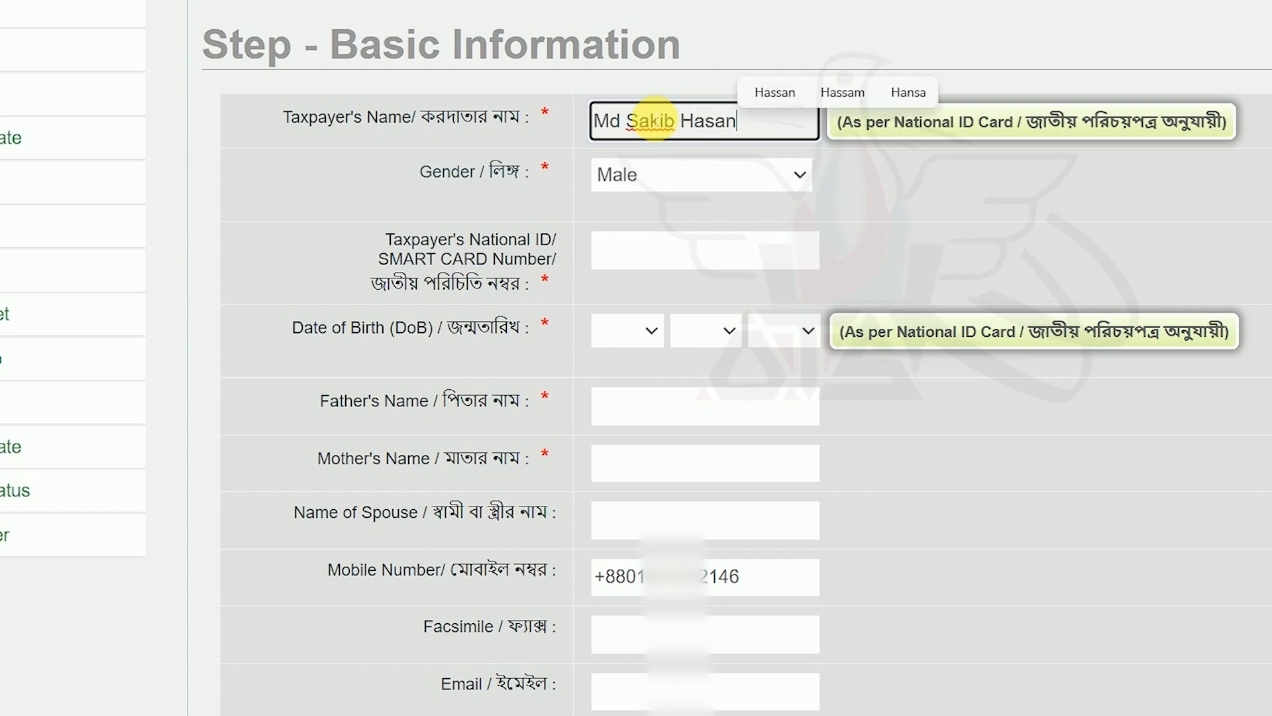
click(702, 175)
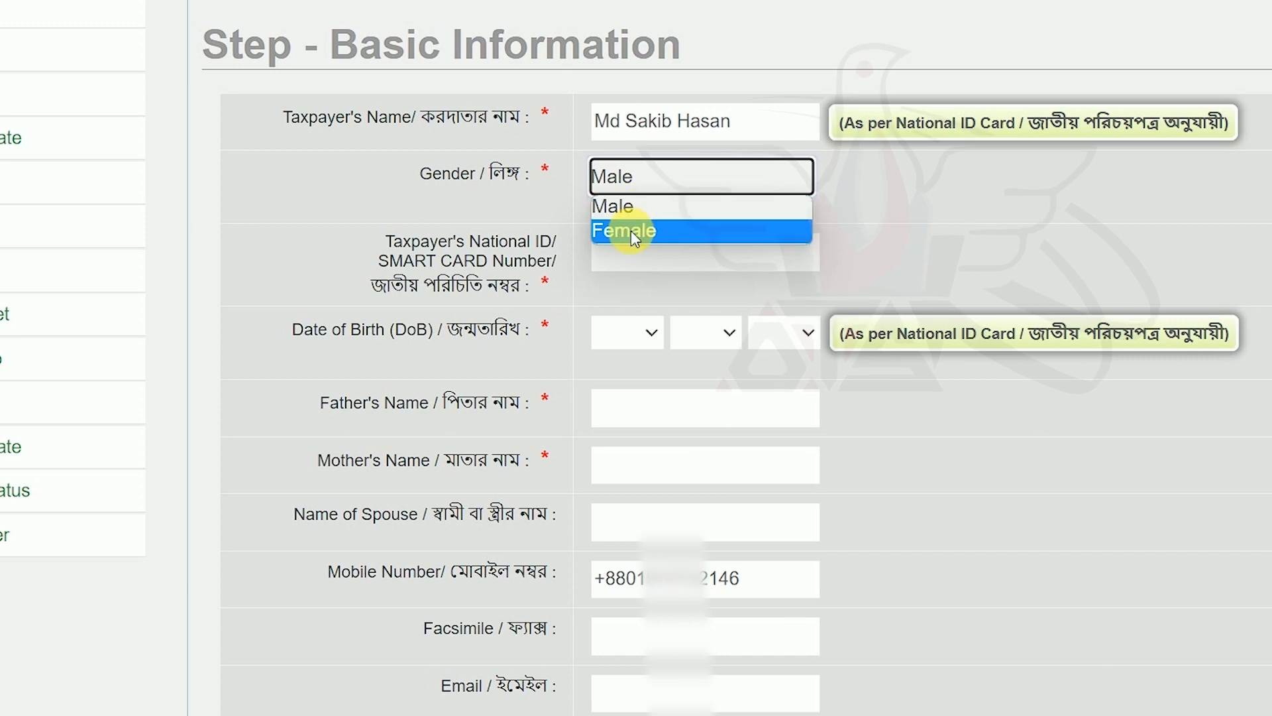
click(640, 180)
scroll(642, 193, down, 2)
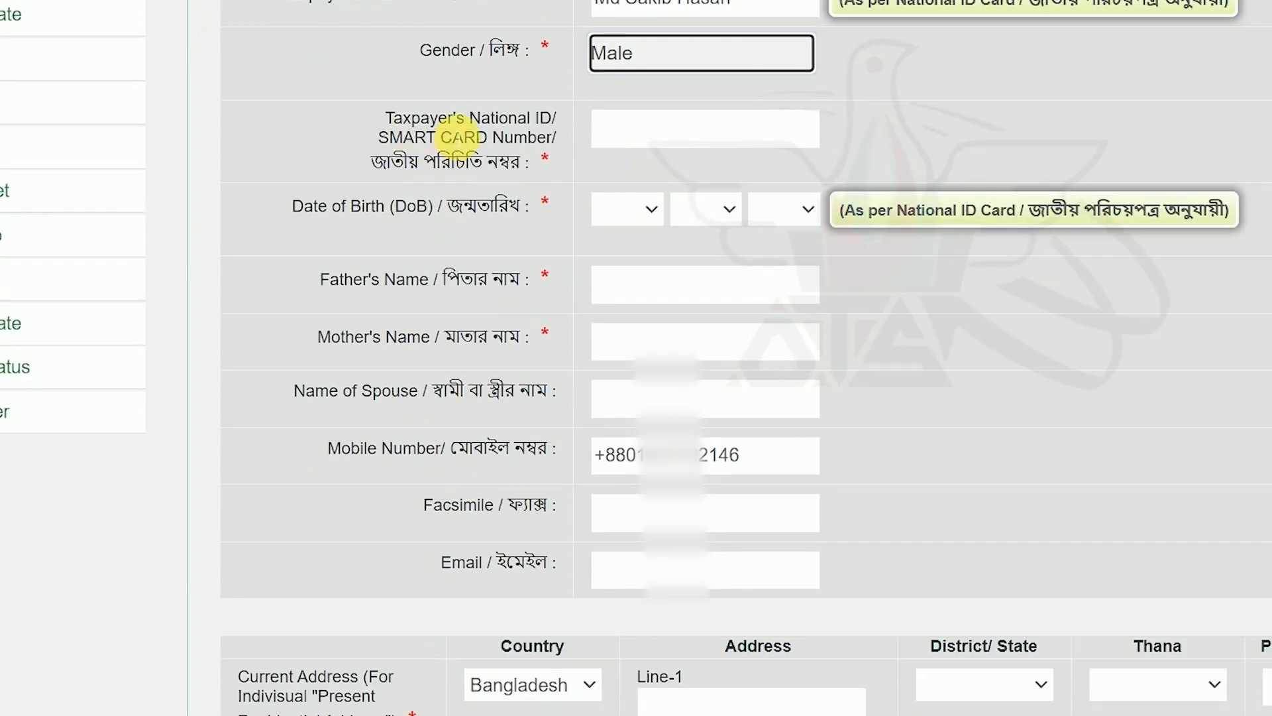
click(671, 139)
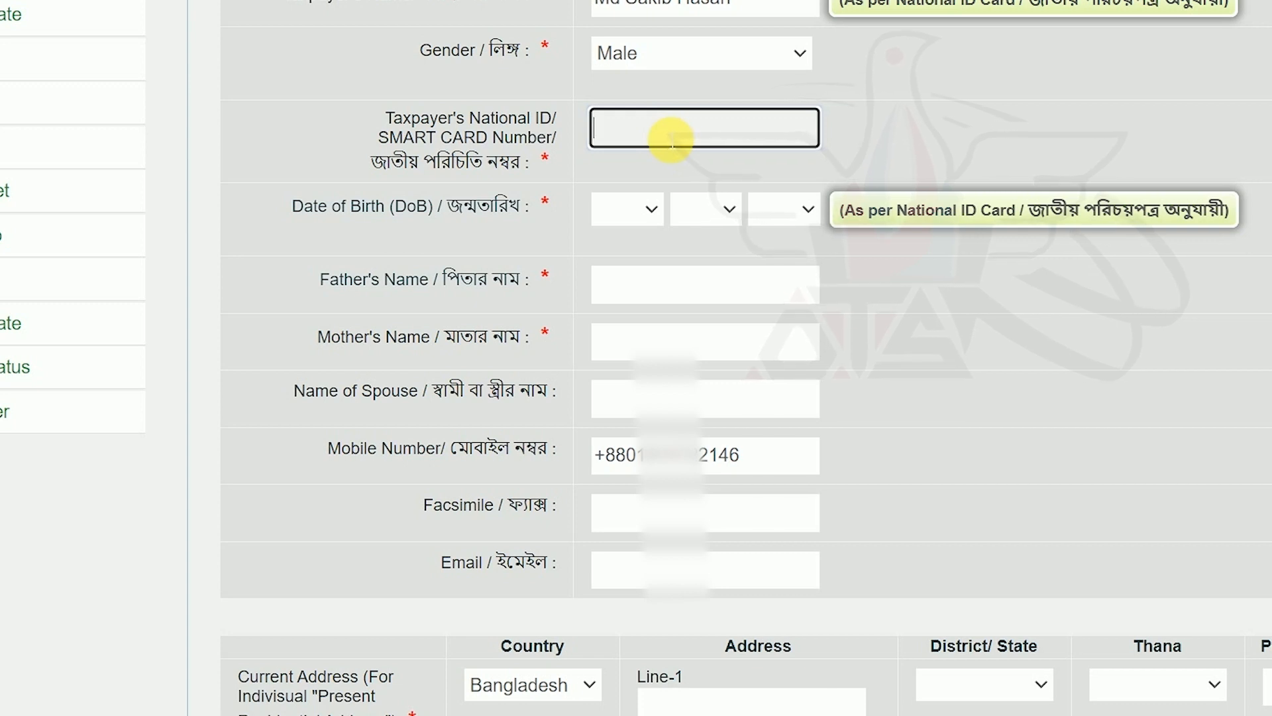
key(ctrl+v)
click(648, 209)
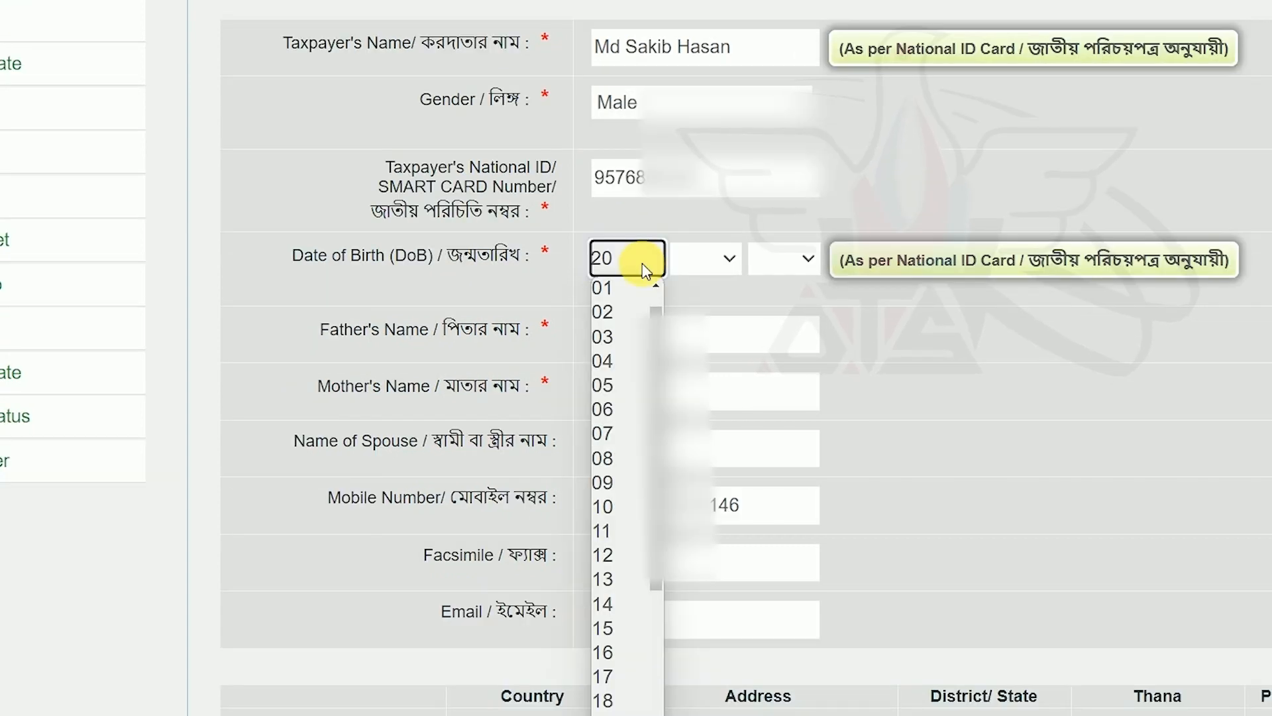
scroll(607, 403, down, 3)
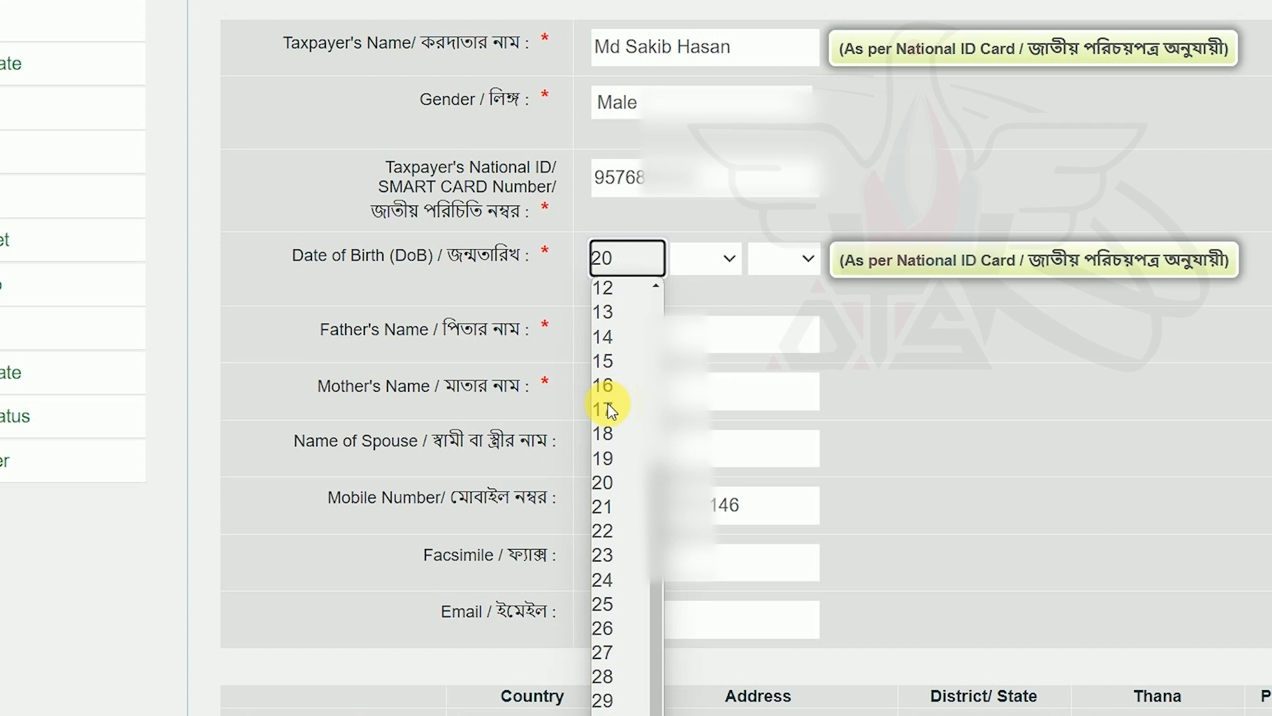
key(Escape)
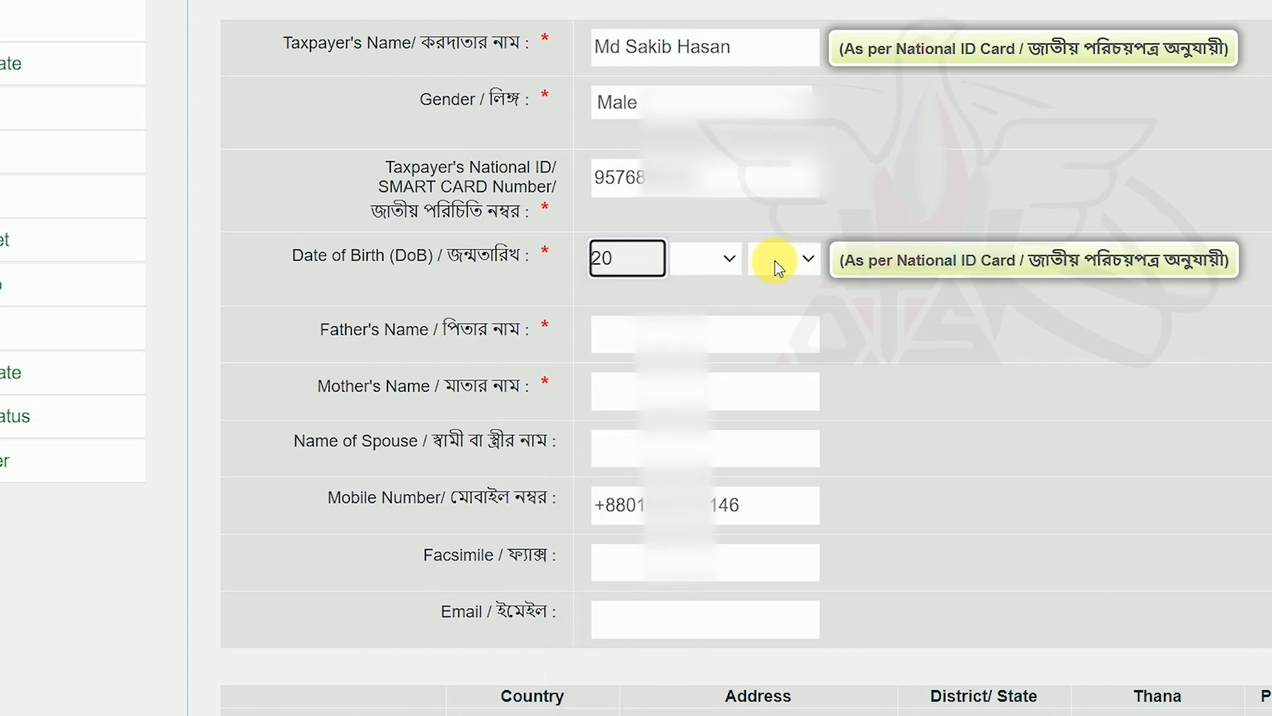
click(706, 257)
text(10)
key(Return)
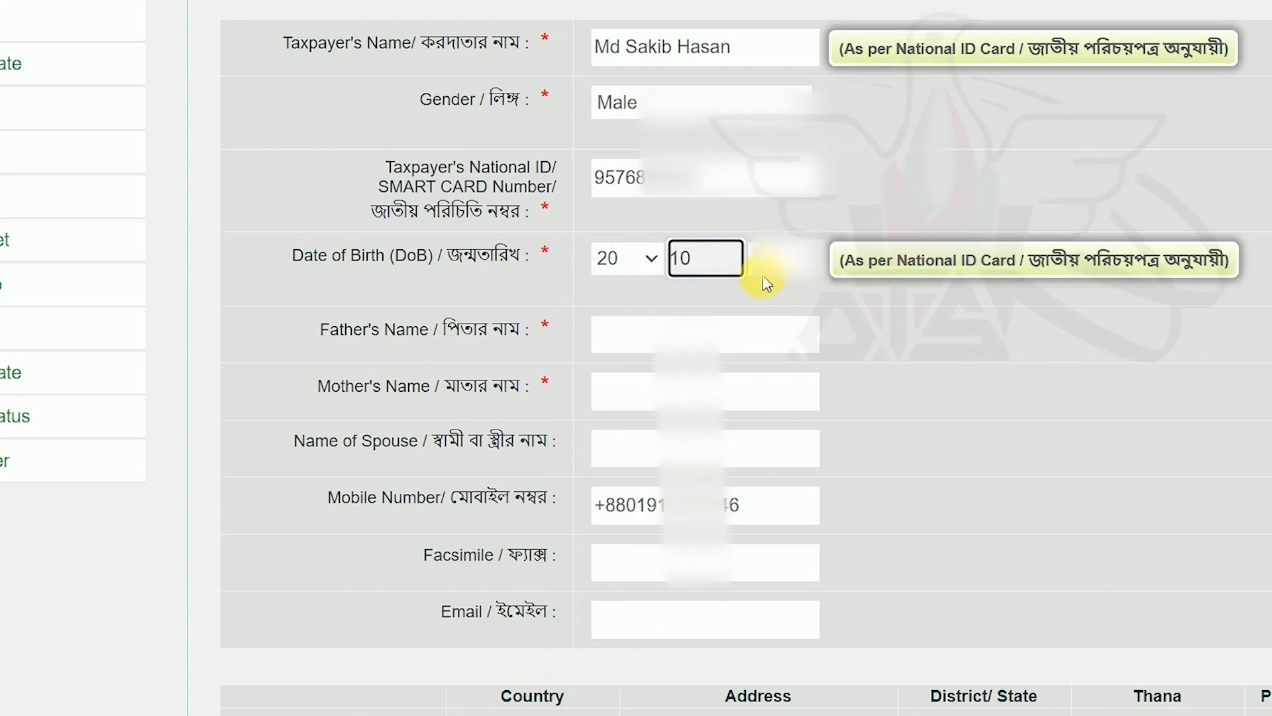
click(762, 273)
text(1991)
key(Return)
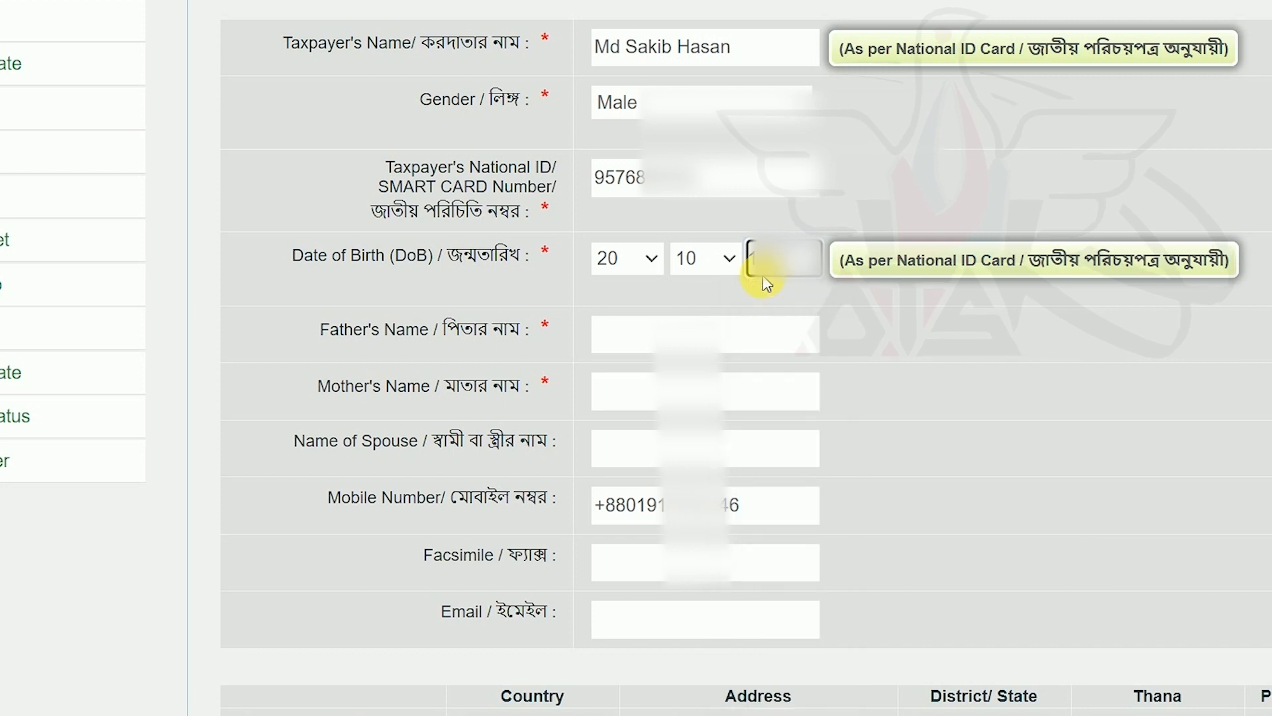
Enter the father's and mother's full names
click(640, 342)
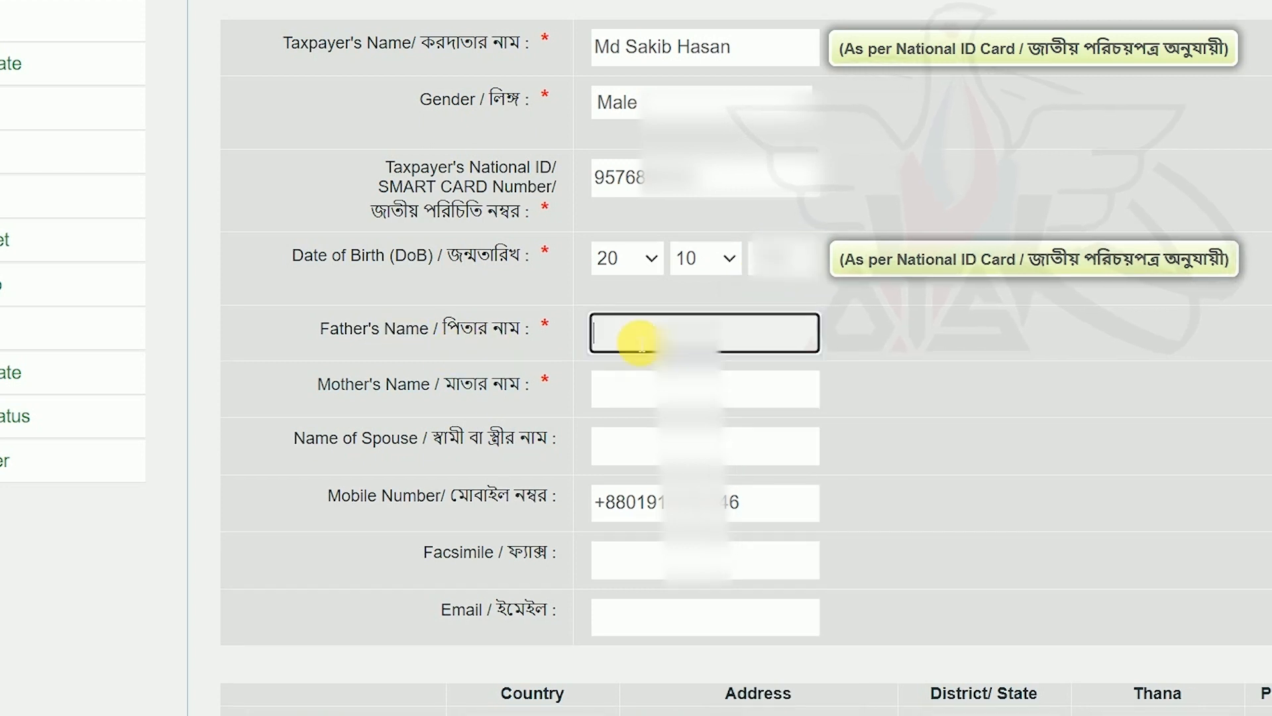
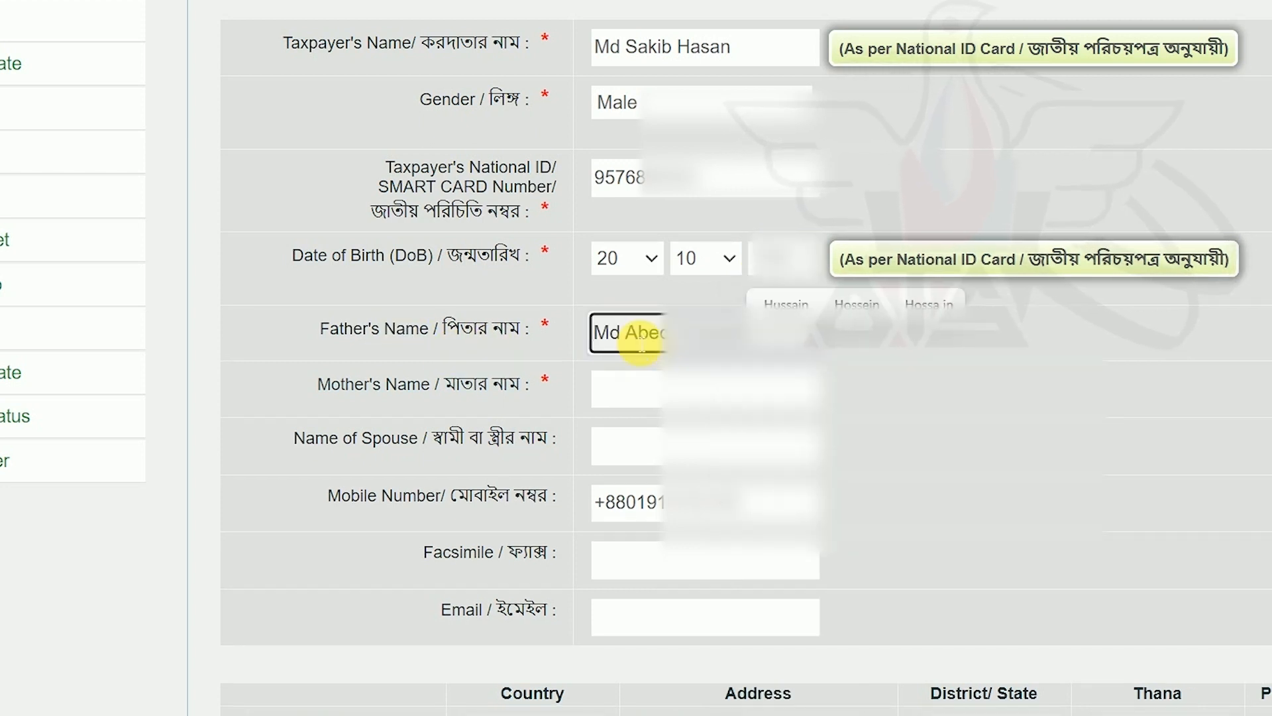
click(619, 394)
text(Mst Ano)
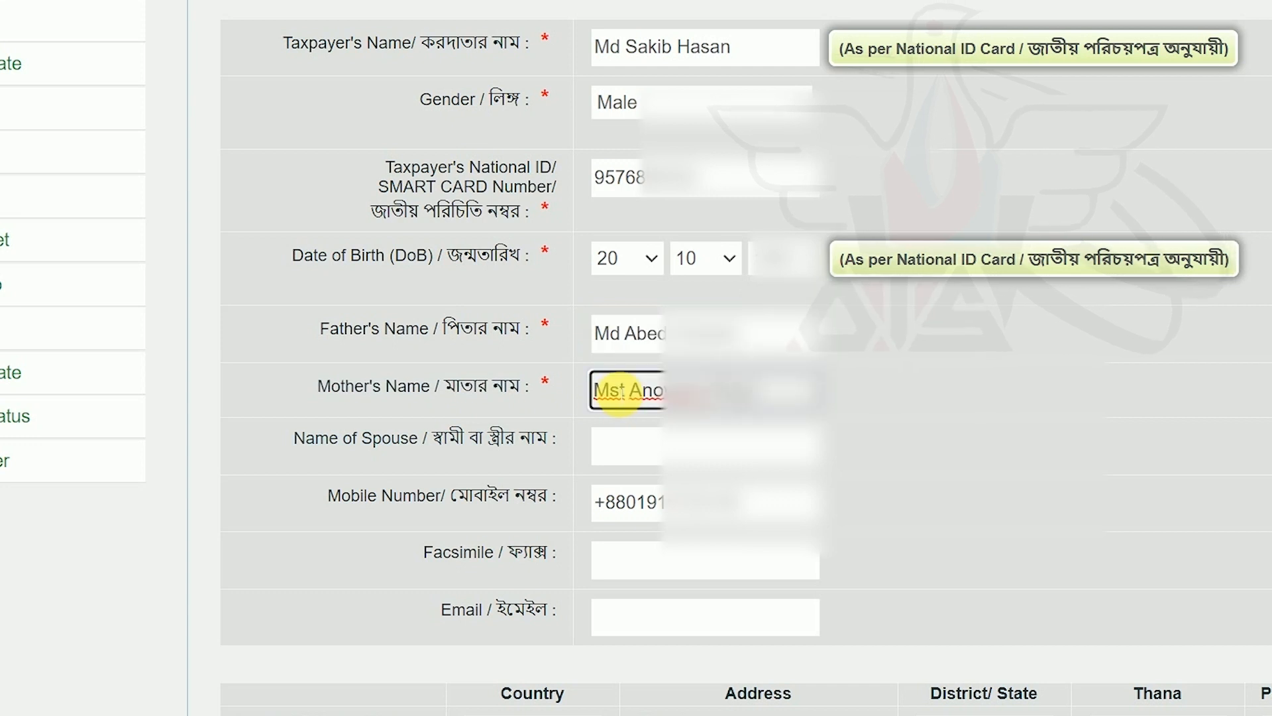
click(909, 399)
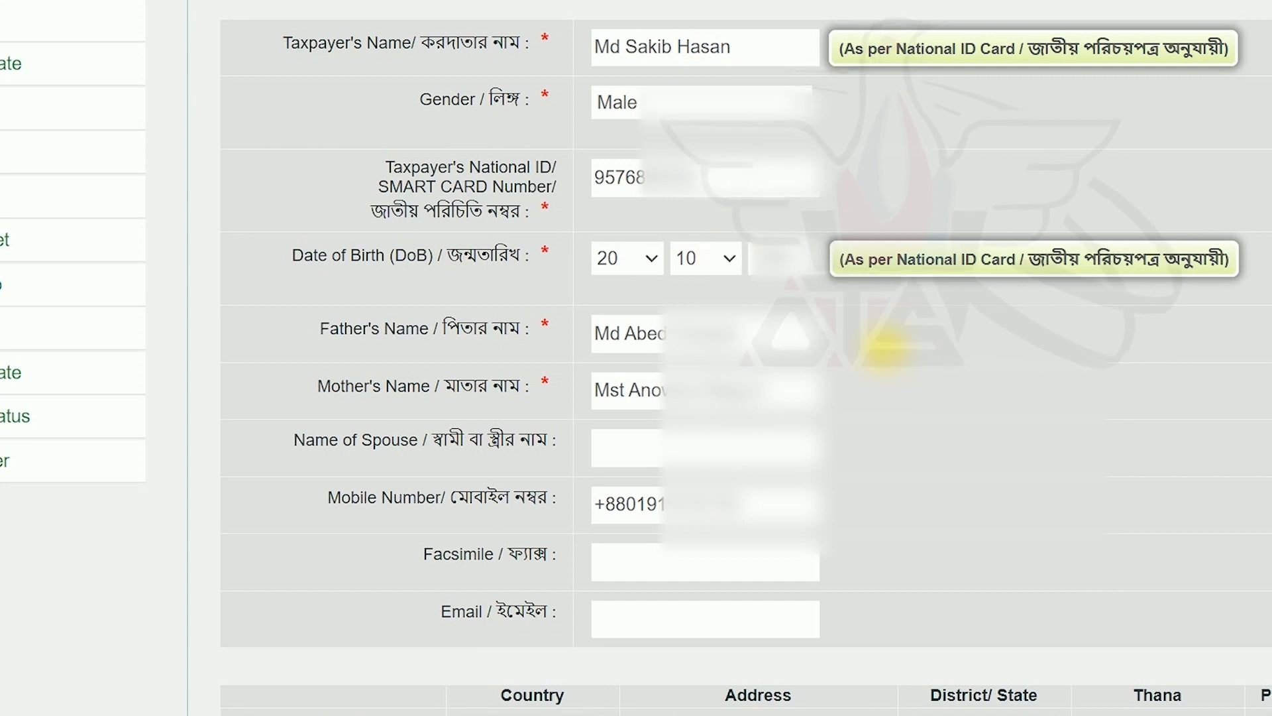
Fill the current address with district Dhaka, thana Khilgaon and its post code
scroll(884, 341, down, 3)
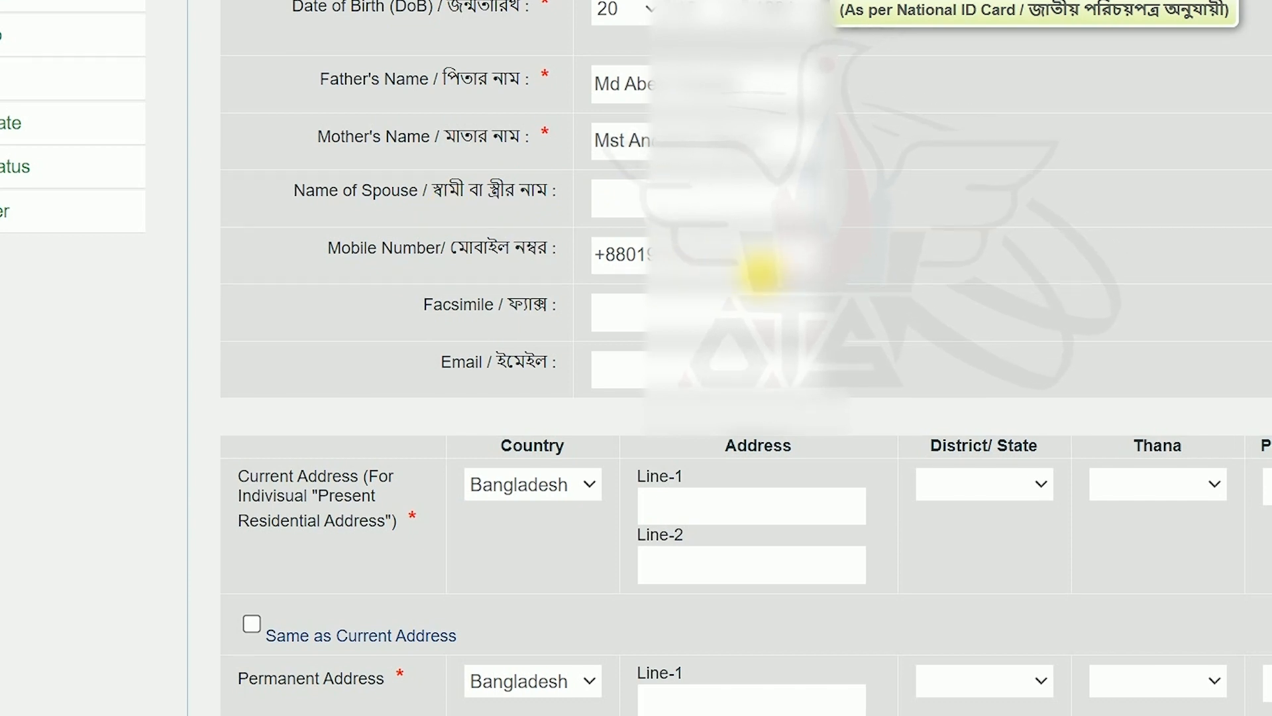
scroll(761, 273, down, 3)
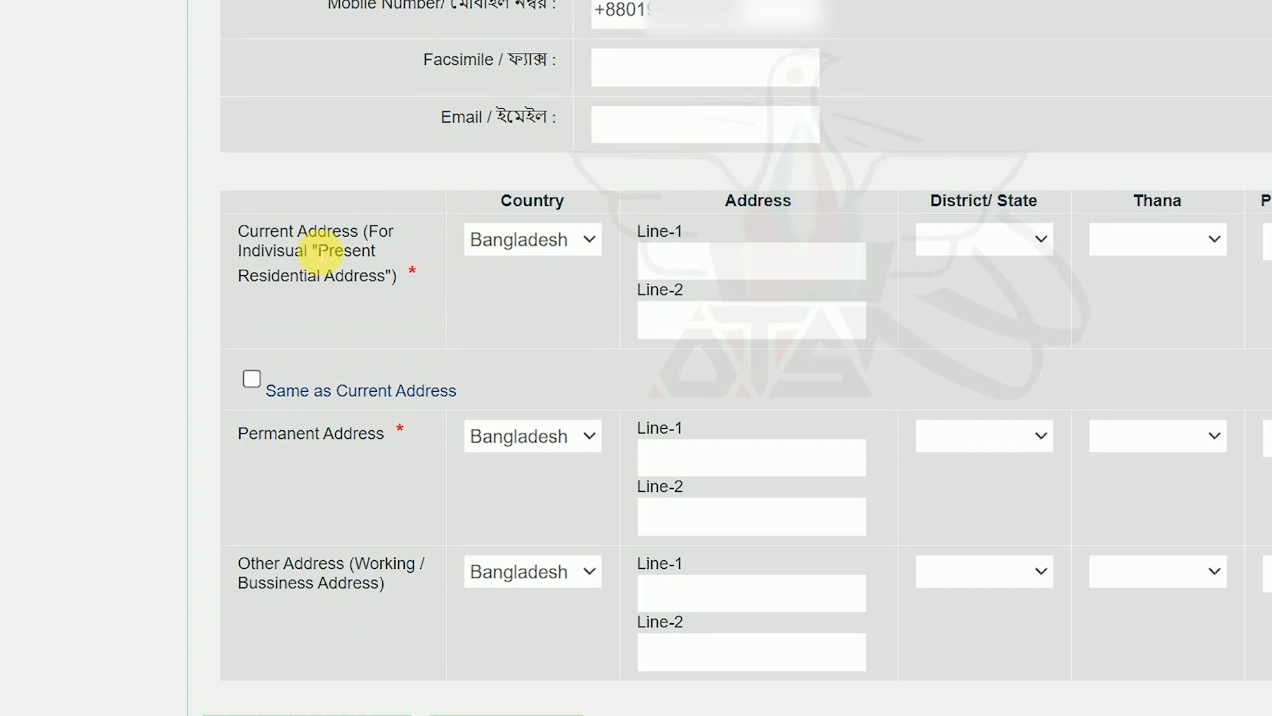
click(629, 261)
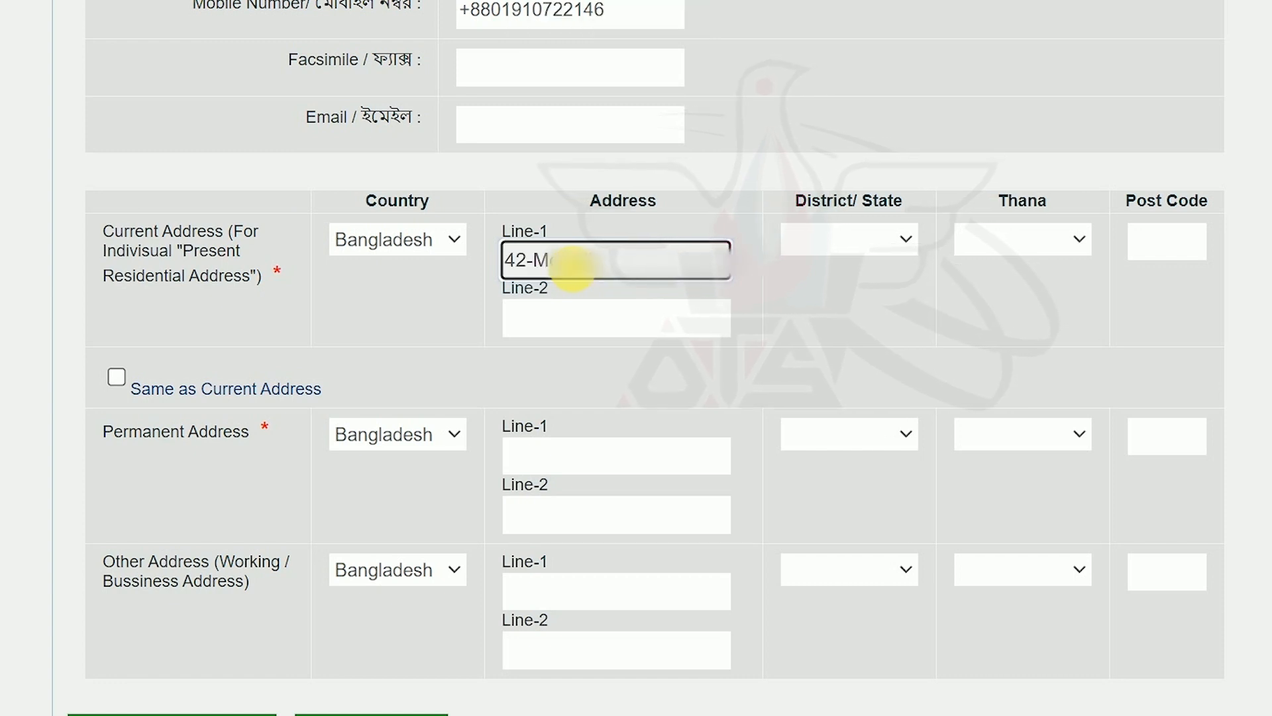
click(840, 236)
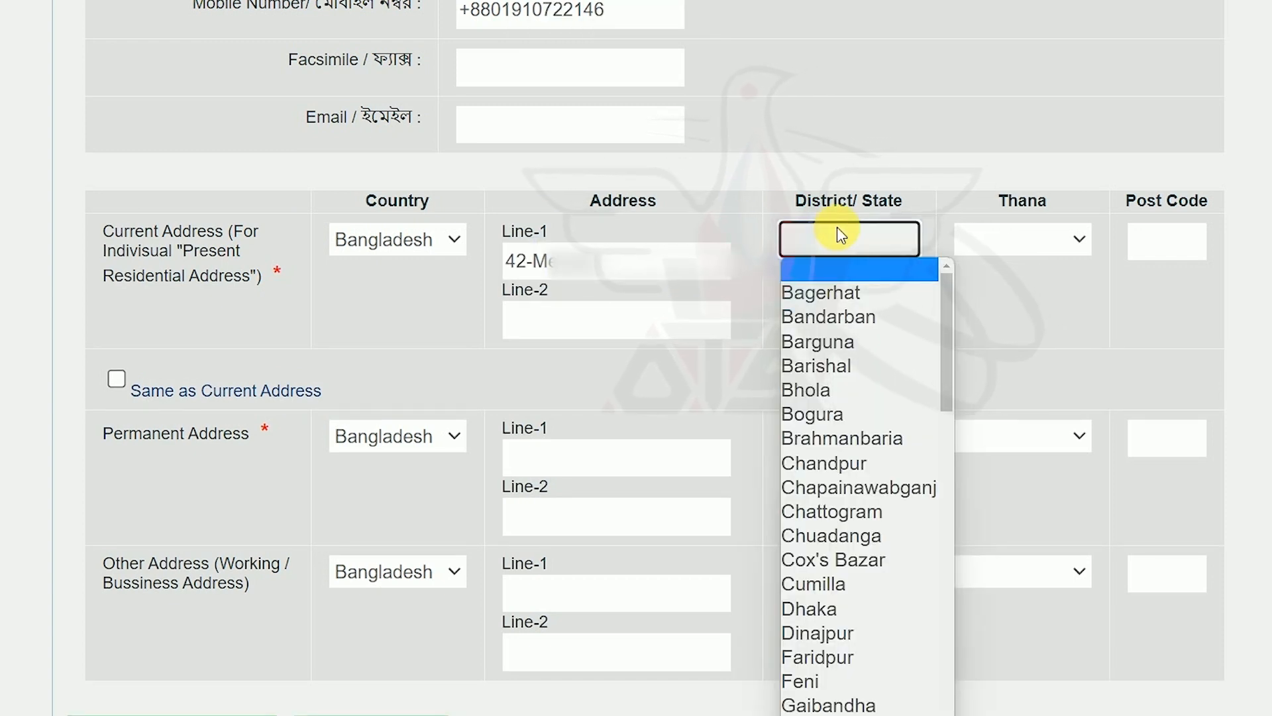
text(dhaka)
key(Return)
click(1002, 246)
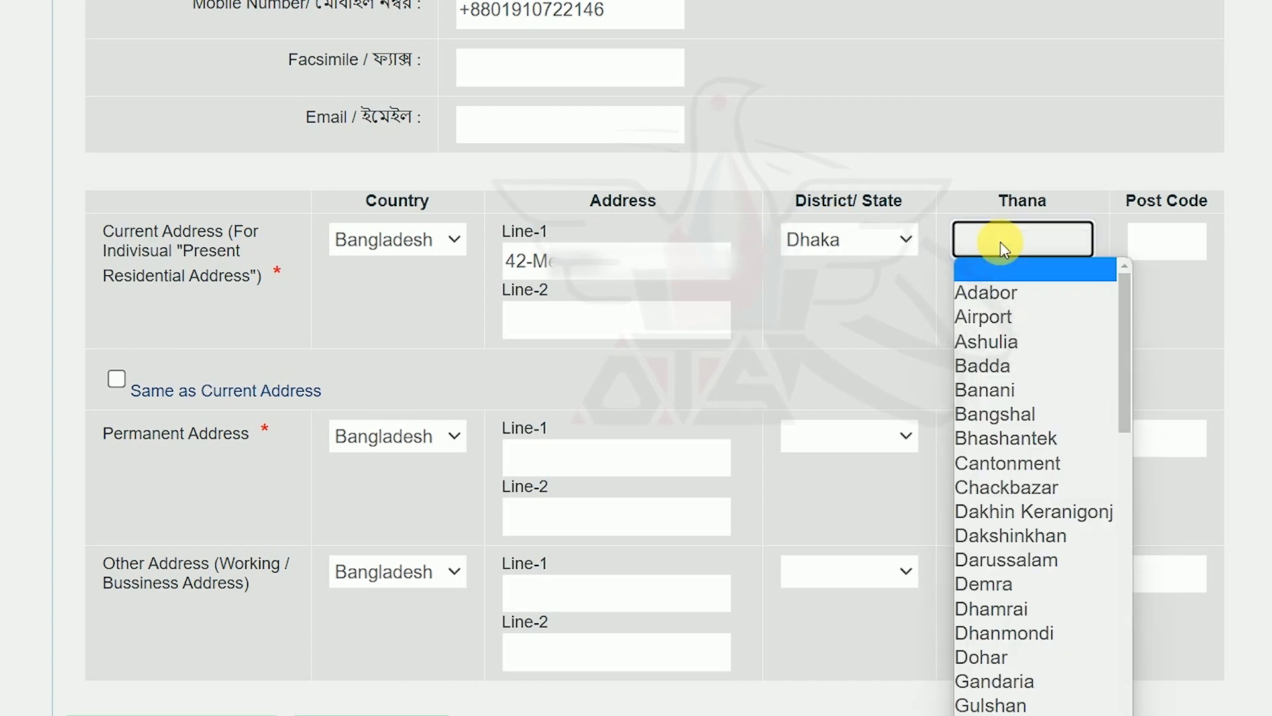
text(khilgaon)
key(Return)
click(1161, 256)
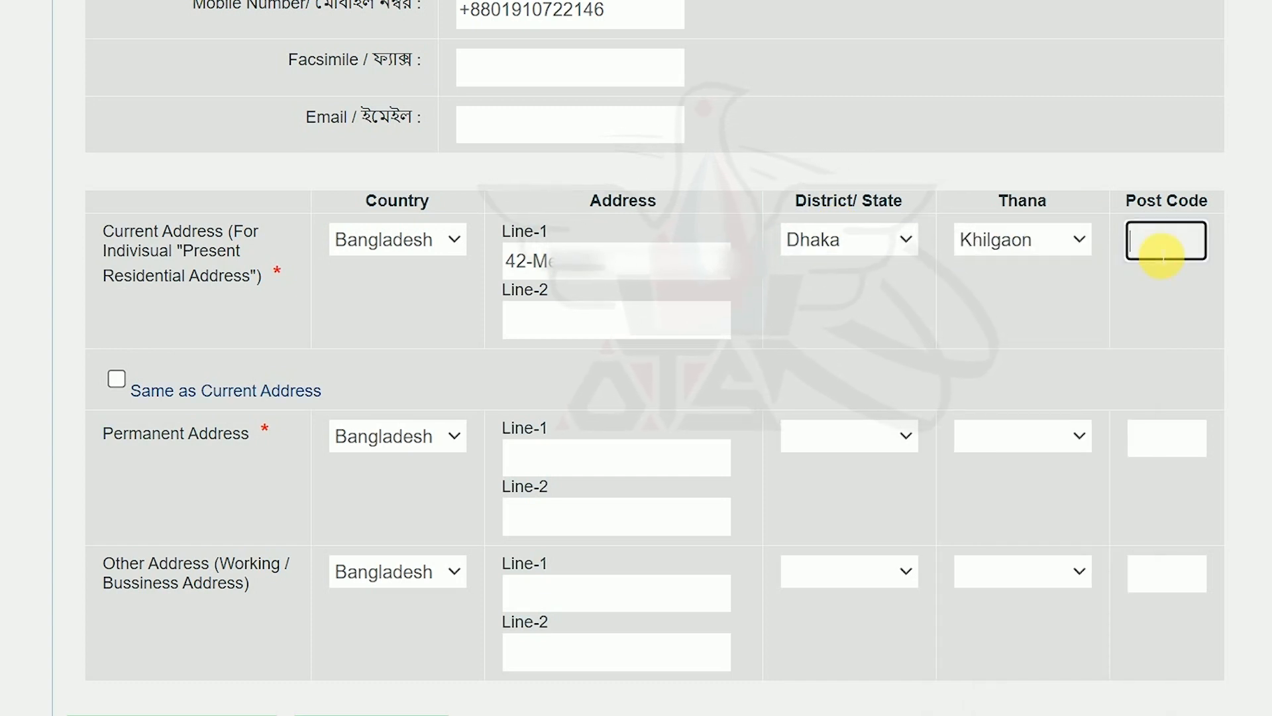
text(1219)
click(185, 419)
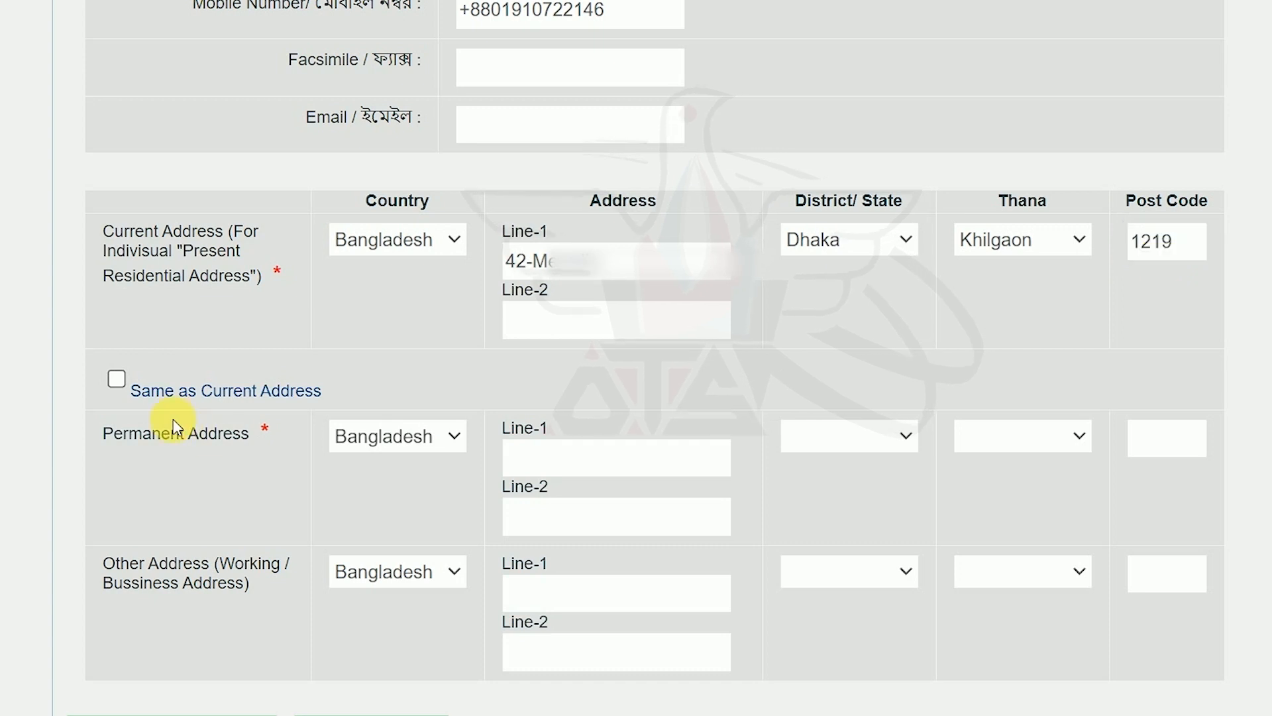
scroll(253, 444, down, 2)
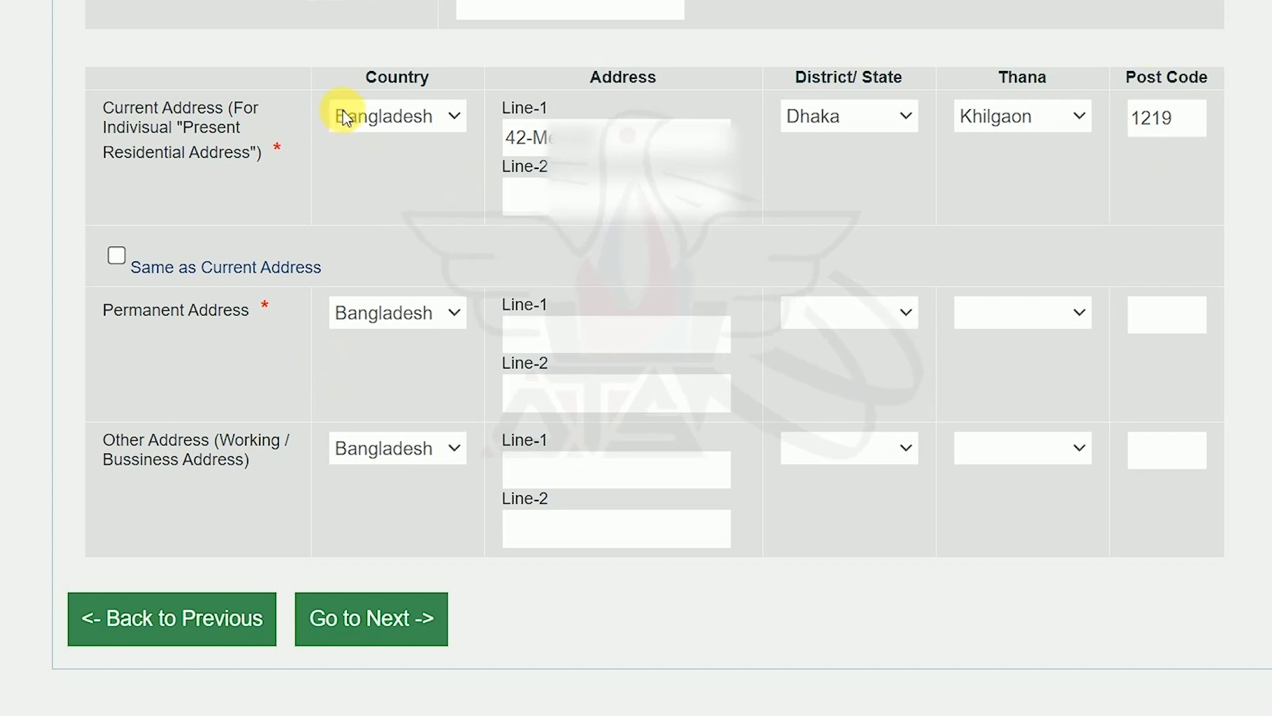
Toggle Same as Current Address off and replace Permanent Line-1 with a new village address
click(116, 255)
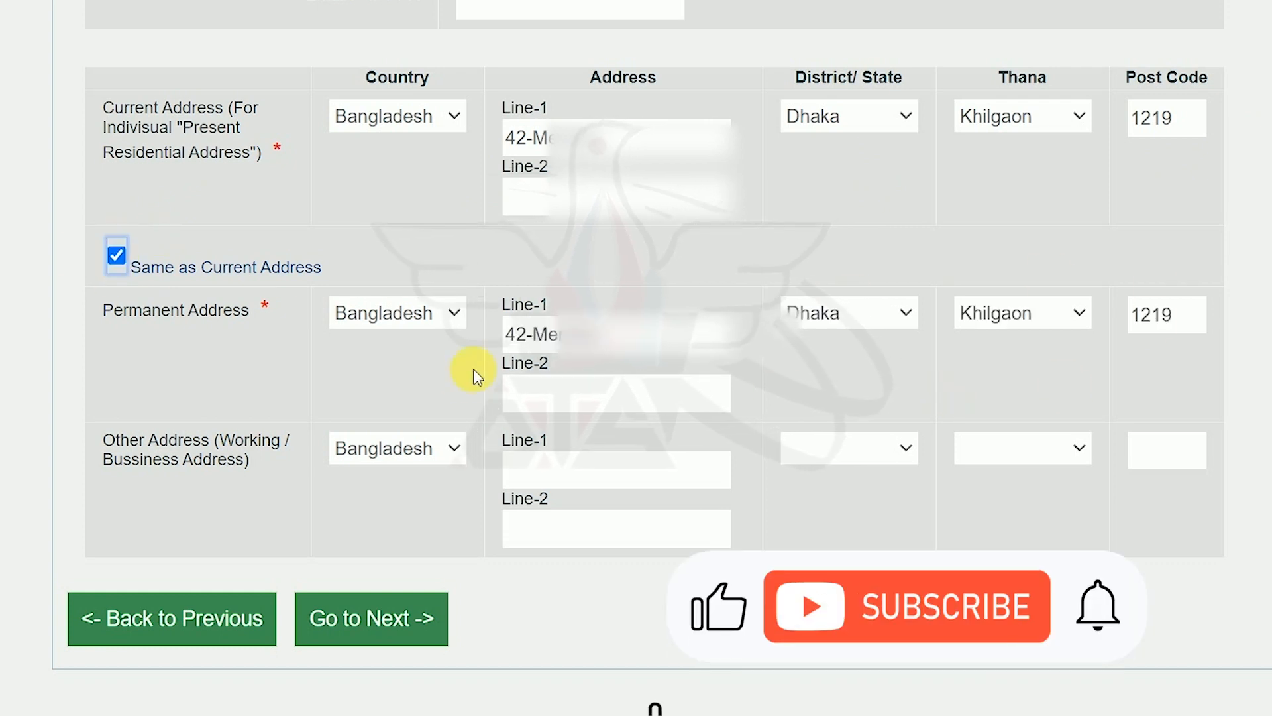
click(118, 256)
click(545, 339)
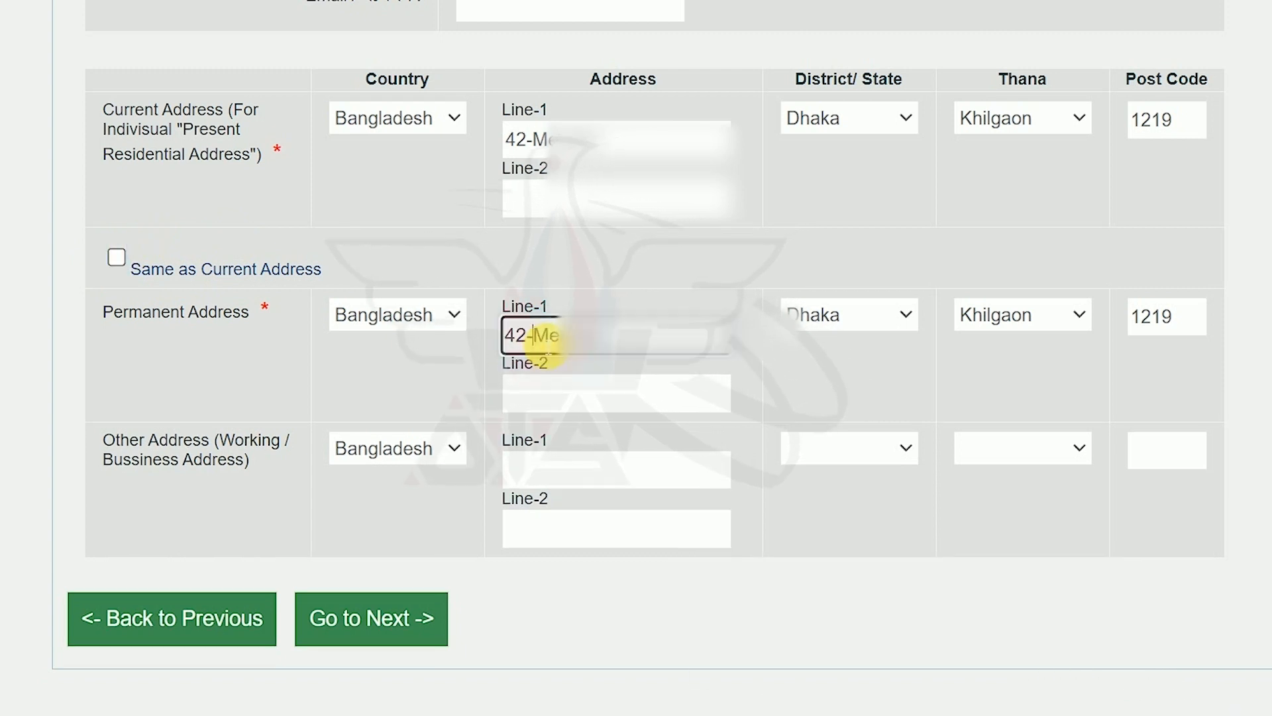
key(ctrl+a)
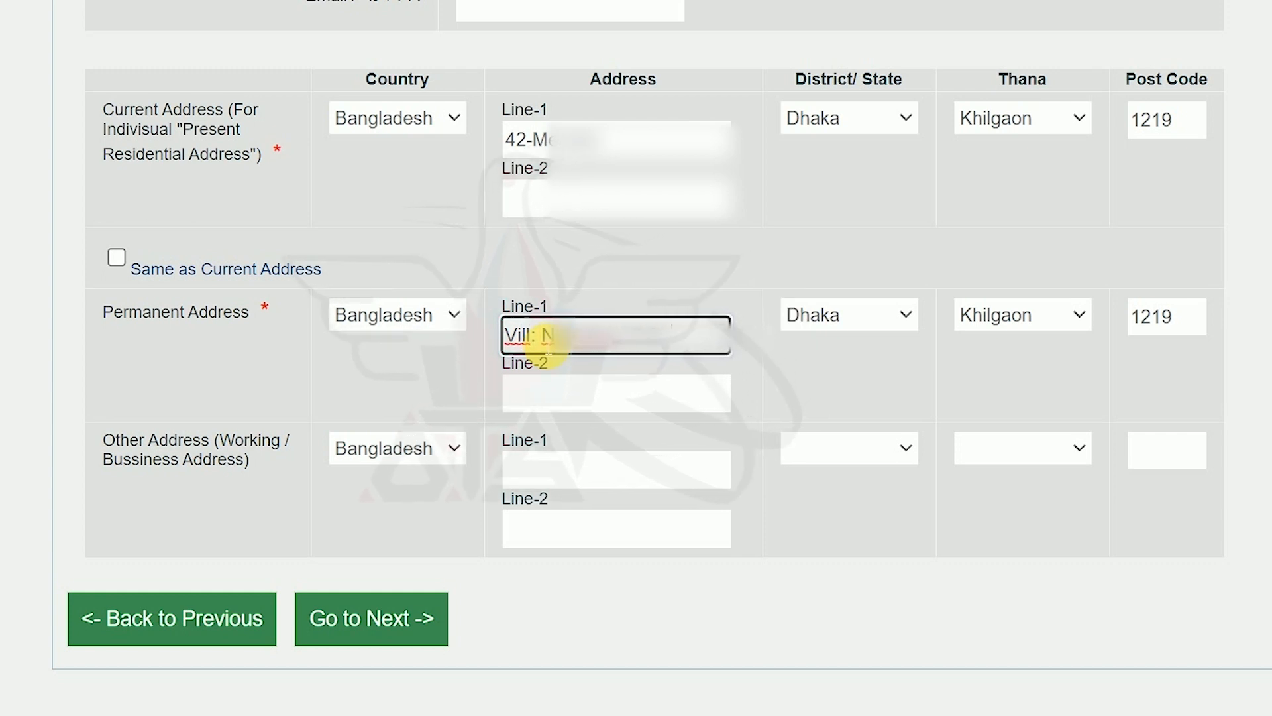
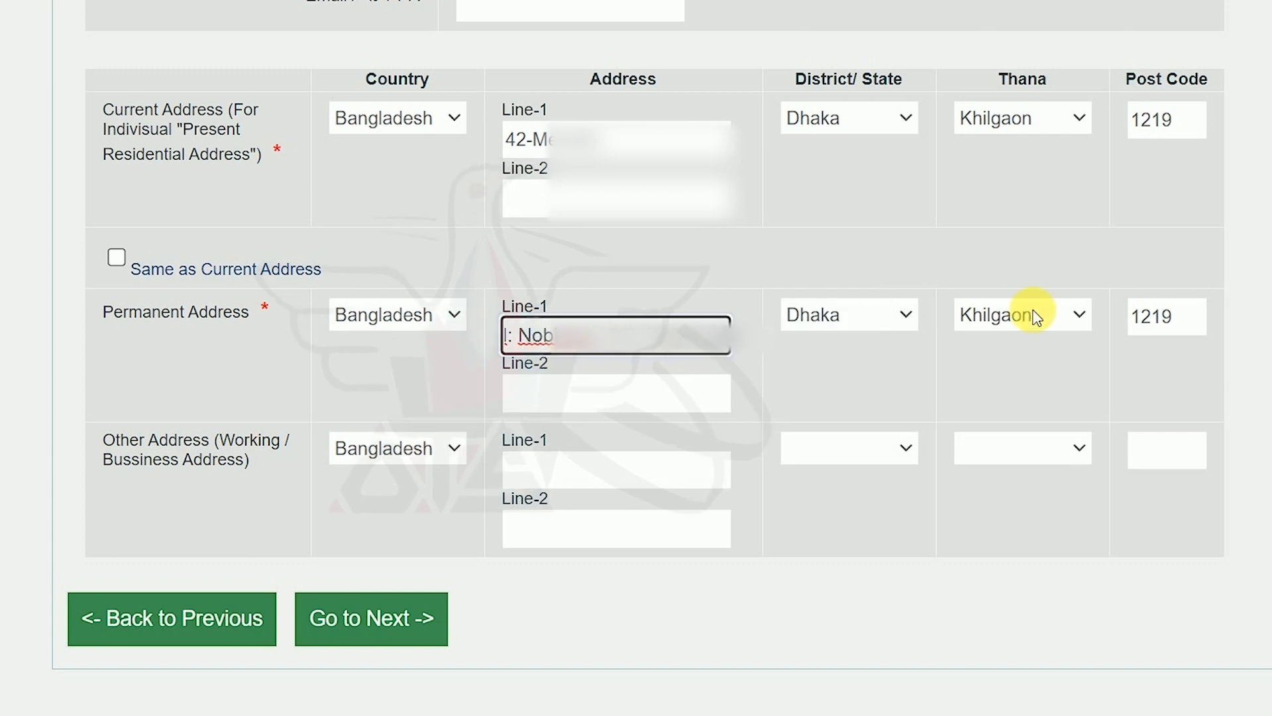
Set the permanent district to Jamalpur, thana to Baksiganj and post code to 2010
click(858, 317)
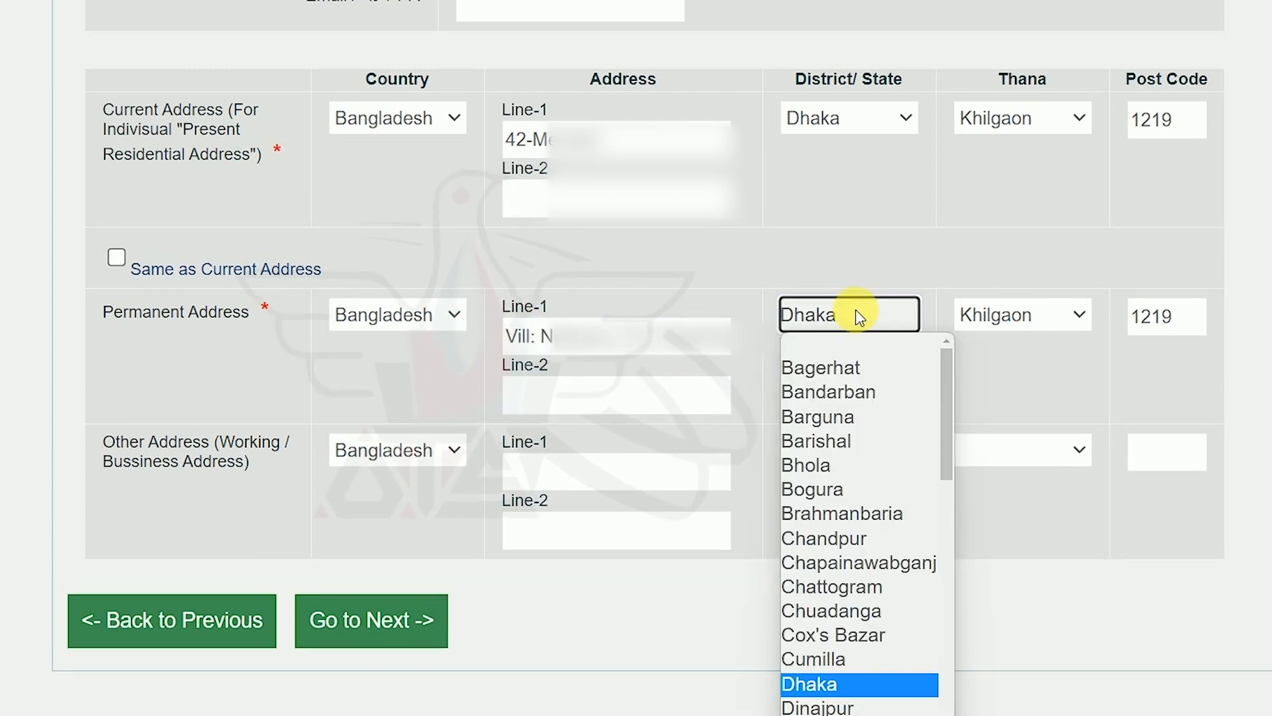
key(j)
key(Return)
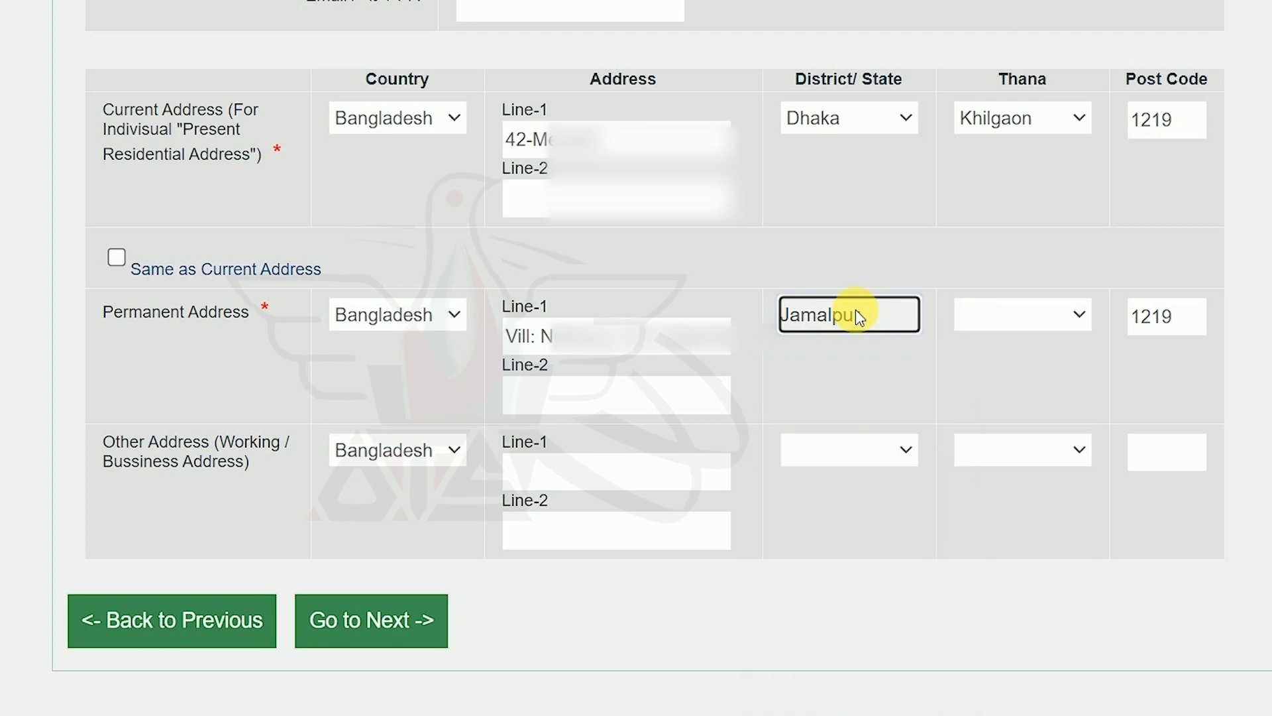
click(1004, 313)
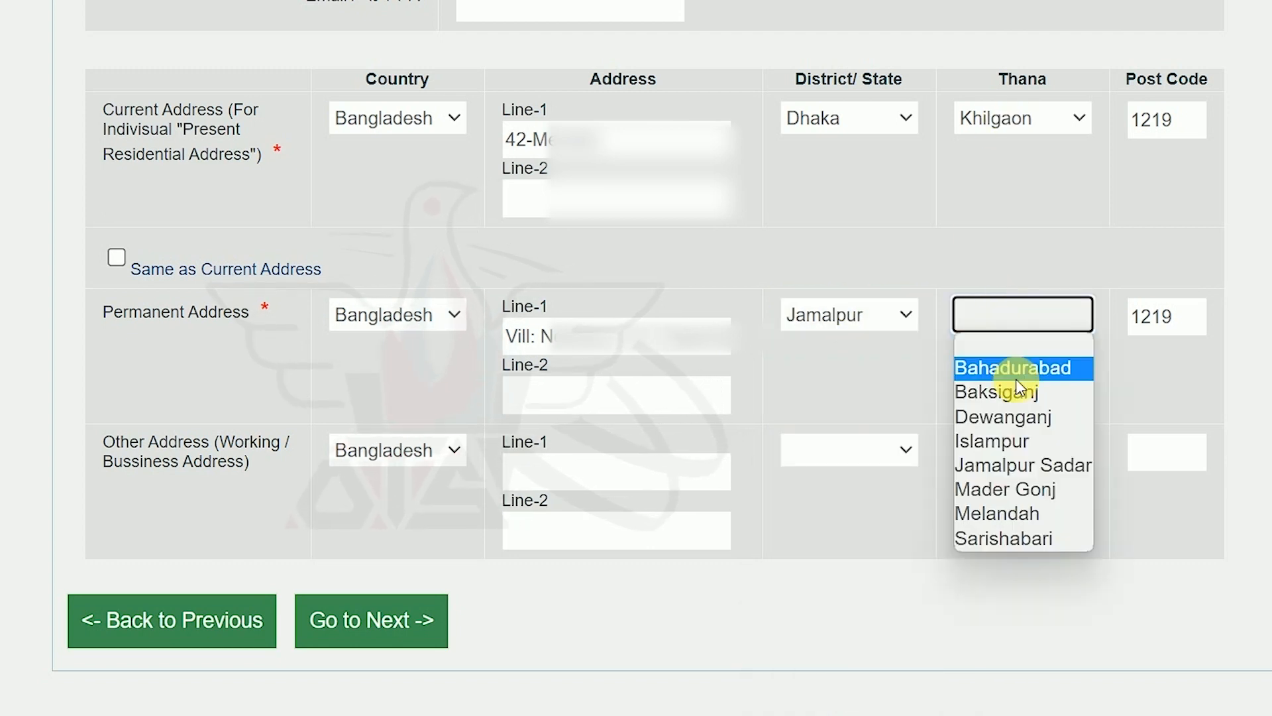
click(1009, 397)
click(1153, 318)
double_click(1158, 319)
text(2010)
click(153, 475)
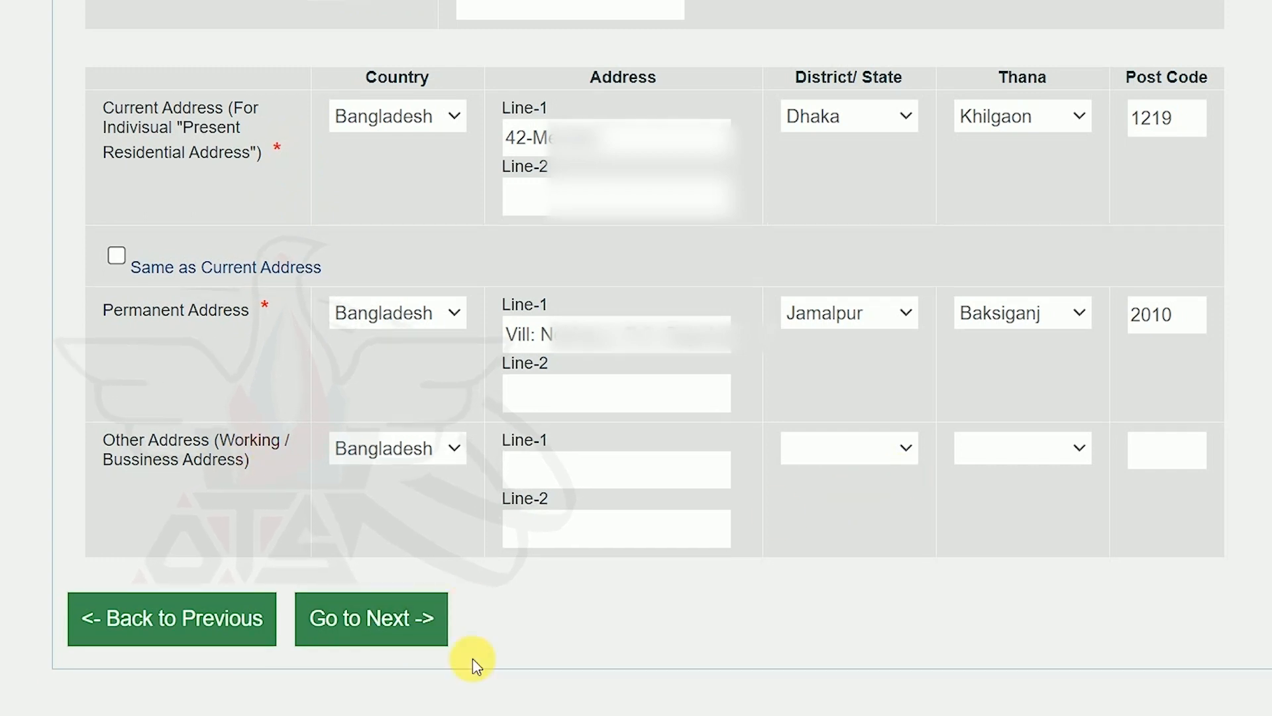
Go to the Final Preview, tick the affirmation checkbox and submit the TIN application
click(378, 635)
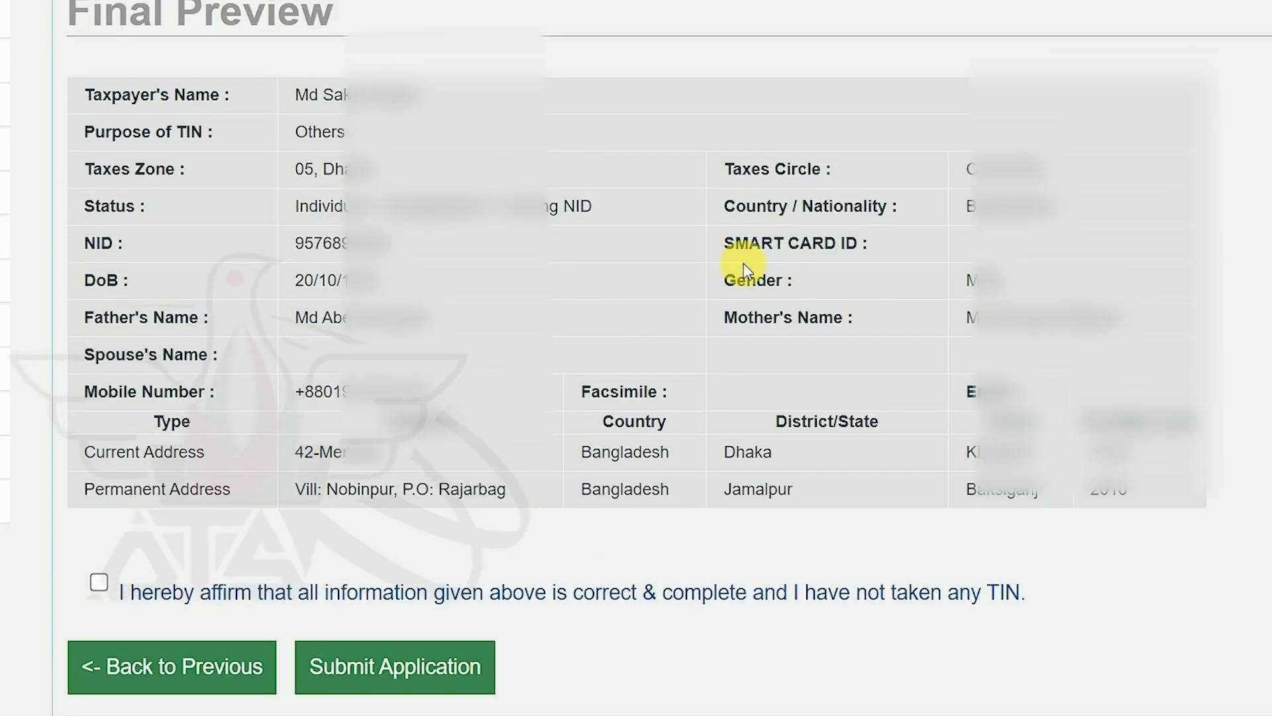
click(99, 584)
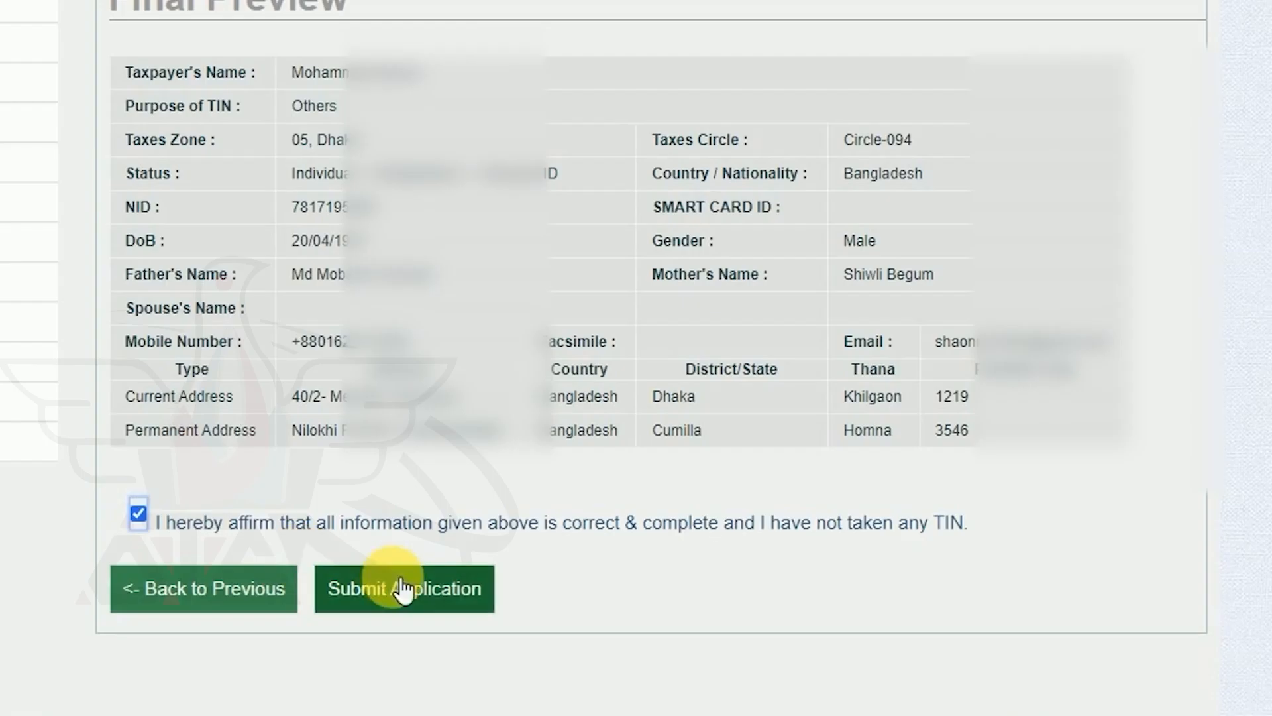
click(403, 589)
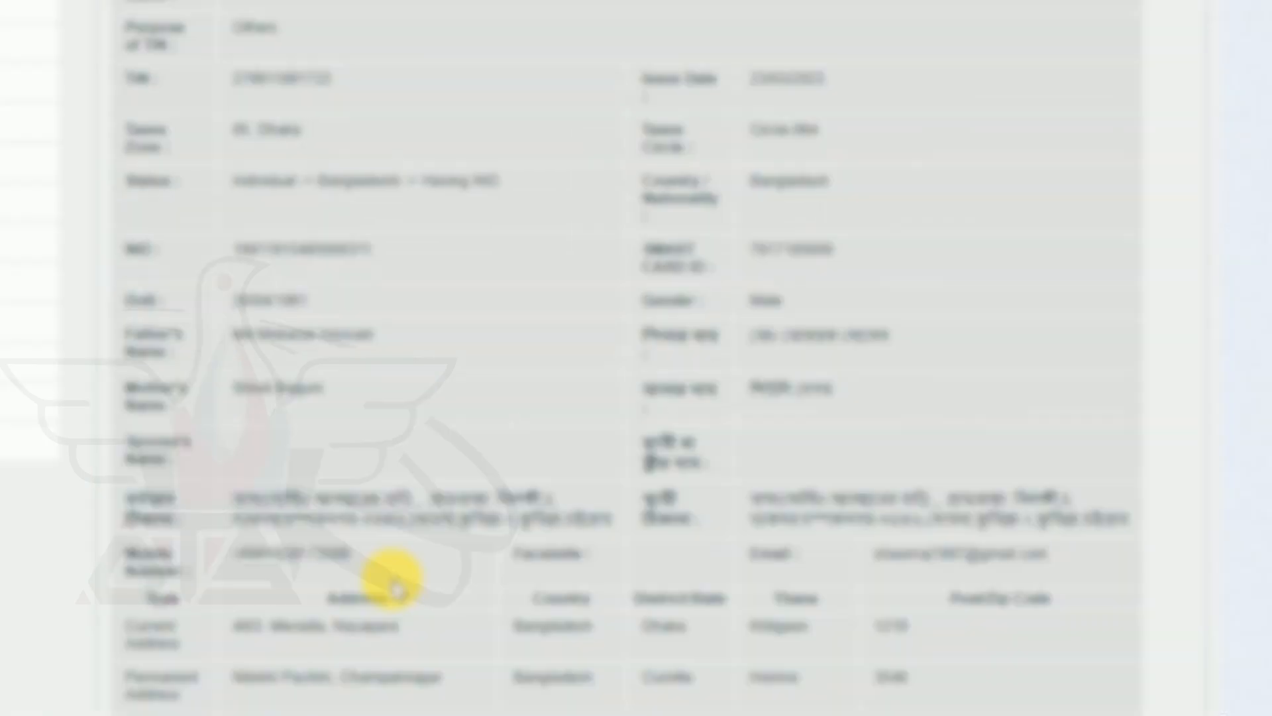
scroll(378, 543, down, 5)
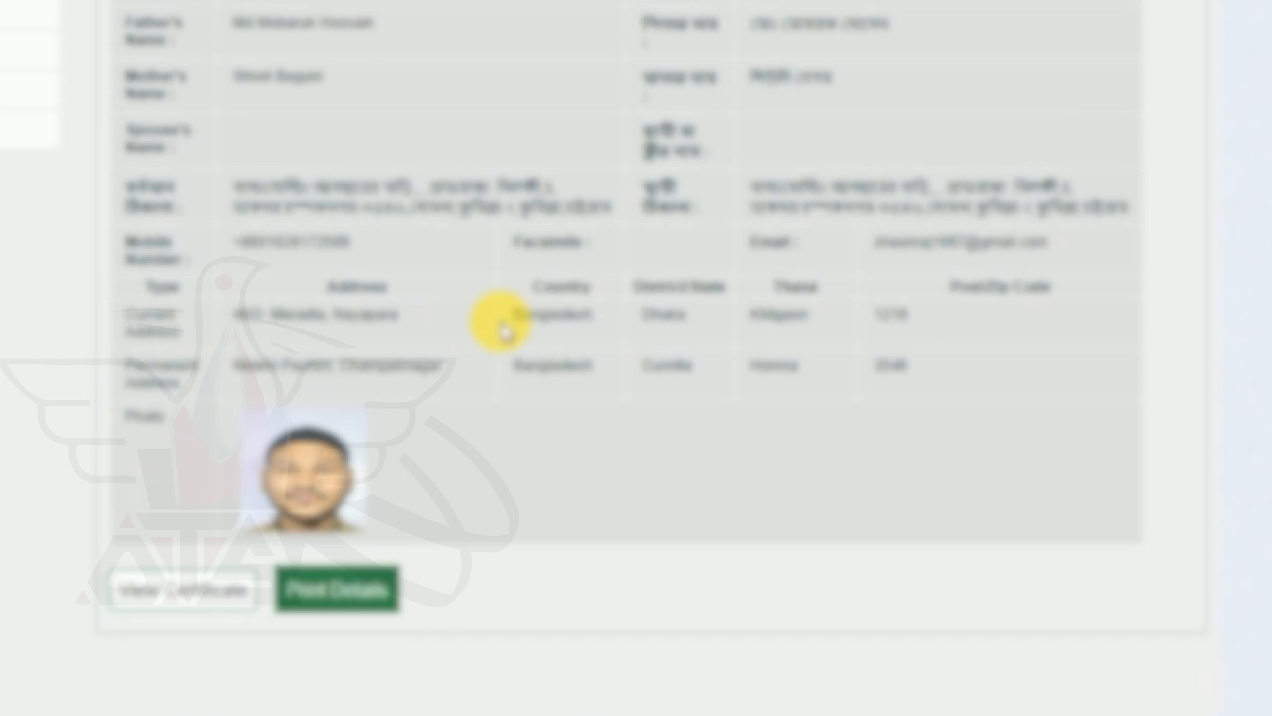
scroll(501, 328, up, 5)
scroll(500, 328, down, 5)
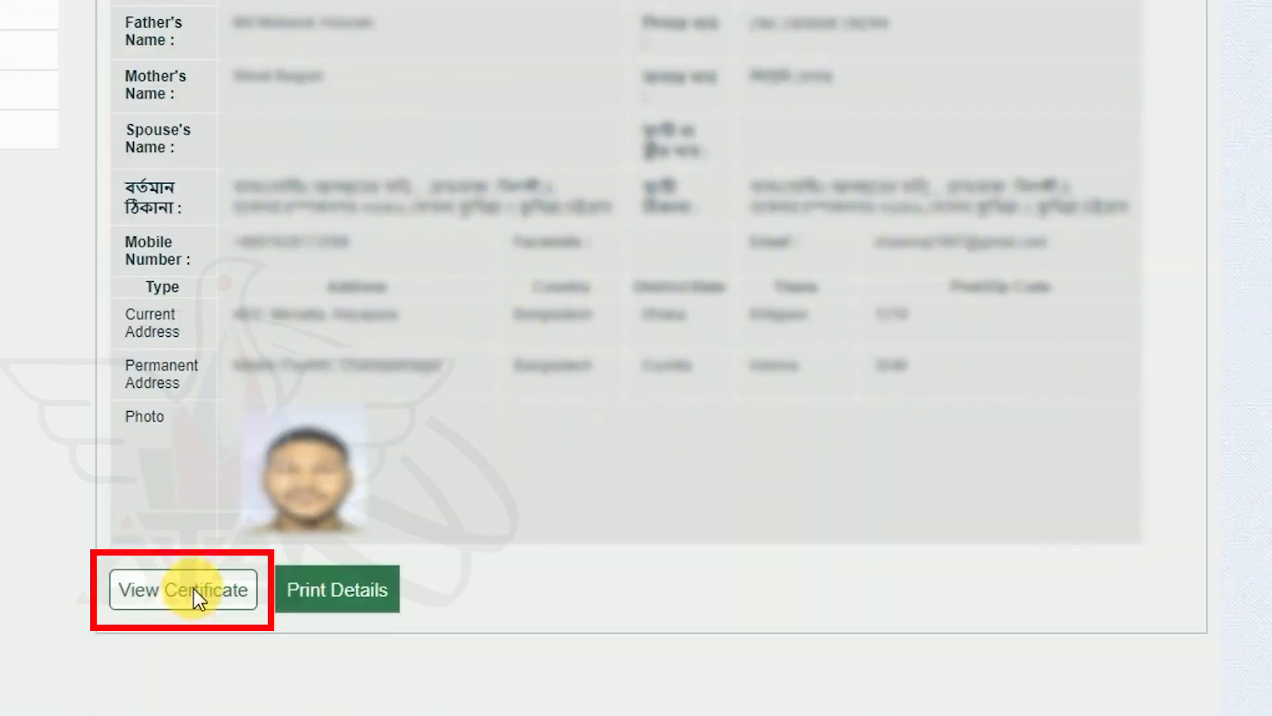
Open the issued TIN certificate and download it with Save Certificate
click(195, 598)
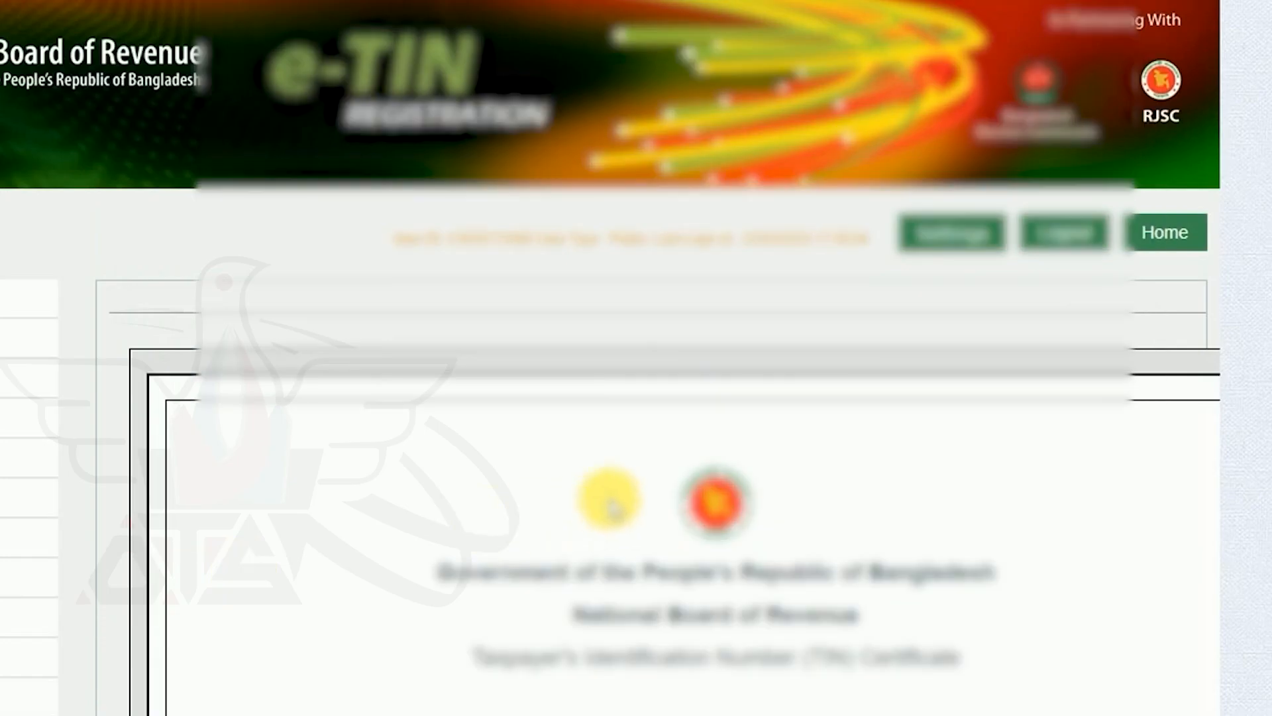
scroll(609, 498, down, 12)
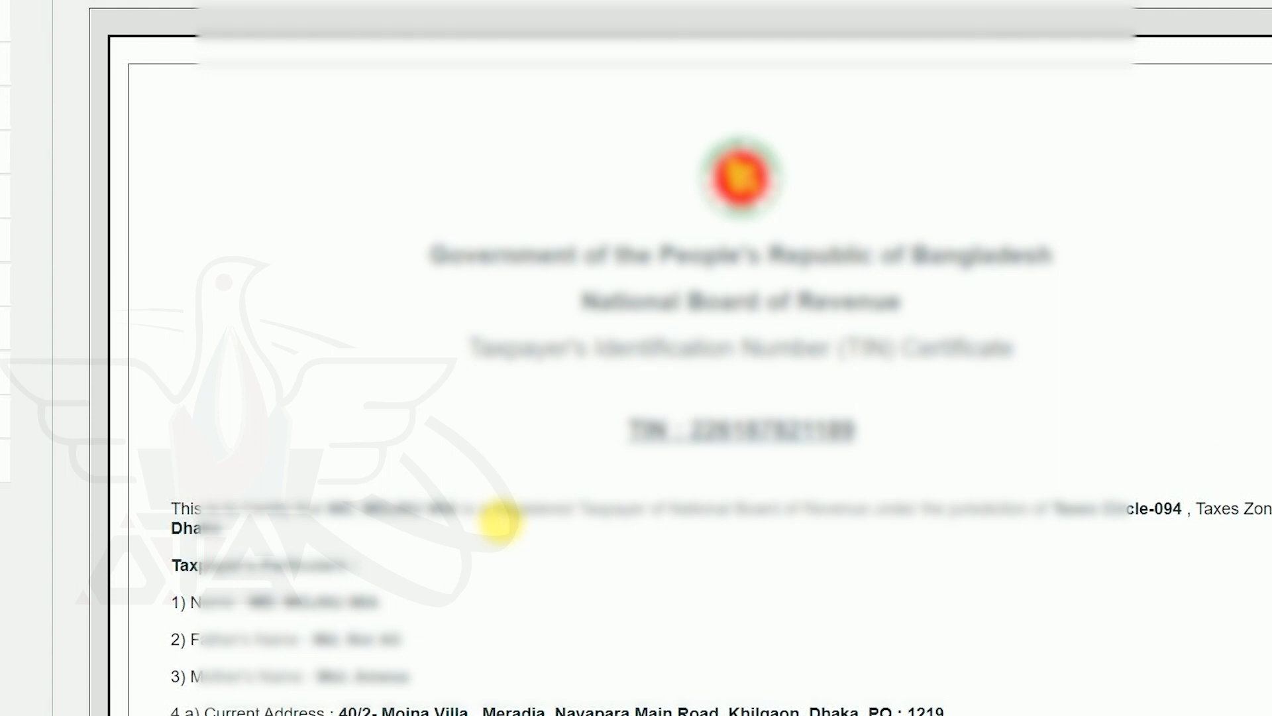
scroll(498, 523, down, 8)
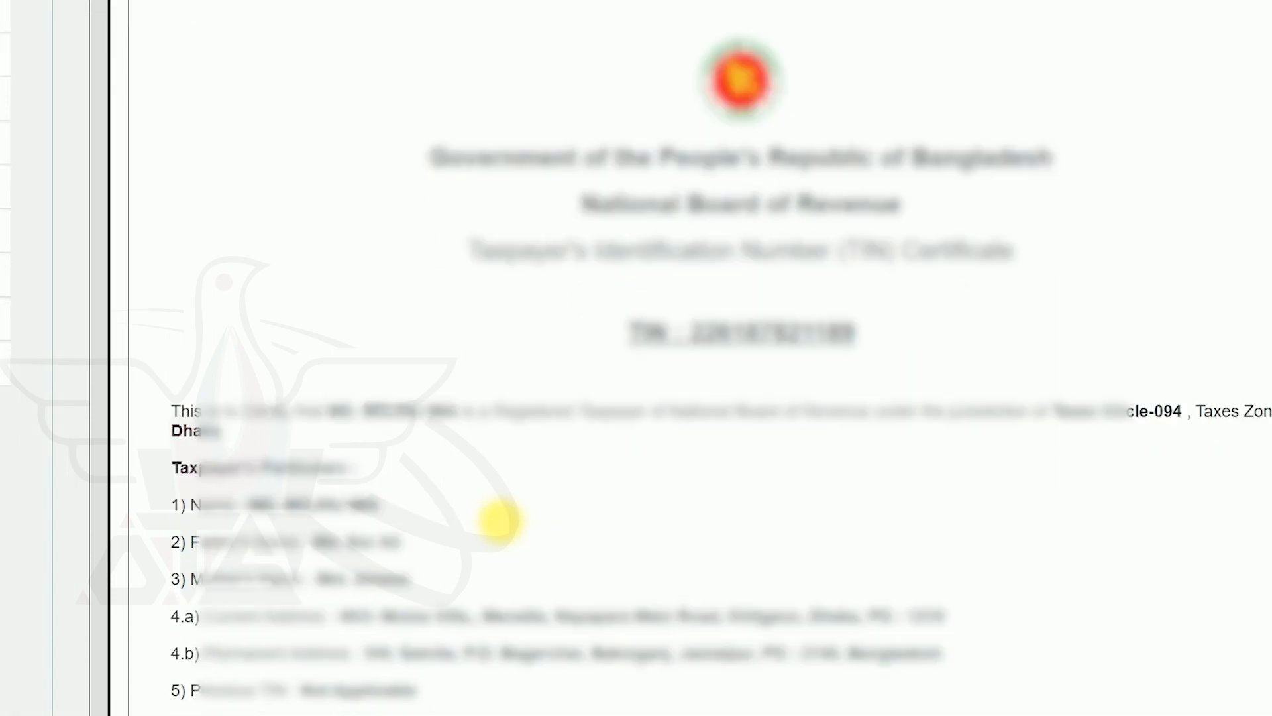
scroll(498, 522, down, 5)
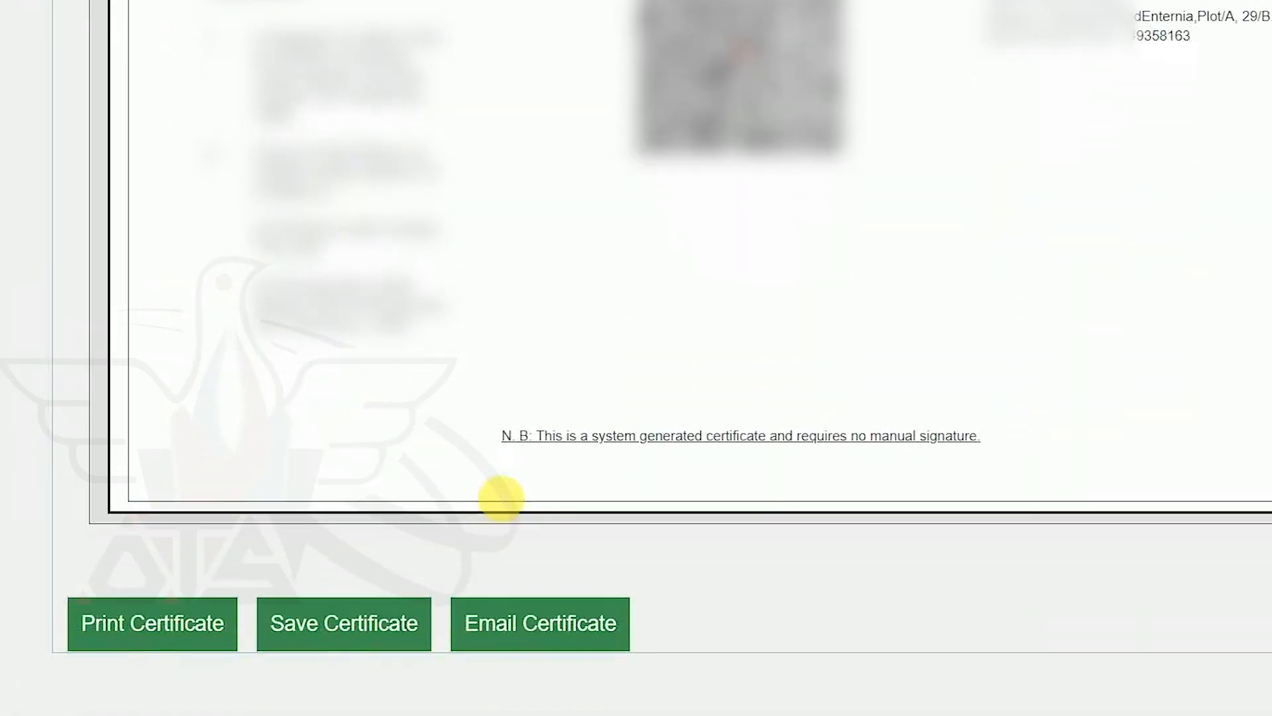
click(341, 503)
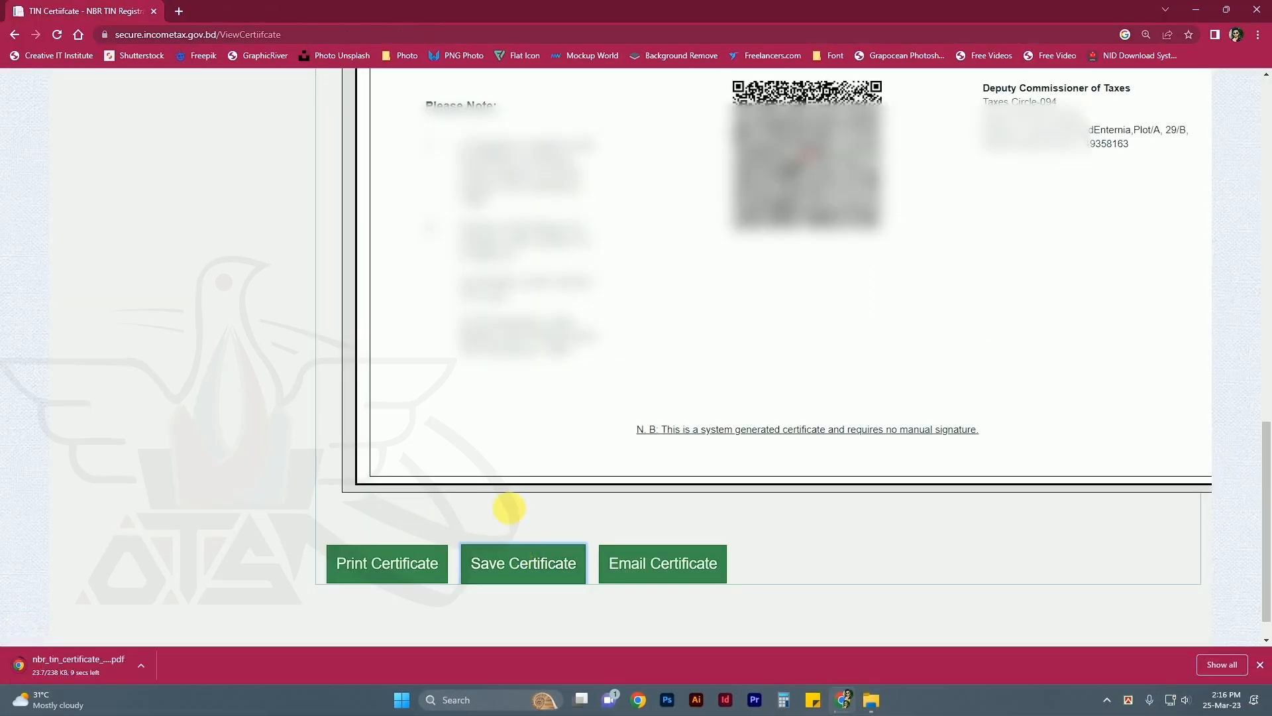
Open the downloaded certificate PDF in Chrome and select the TIN number at its top
click(53, 661)
scroll(811, 413, down, 6)
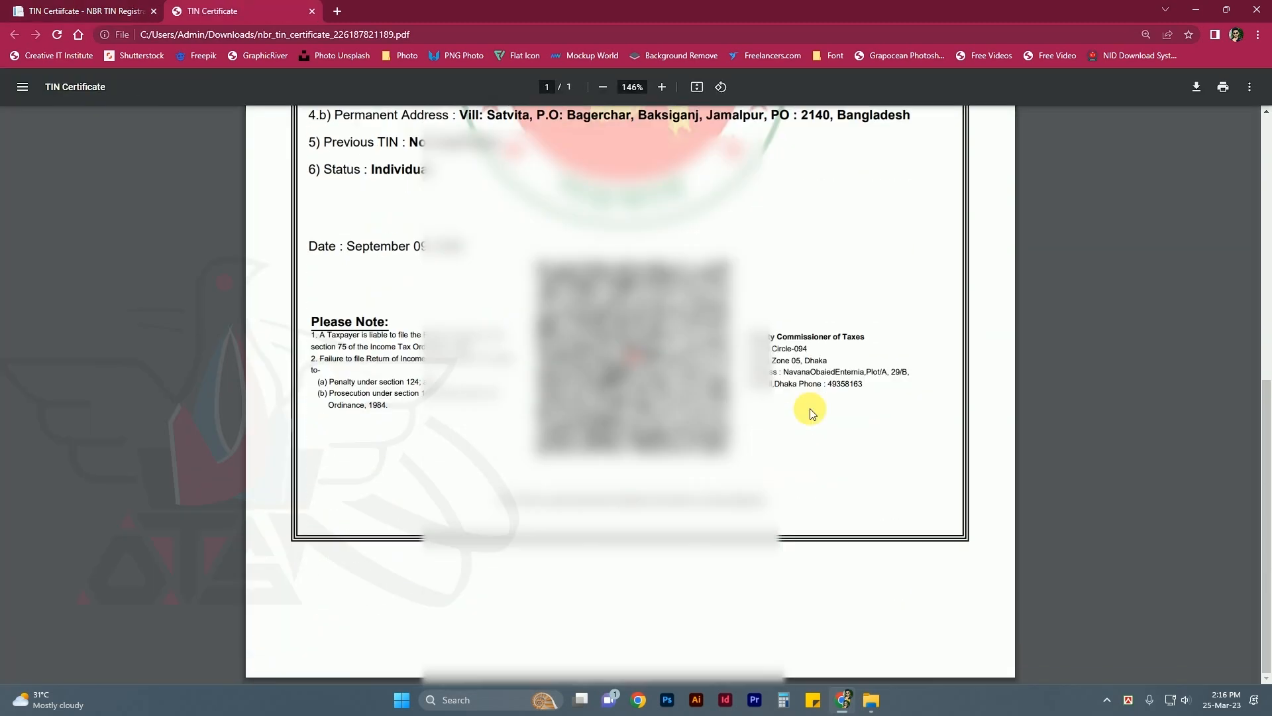
scroll(811, 412, up, 7)
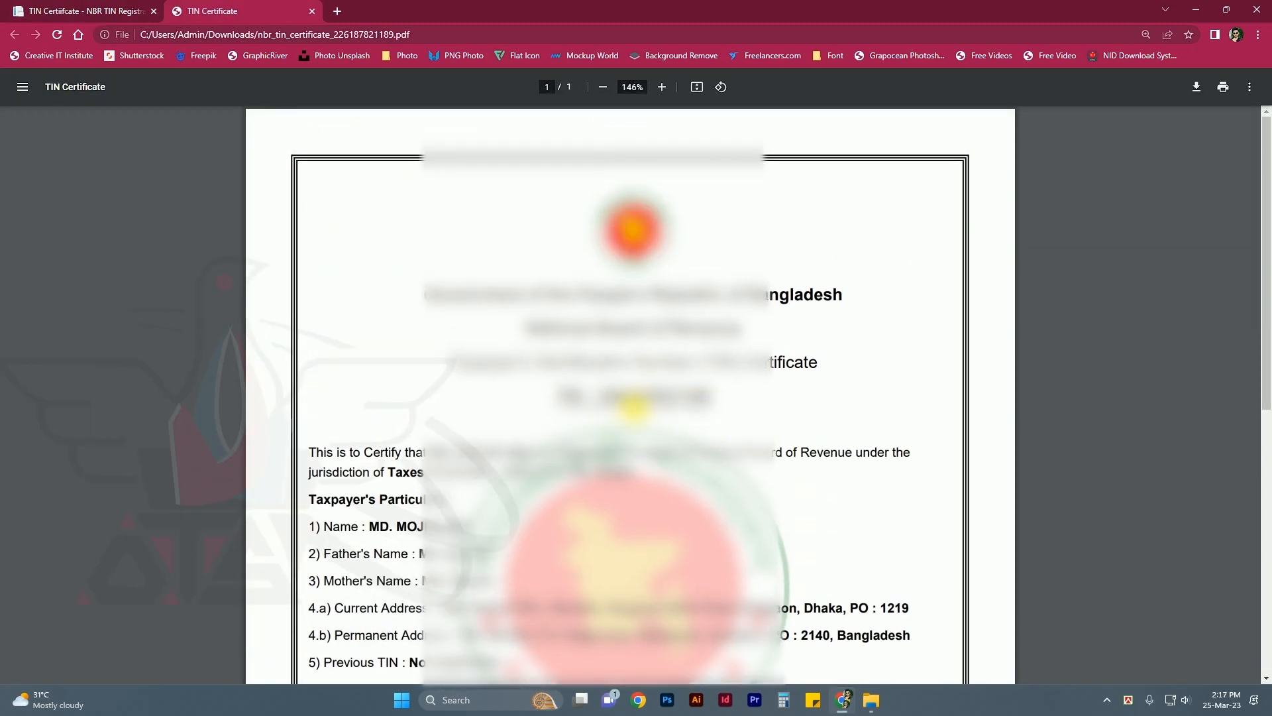
double_click(632, 397)
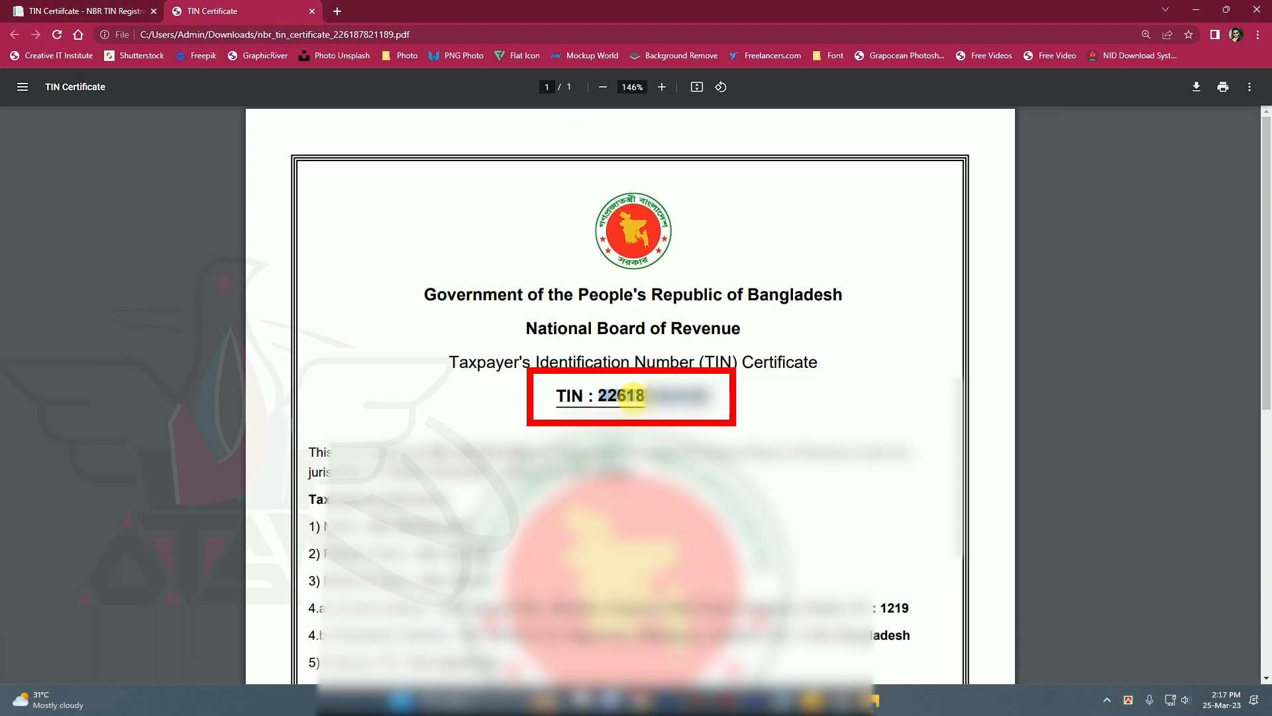